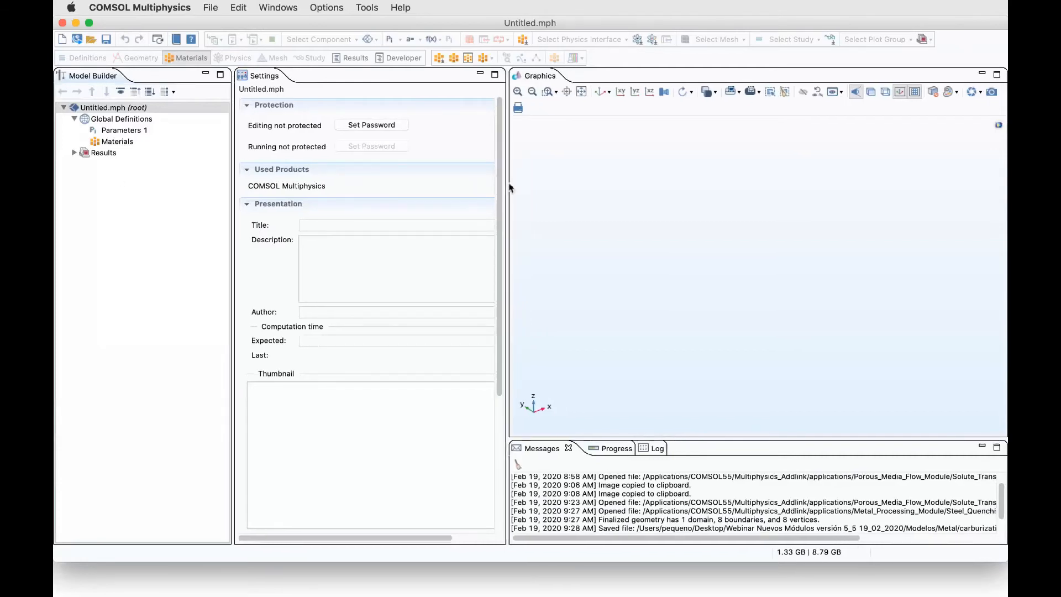
drag(503, 185, 533, 182)
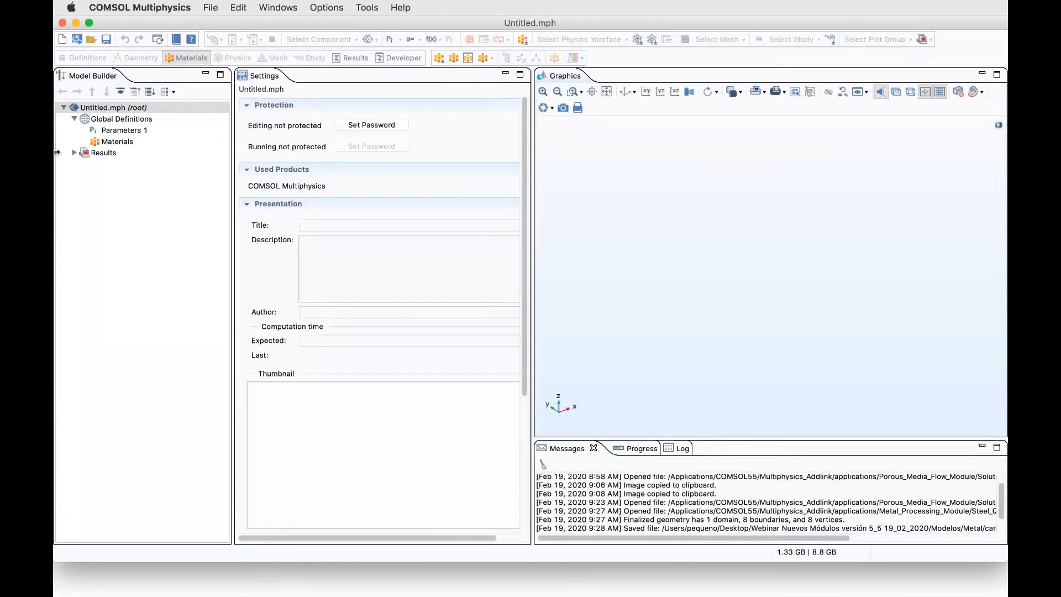
click(211, 8)
click(239, 59)
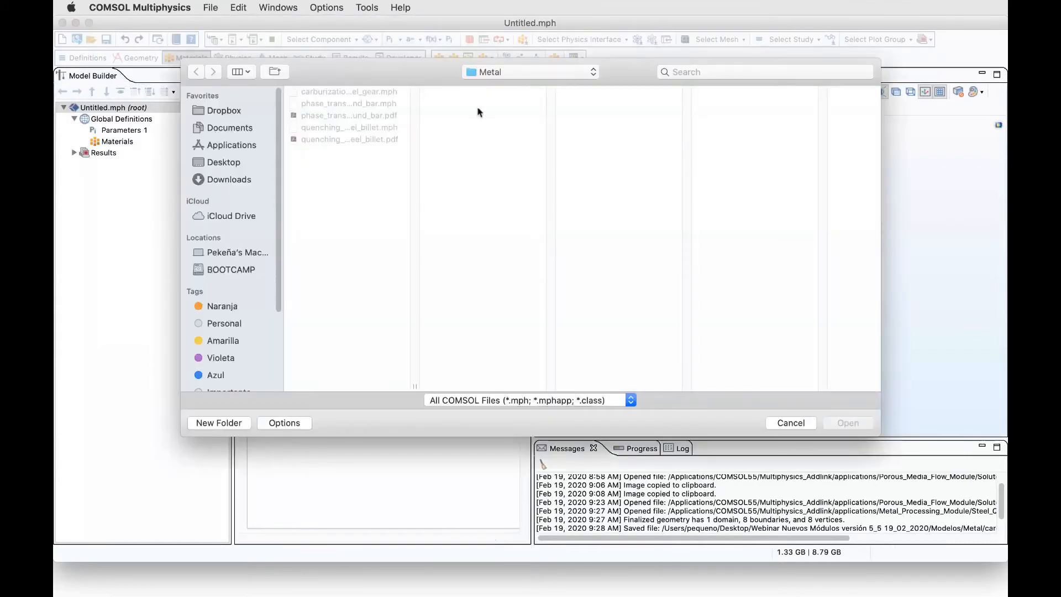
click(498, 72)
click(498, 84)
click(594, 103)
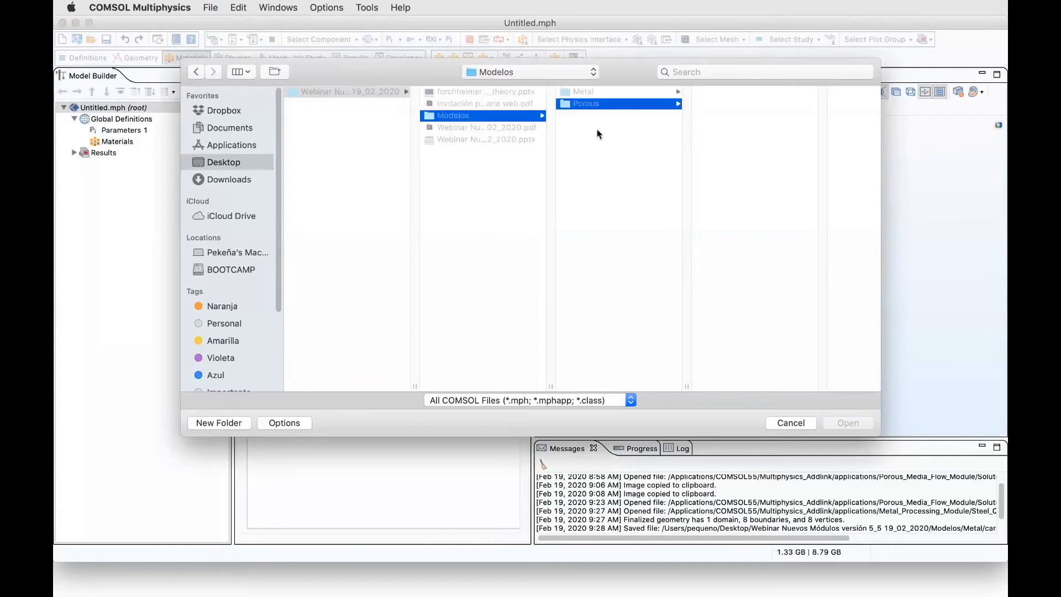
drag(823, 386, 873, 386)
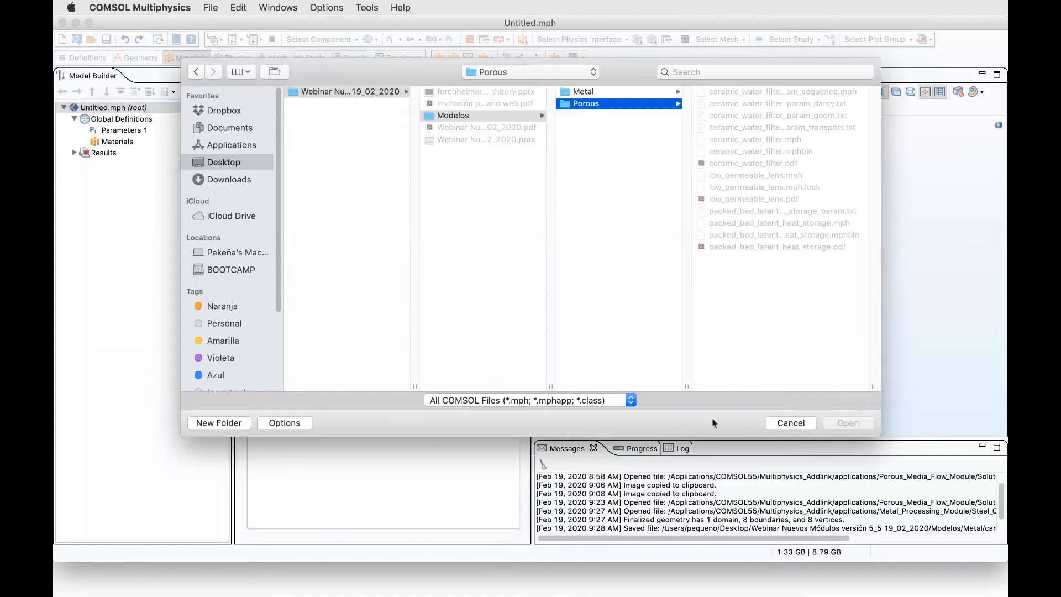
click(790, 423)
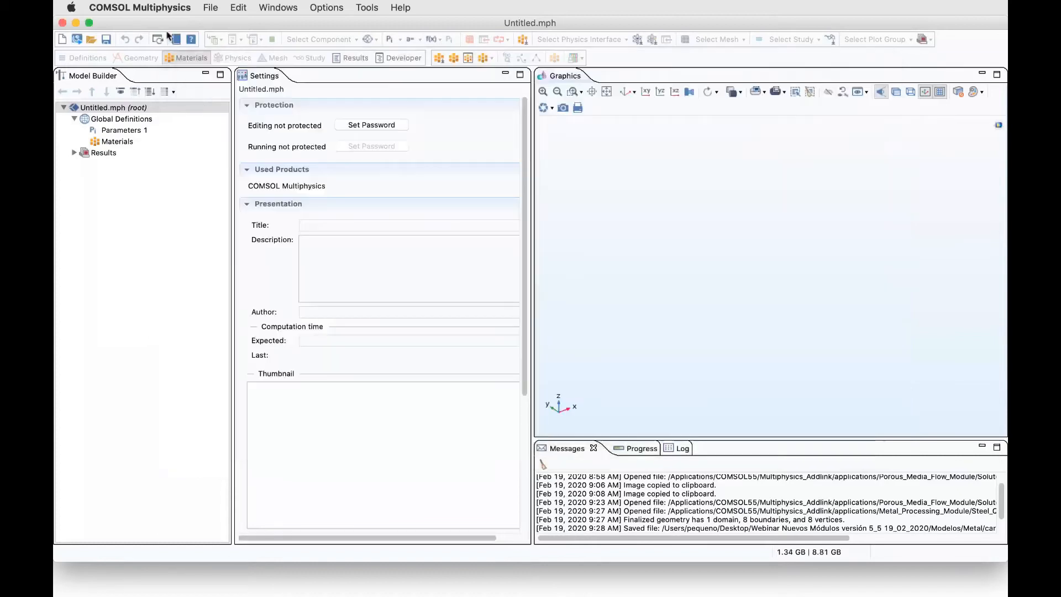
Open the model file ceramic_water_filter.mph from the Porous folder in Modelos
click(91, 40)
click(663, 104)
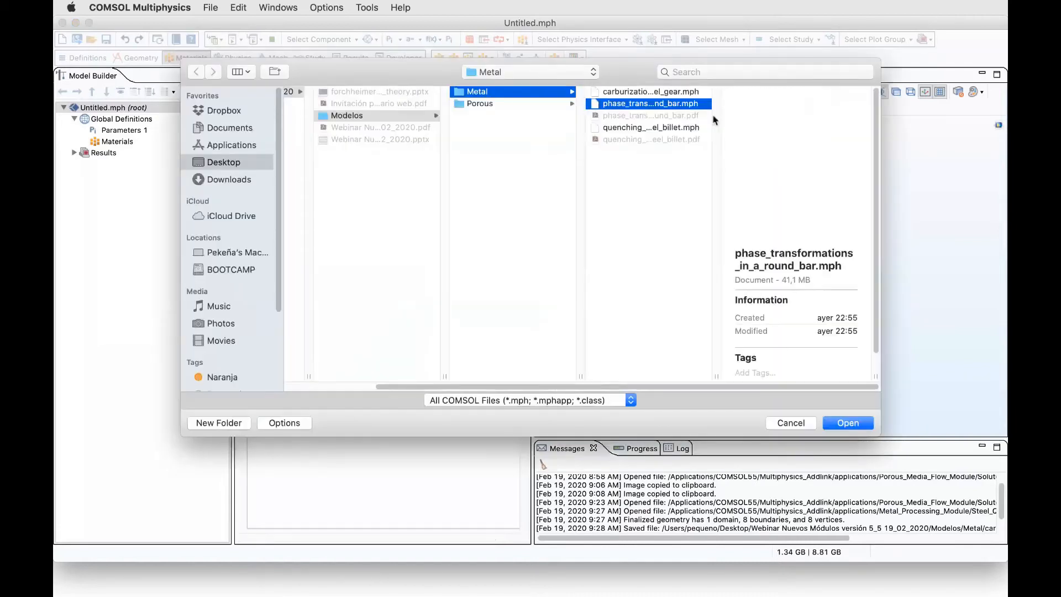
click(530, 104)
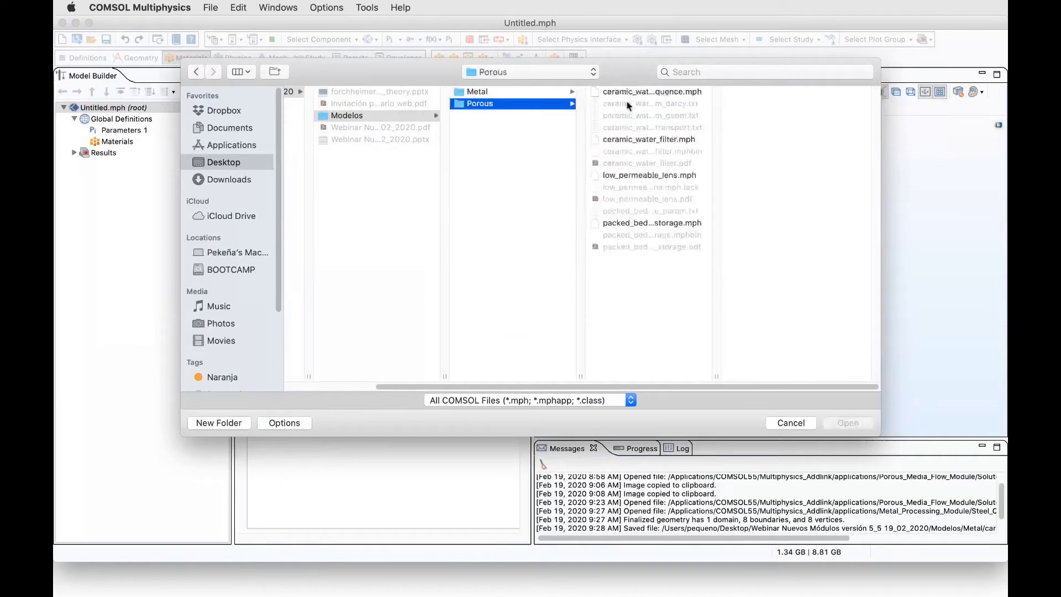
click(647, 140)
click(853, 424)
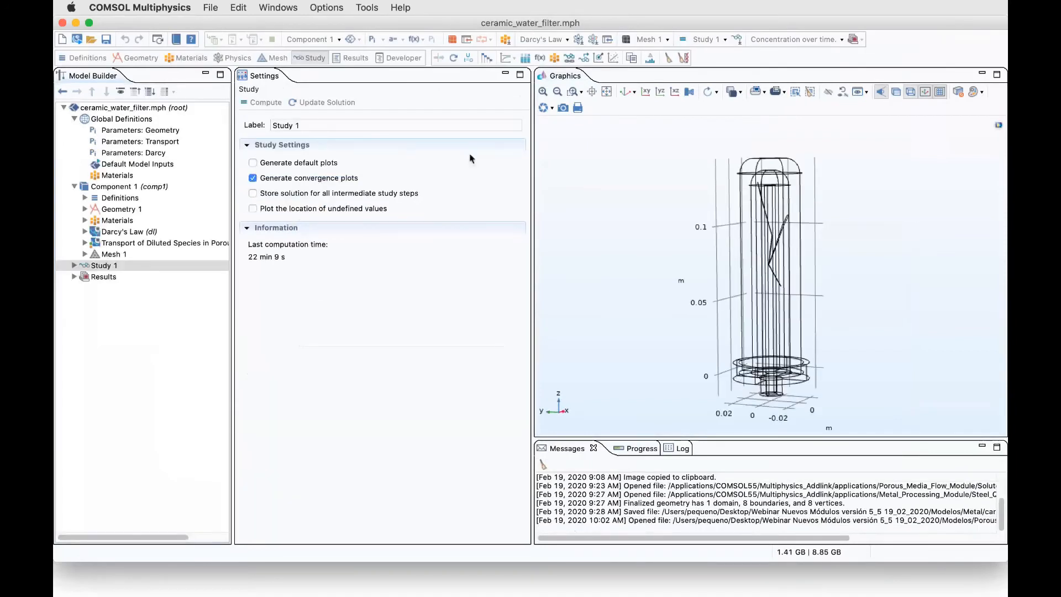
Show the filter geometry as solid surfaces instead of wireframe, and enlarge the graphics area so the whole filter fits
click(910, 92)
mouse_move(862, 210)
mouse_down()
mouse_move(894, 206)
mouse_move(851, 220)
mouse_move(851, 196)
mouse_move(846, 213)
mouse_up()
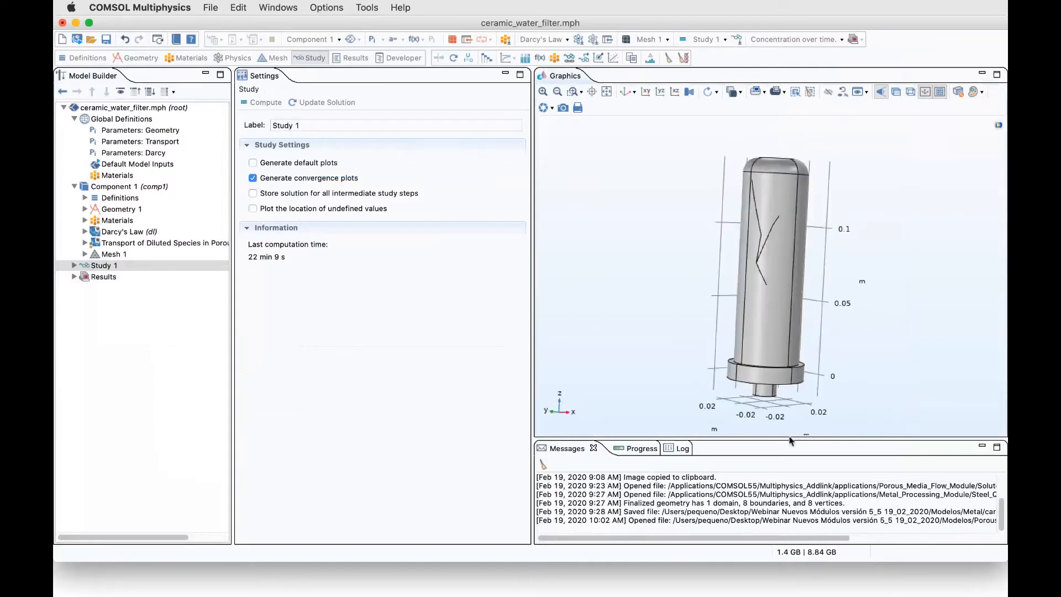
drag(788, 438, 788, 495)
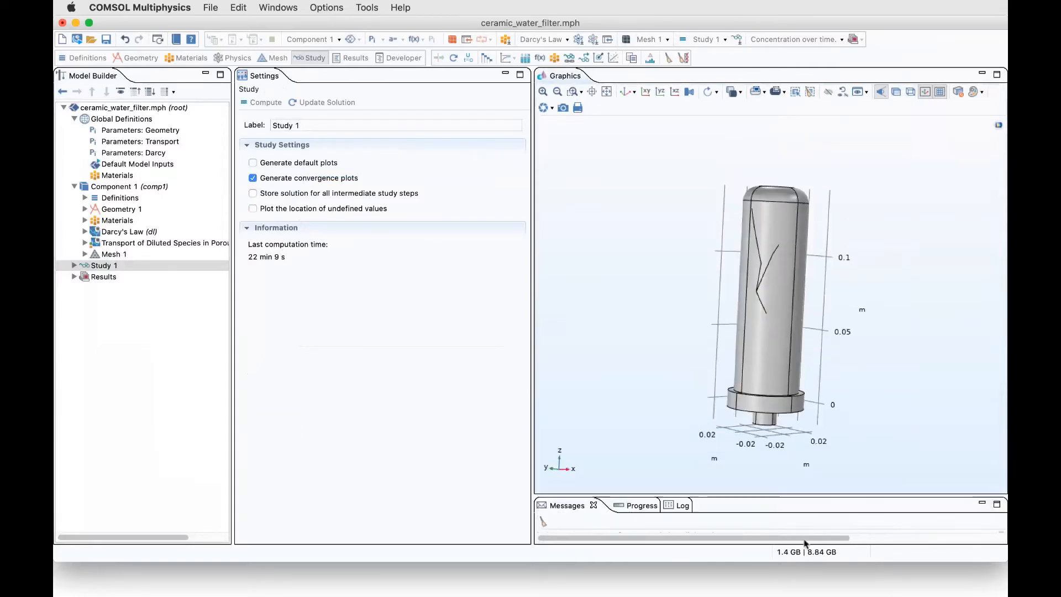
click(606, 92)
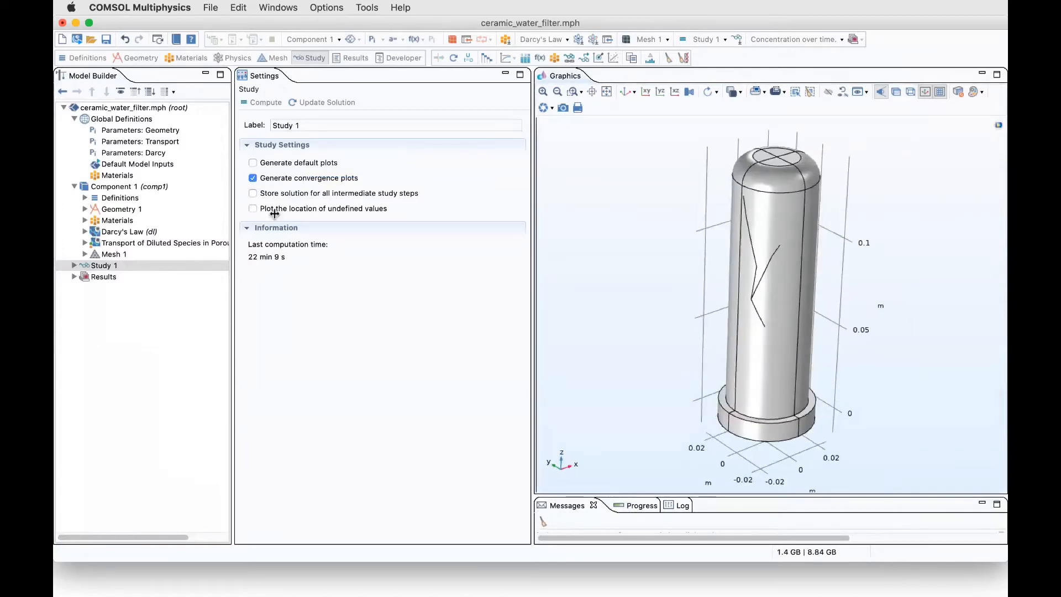
Review the Geometry, Transport and Darcy parameter sets with their full names, expressions and descriptions readable
drag(233, 210, 297, 210)
click(153, 134)
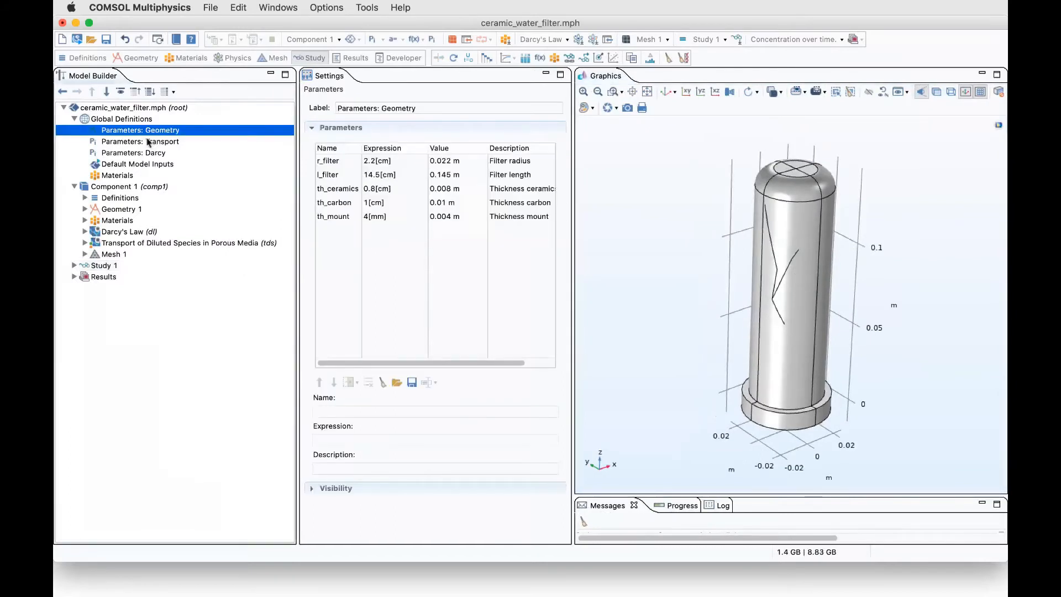
click(150, 142)
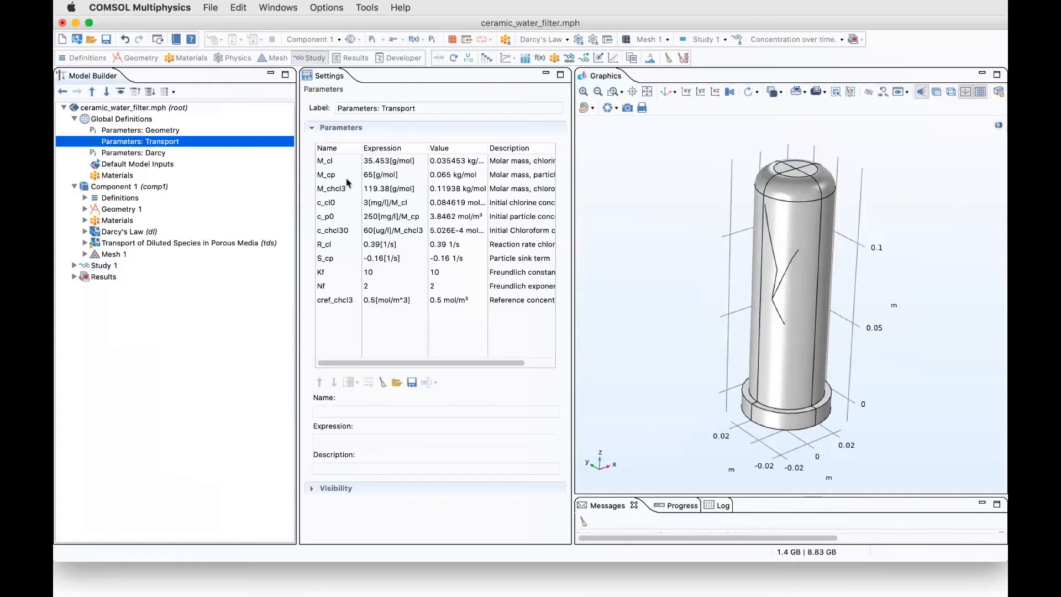
drag(575, 220, 641, 224)
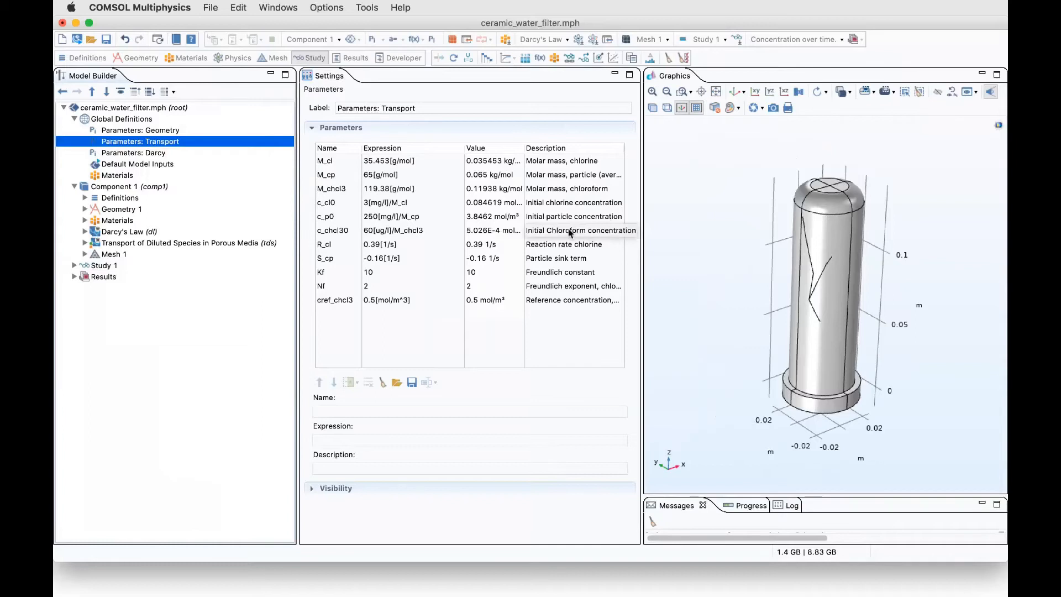
click(140, 154)
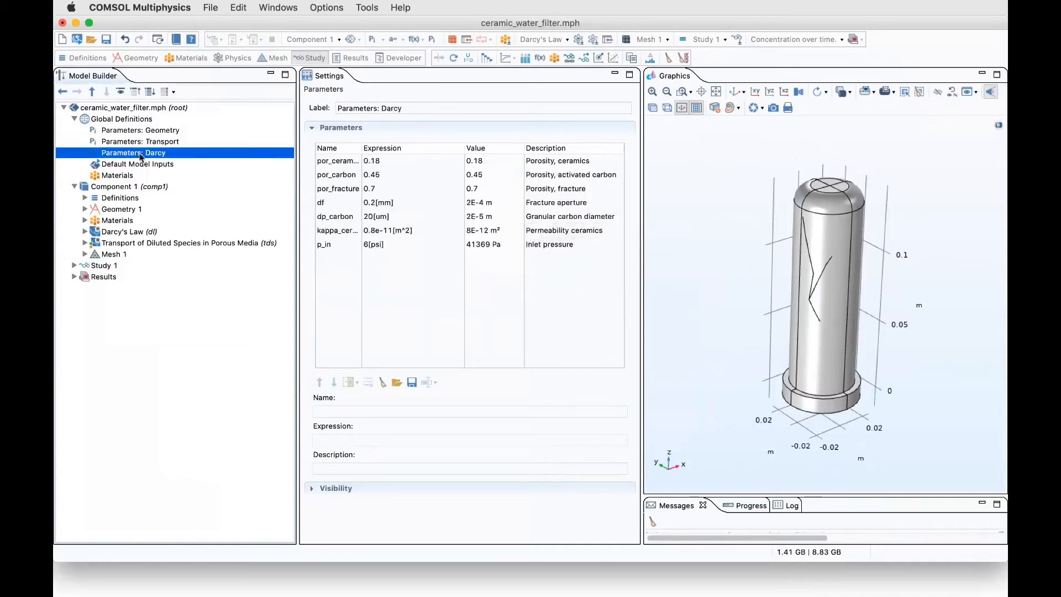
drag(361, 148, 383, 148)
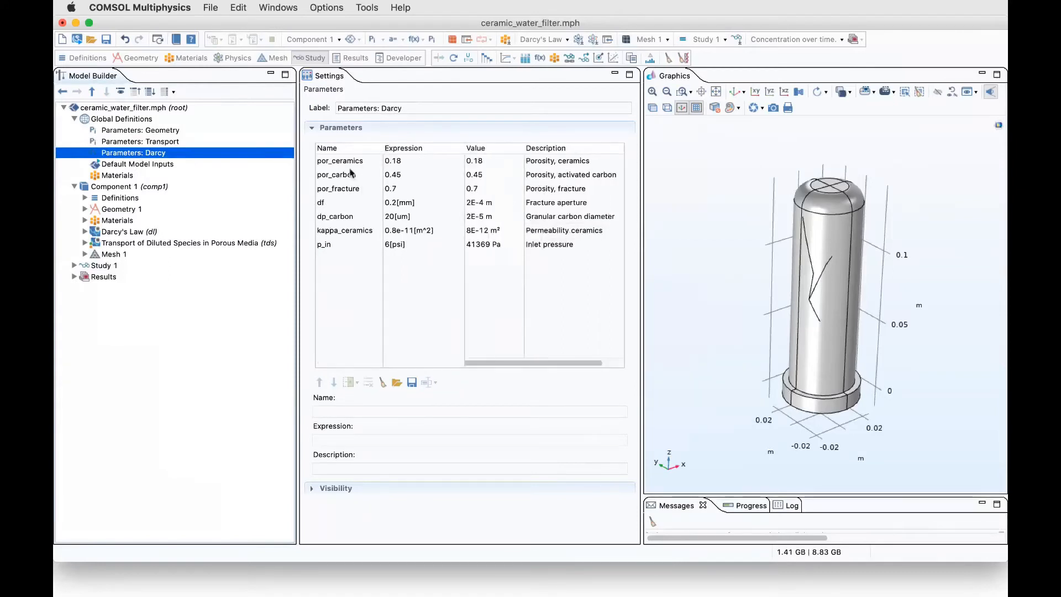
Build the geometry sequence up to Work Plane 1 and view its filter cross-section face-on in the yz-plane
click(86, 208)
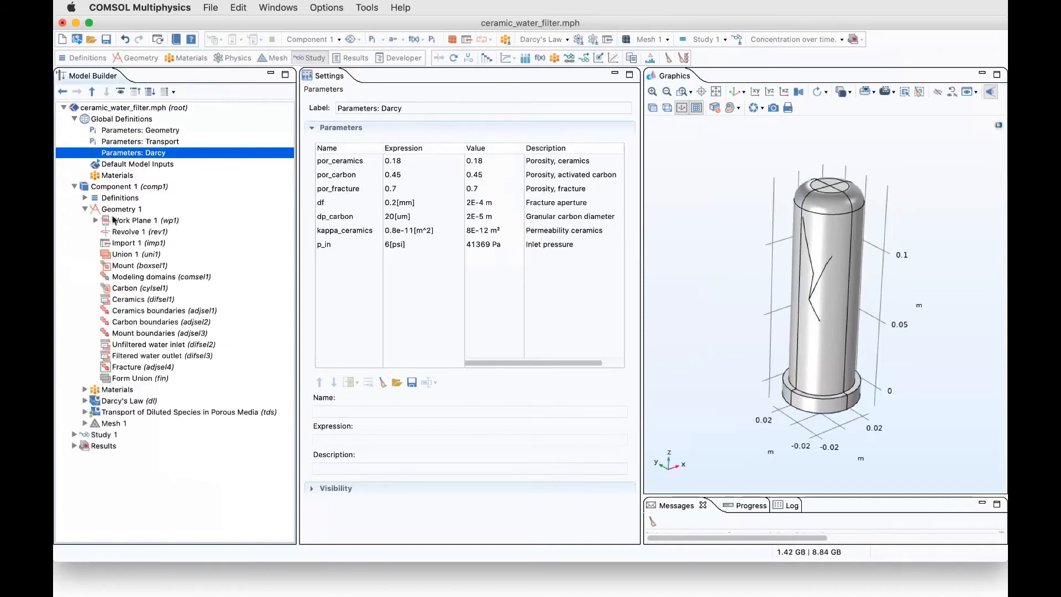
click(132, 220)
click(352, 103)
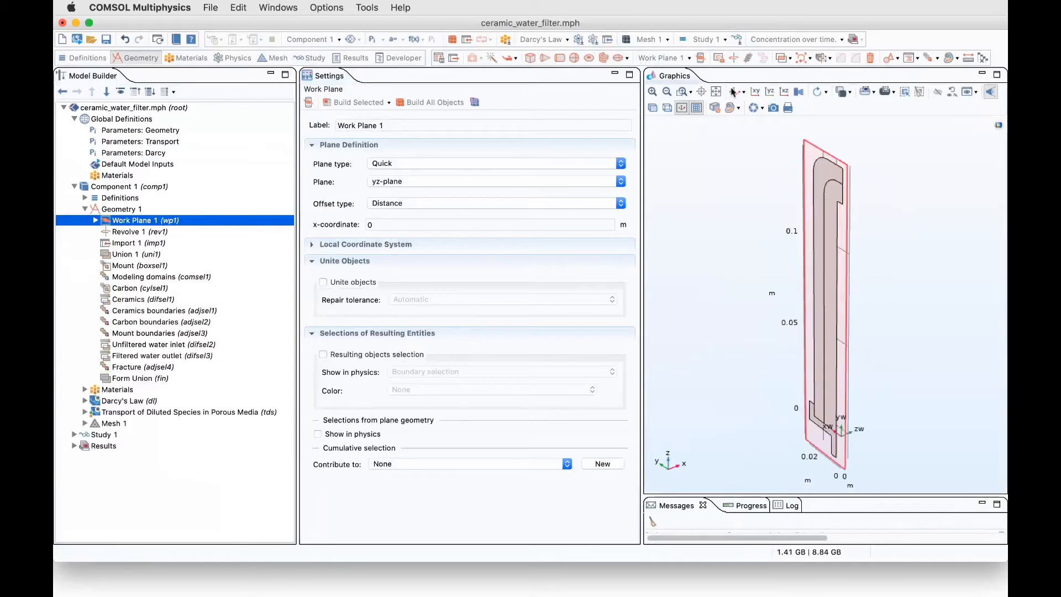
drag(764, 242, 768, 240)
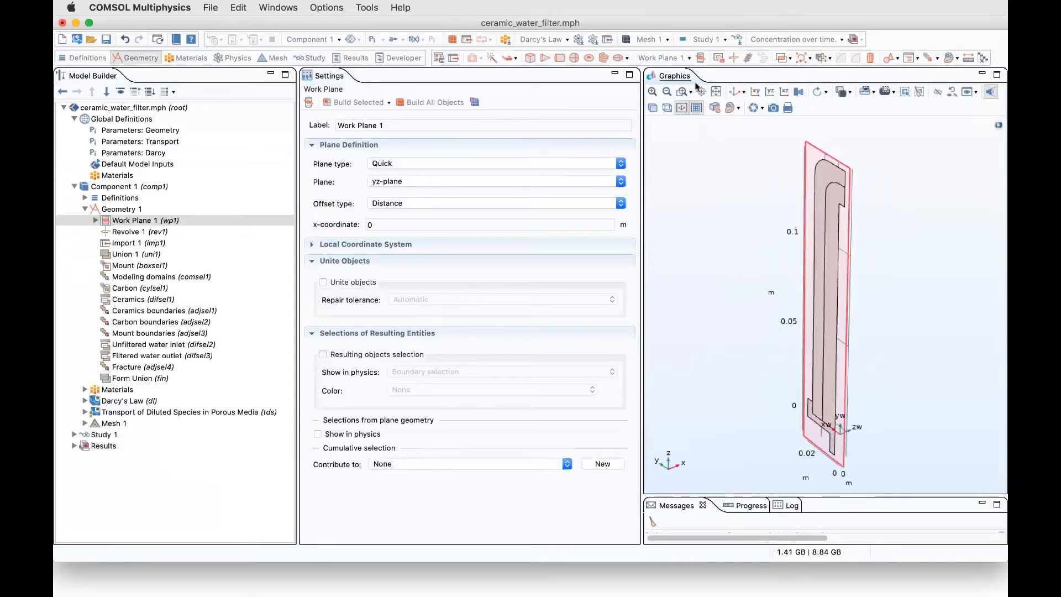
click(716, 90)
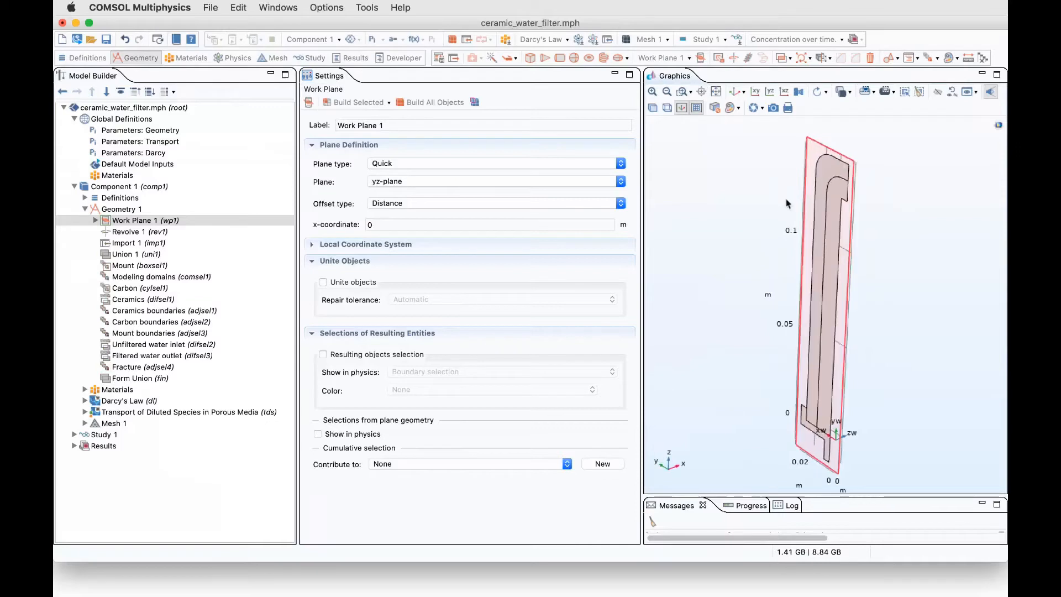
drag(794, 197, 781, 177)
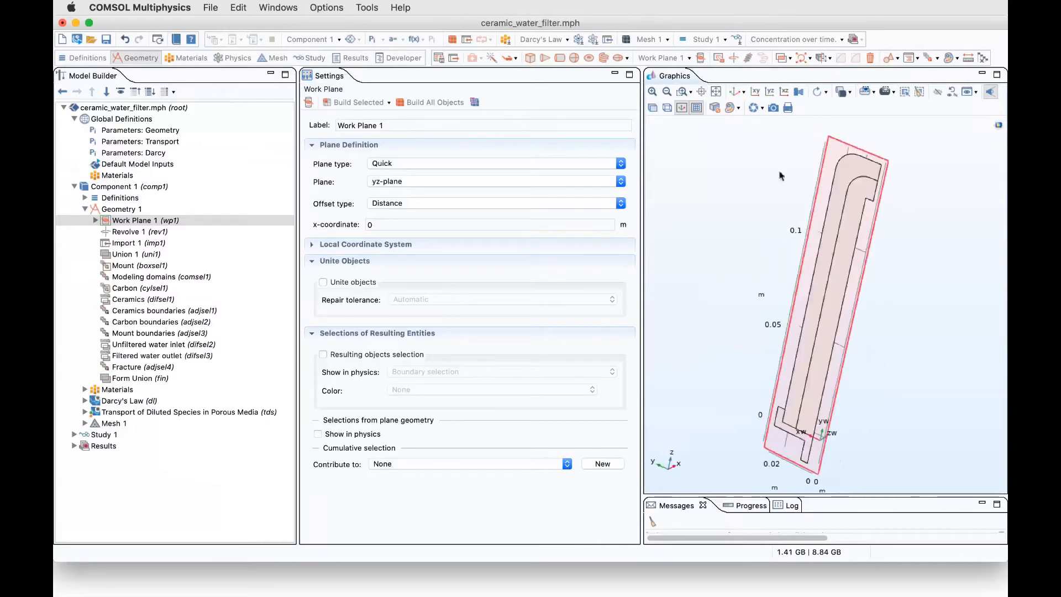
click(768, 92)
click(768, 93)
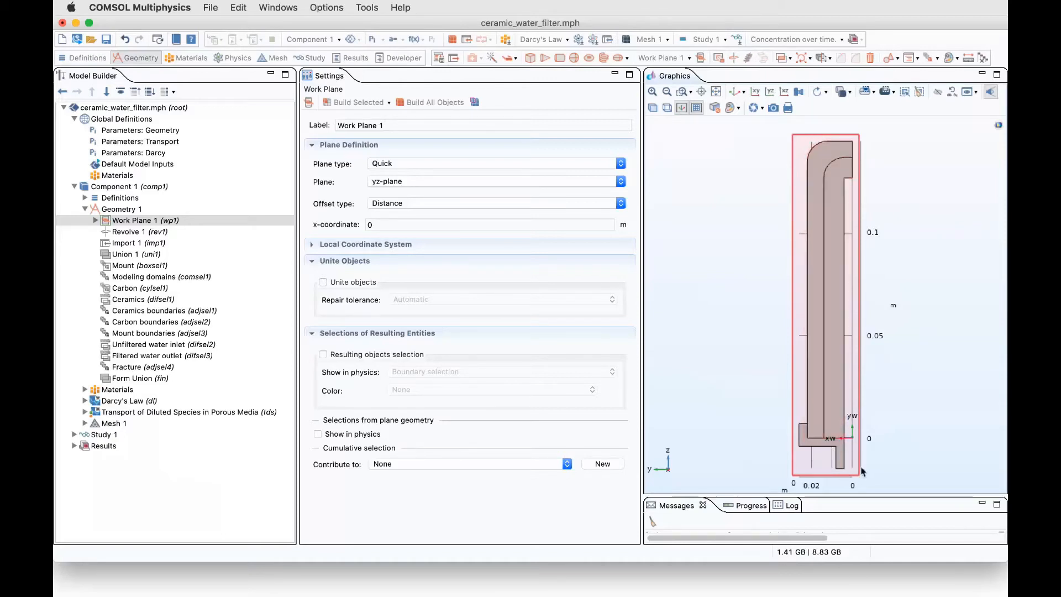
Build the geometry up to Revolve 1 and examine the revolved filter body in wireframe and with transparency
click(133, 232)
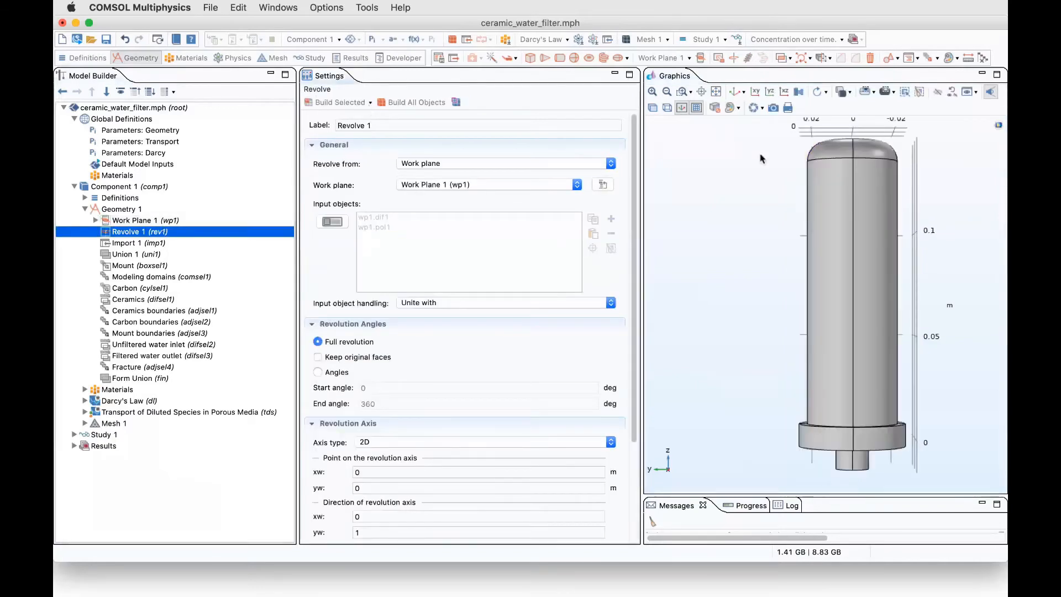
drag(762, 159, 725, 159)
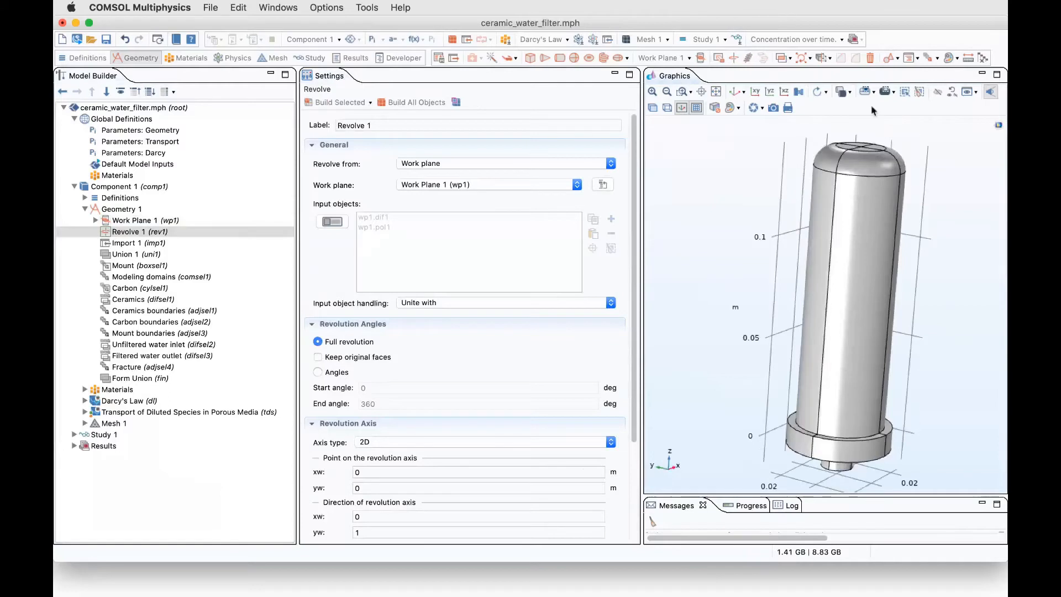
click(666, 107)
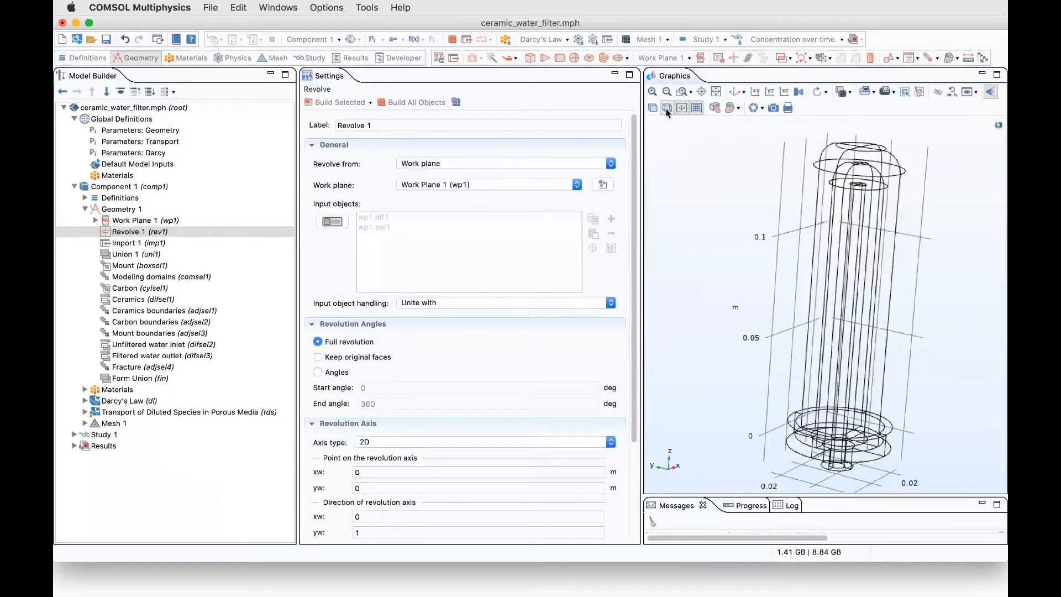
click(667, 107)
click(652, 107)
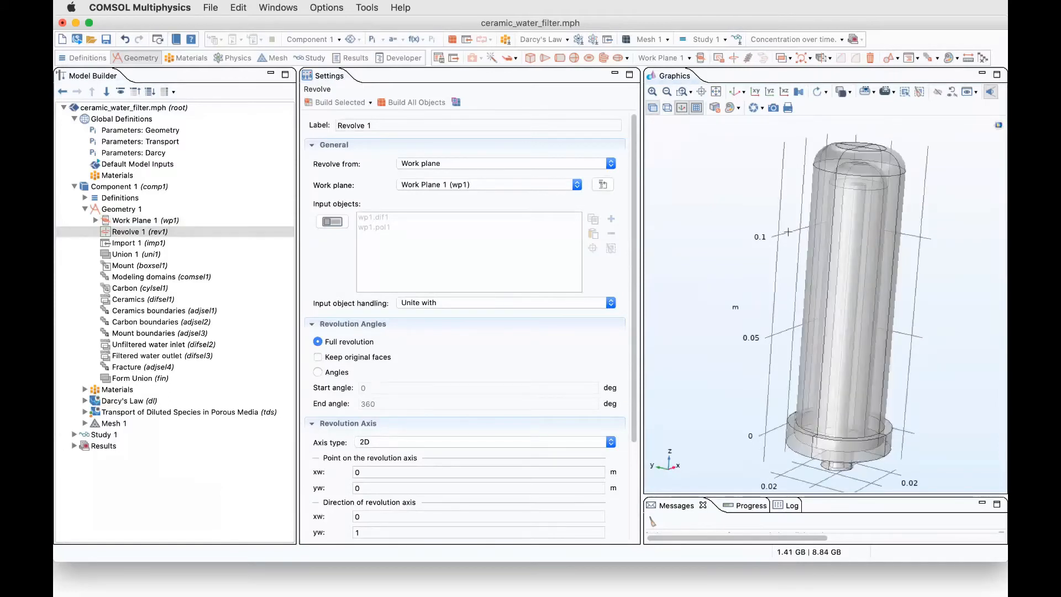
drag(787, 231, 669, 111)
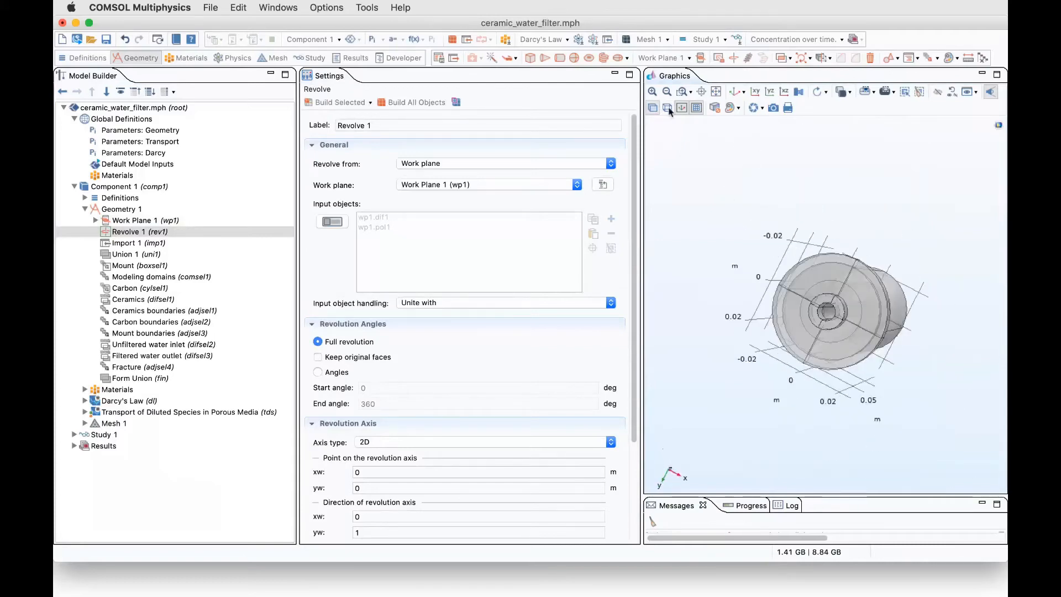
Make the revolved filter opaque again, inspect its mount and outlet from below, and return to the default 3D view
click(668, 109)
click(667, 109)
click(653, 108)
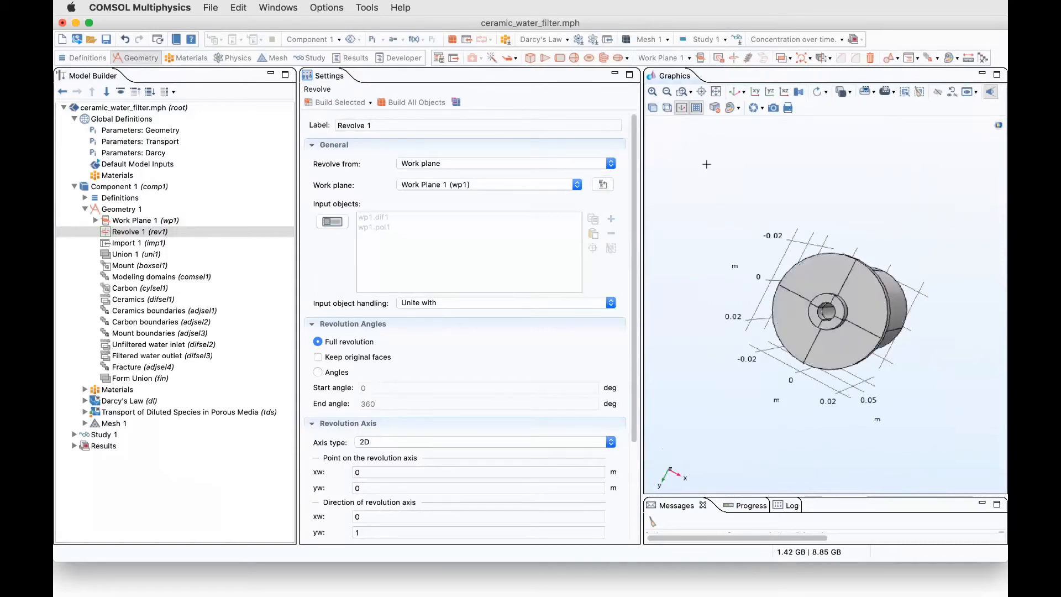
mouse_move(706, 164)
mouse_down()
mouse_move(716, 152)
mouse_move(720, 165)
mouse_move(694, 142)
mouse_move(694, 161)
mouse_up()
click(735, 93)
drag(770, 174, 718, 95)
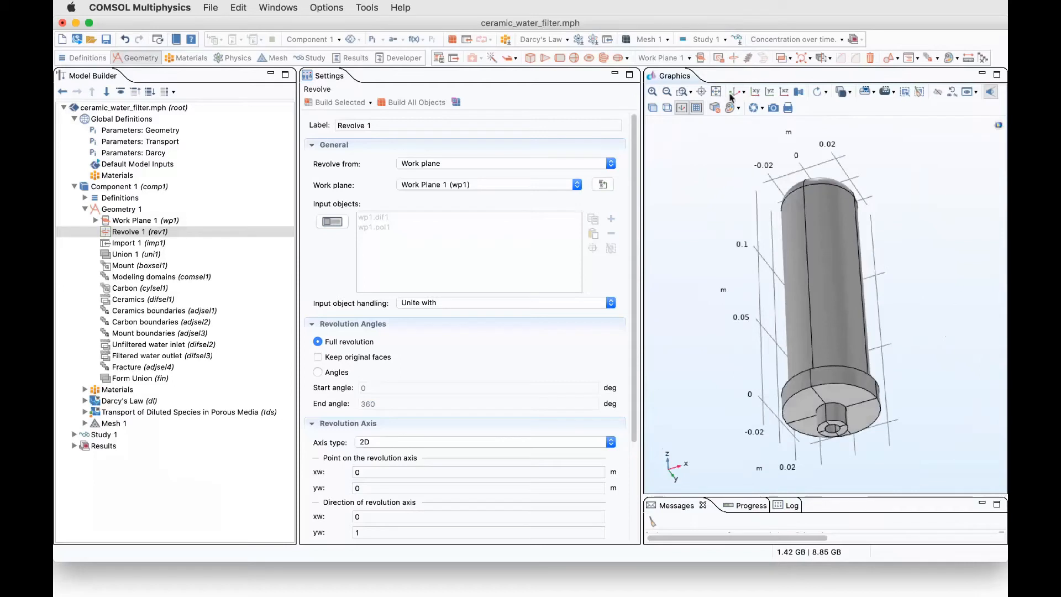
click(730, 97)
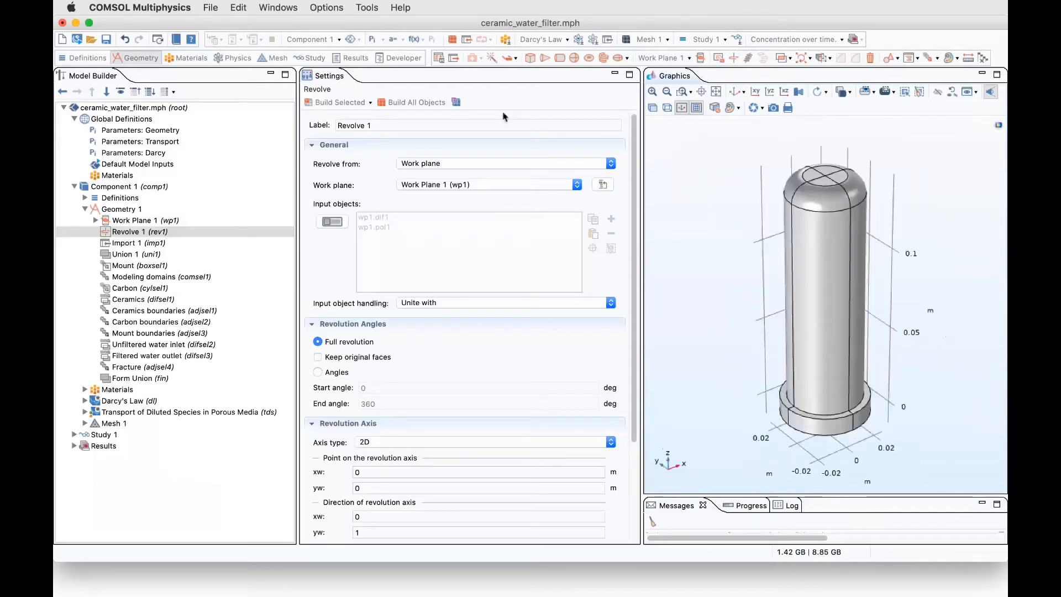
Build the Import 1 feature from ceramic_water_filter.mphbin and make the geometry transparent to inspect the imported fracture surface
click(127, 243)
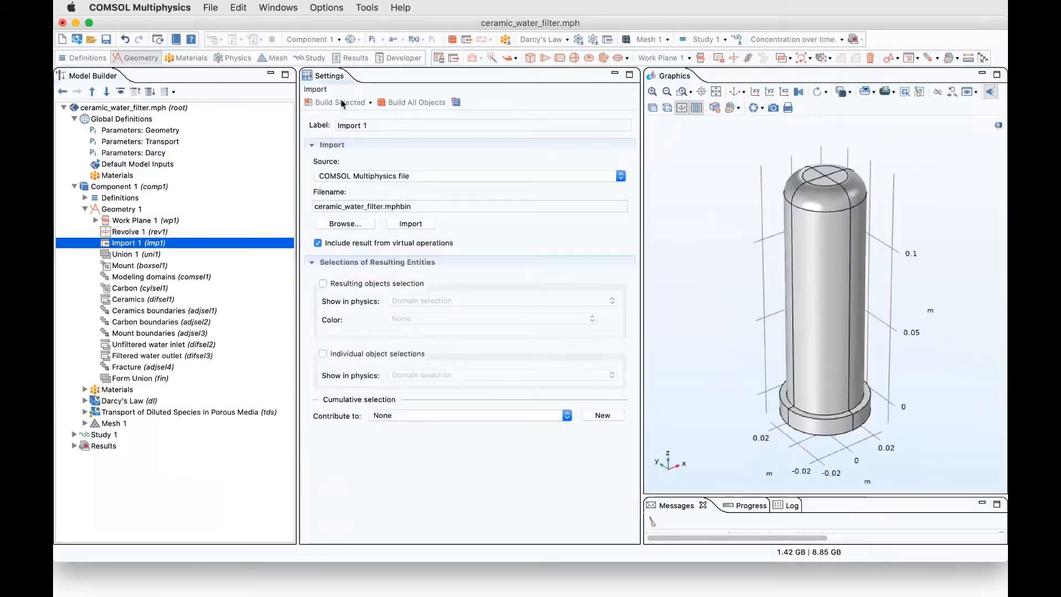
click(342, 104)
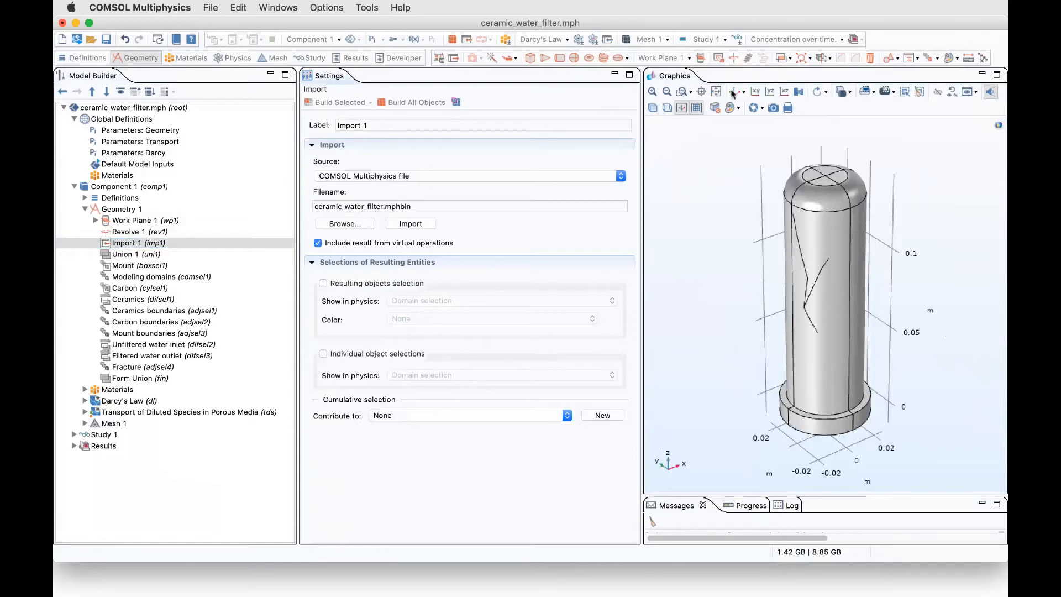
click(653, 108)
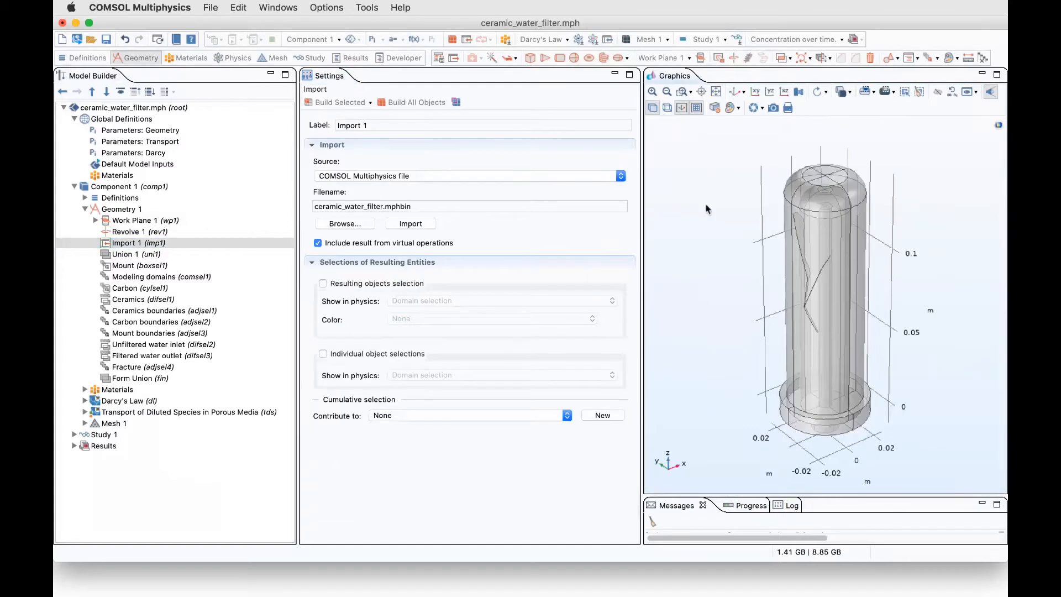
drag(706, 209, 668, 180)
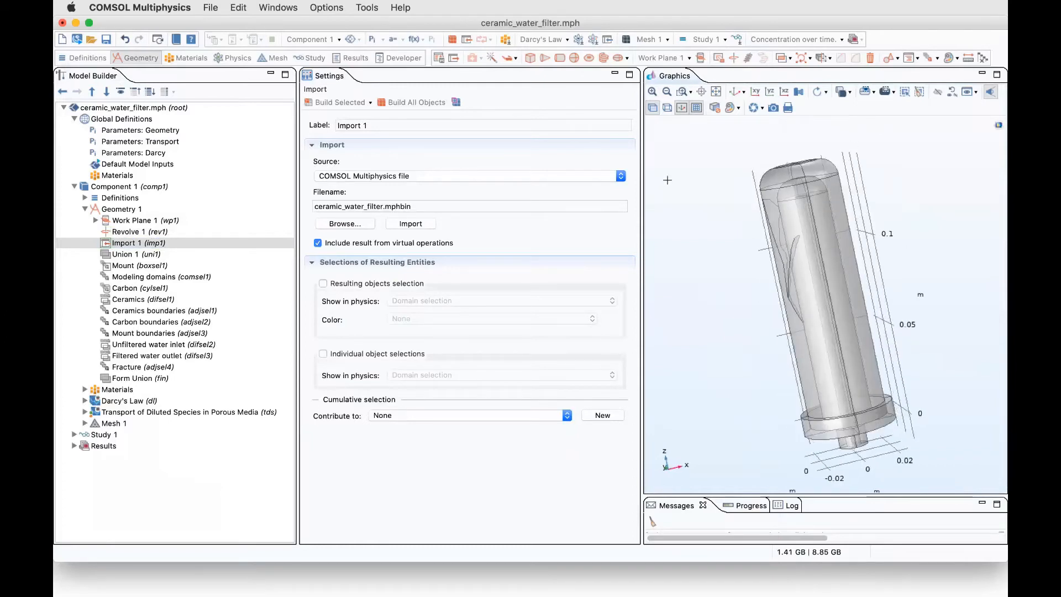
drag(668, 180, 701, 132)
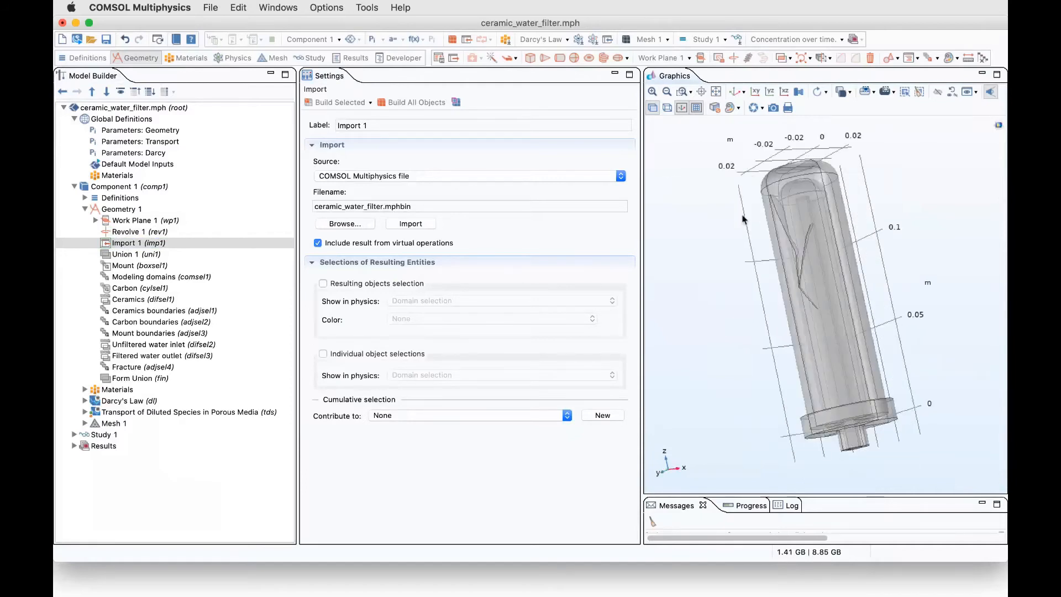
Close the geometry sequence, show the Ceramics material's domain and properties, and make the filter opaque again
drag(733, 226, 727, 216)
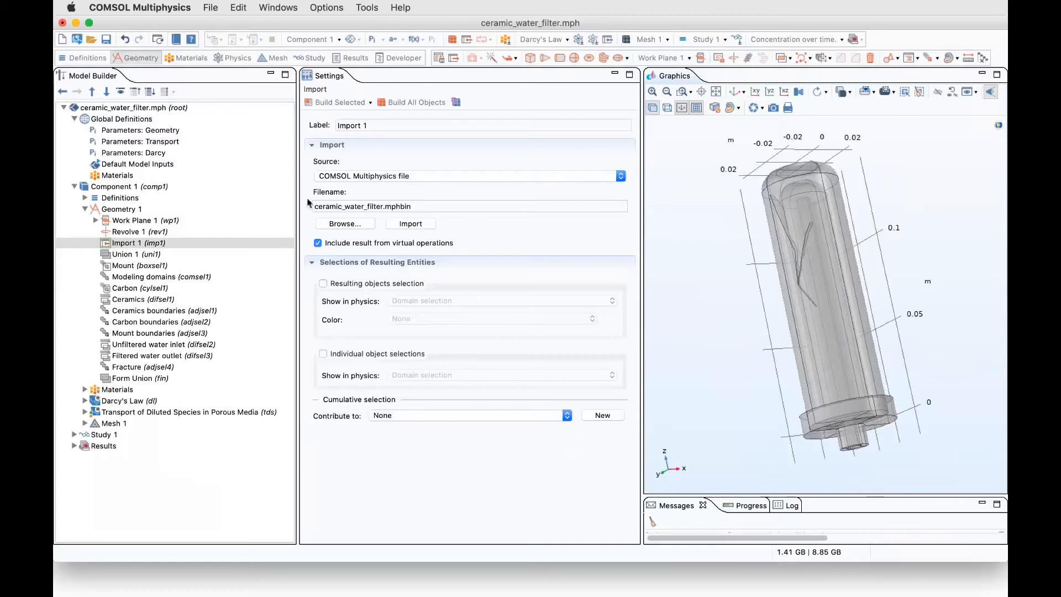
click(118, 209)
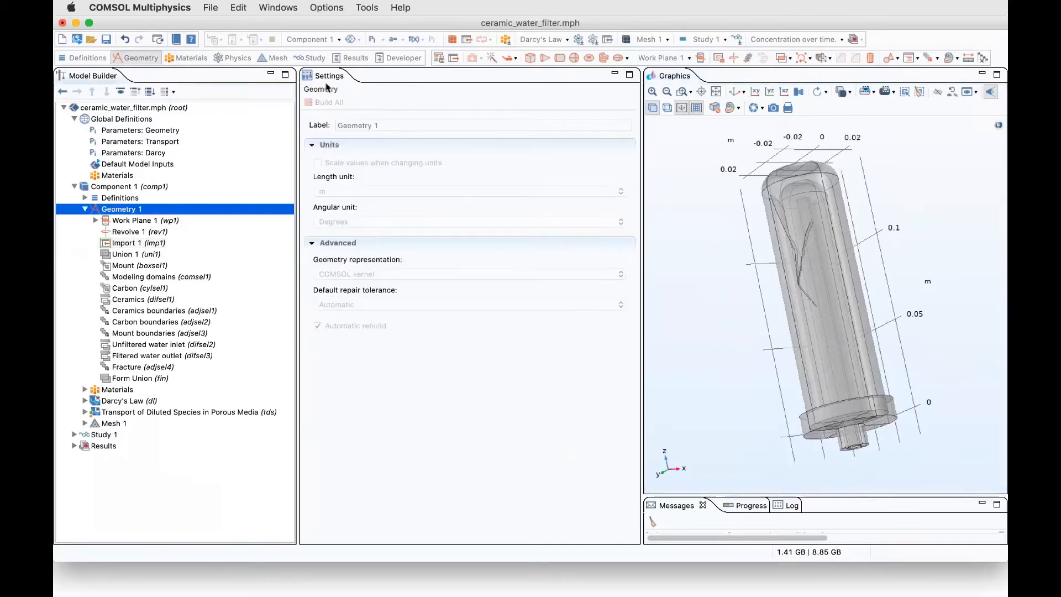
click(84, 209)
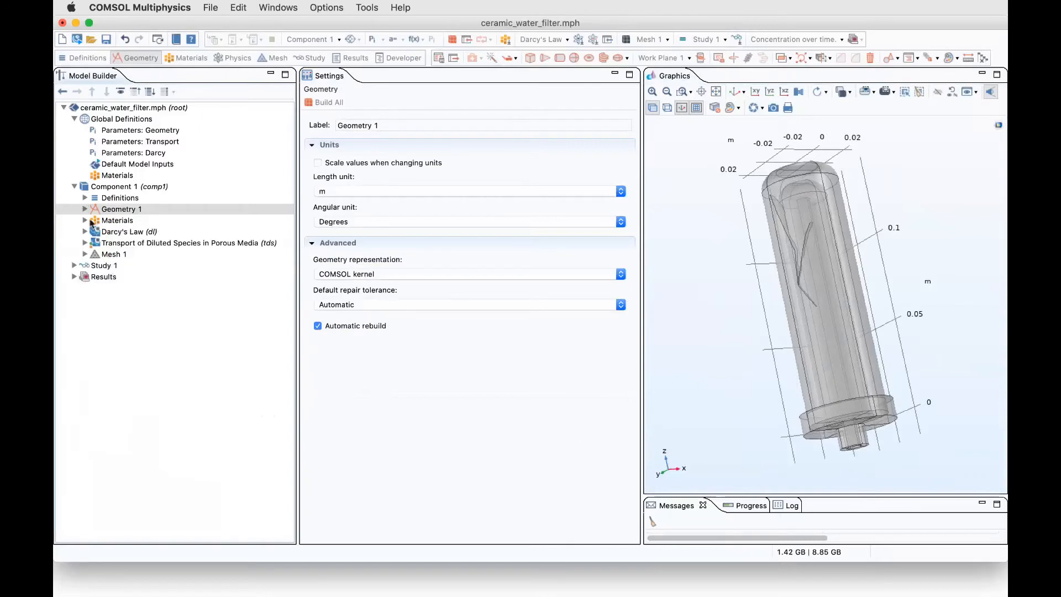
click(84, 220)
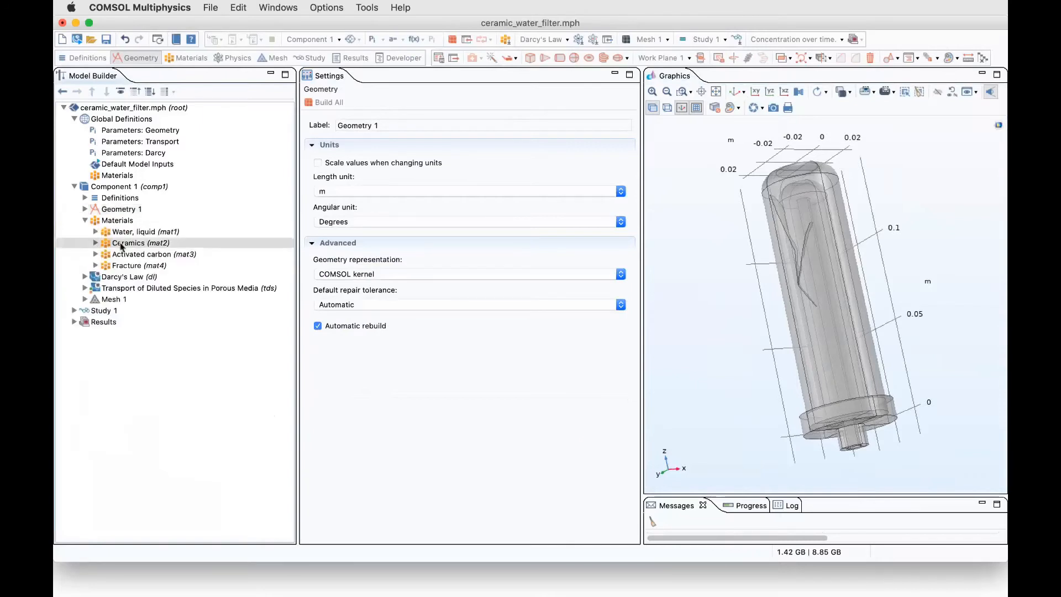
click(121, 243)
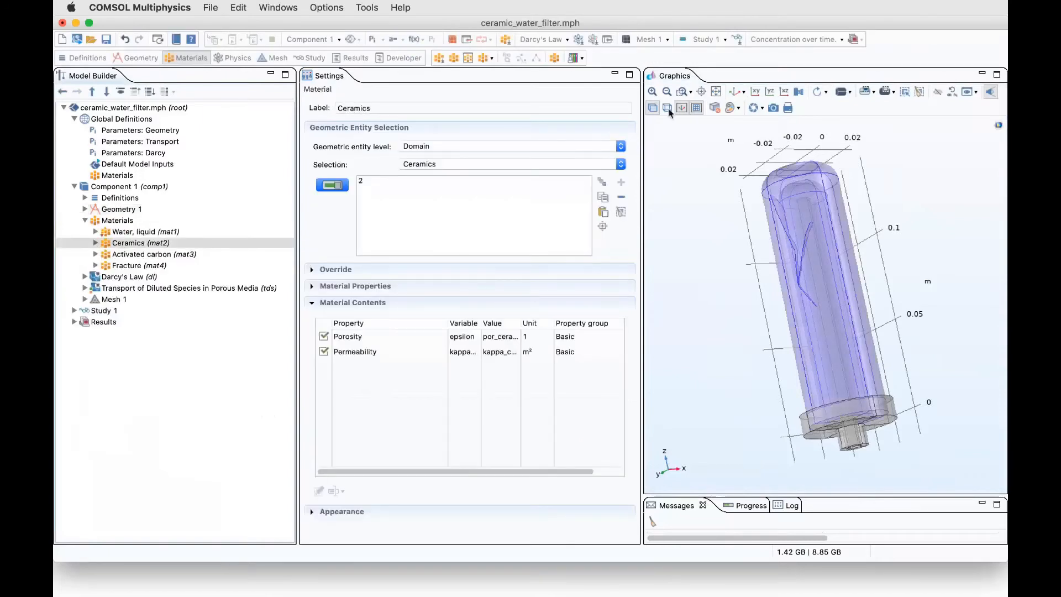
click(653, 109)
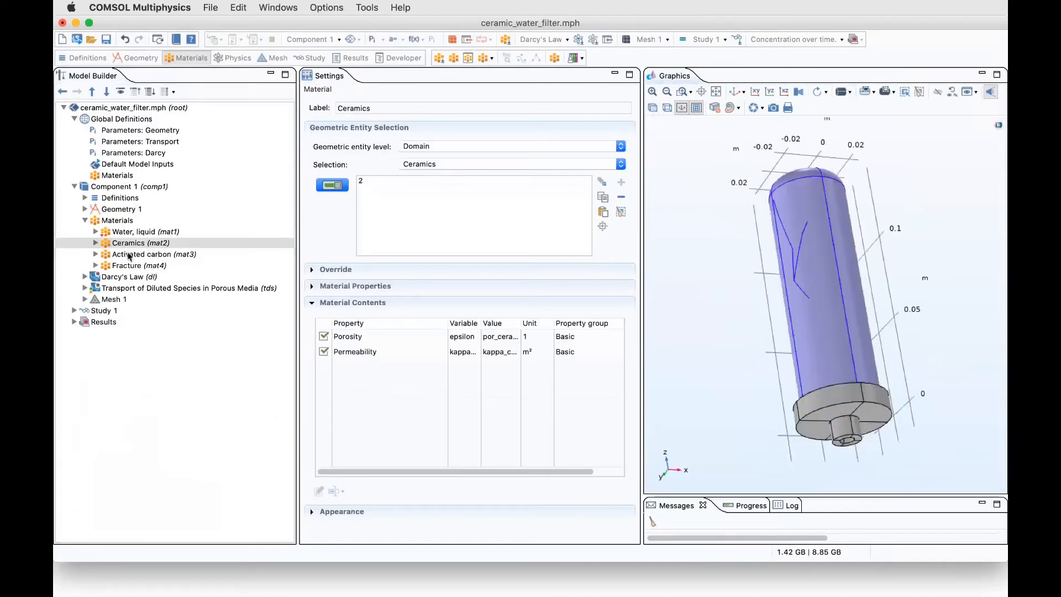
Inspect the Activated carbon material's domain in wireframe and review the Water, liquid material's domain assignment
click(129, 255)
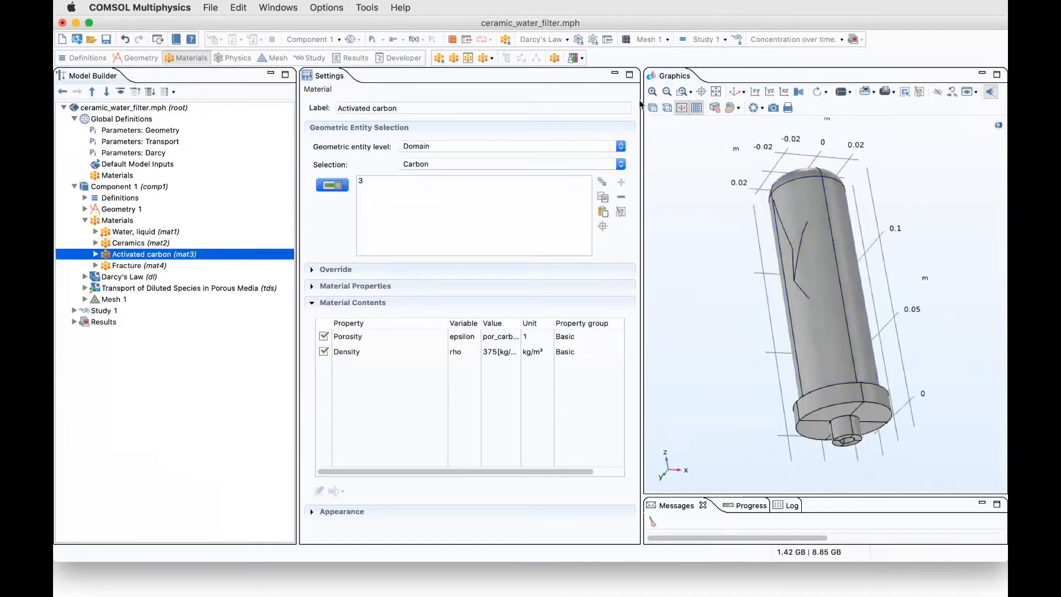
click(668, 108)
drag(677, 169, 311, 255)
click(147, 232)
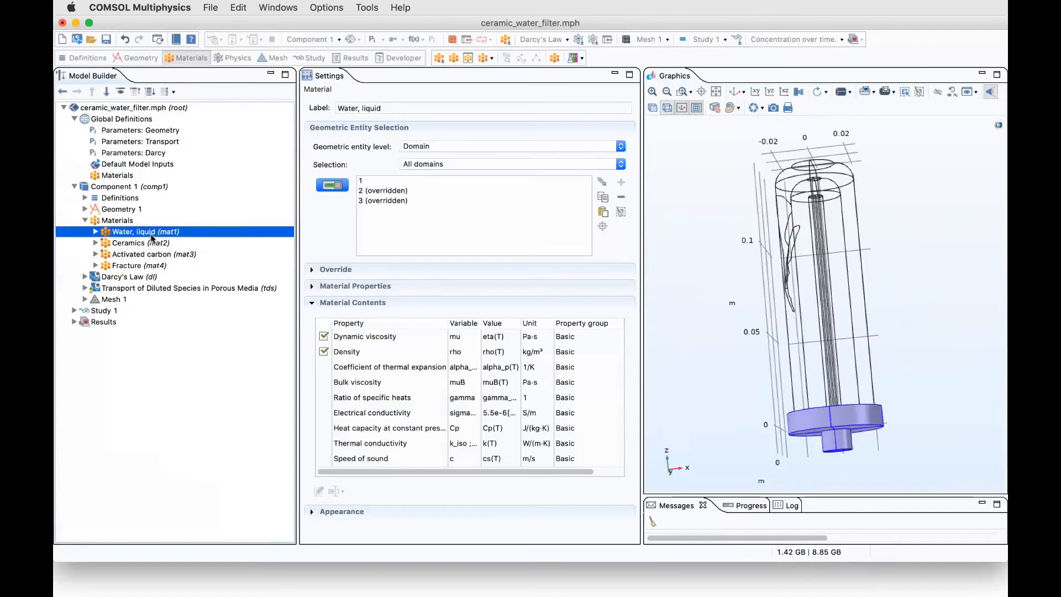
Show the Fracture material's boundary selection and zoom in on the fracture surfaces
click(132, 267)
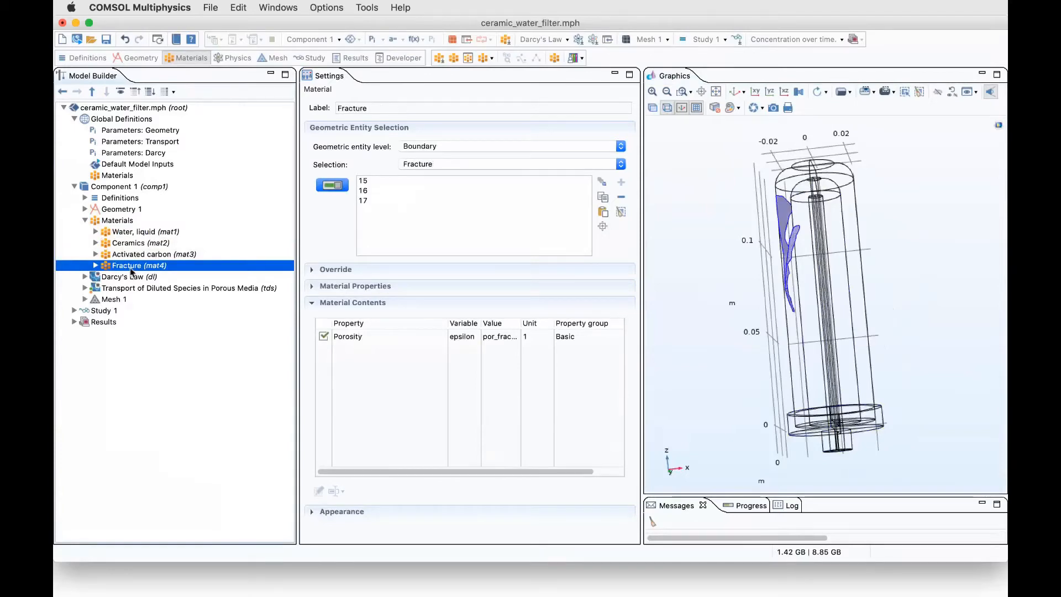
drag(690, 282, 762, 299)
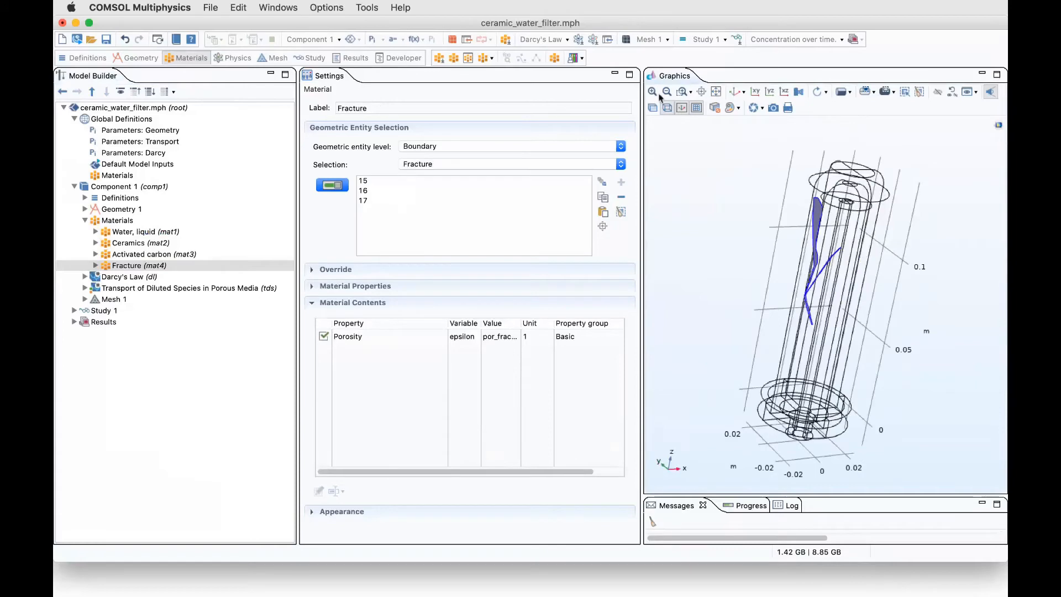
click(603, 226)
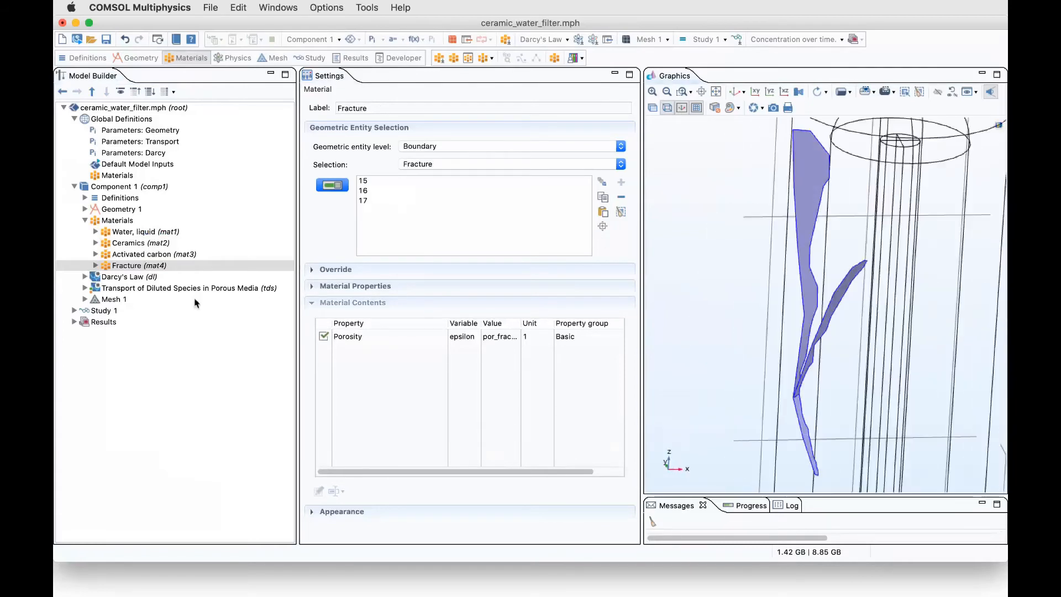
Review the Darcy's Law interface: its domain selection, governing equation and dependent pressure variable
click(85, 221)
click(96, 232)
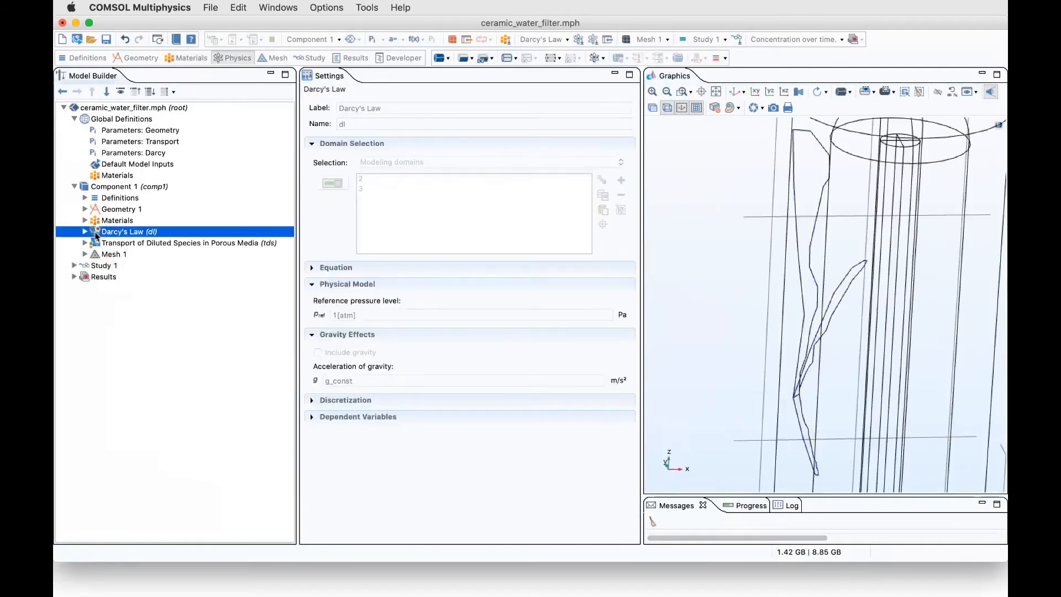
click(85, 231)
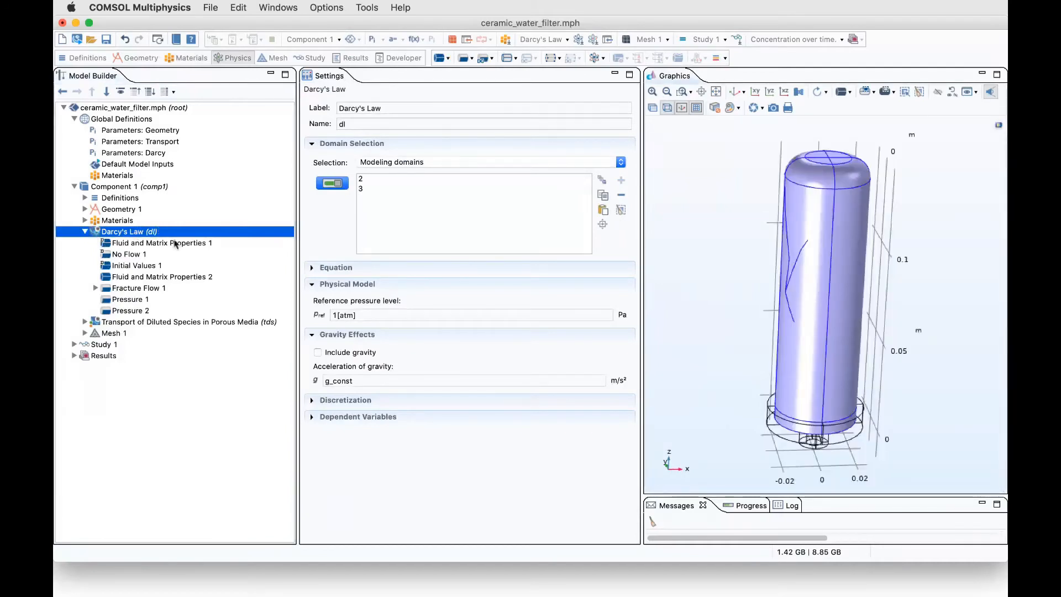
click(336, 268)
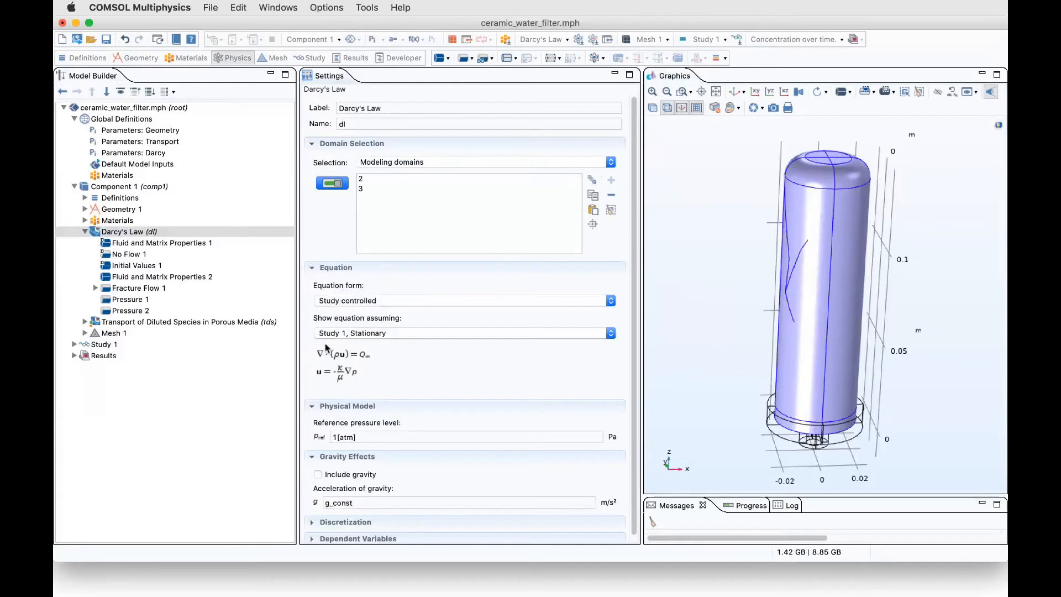
click(341, 271)
click(331, 418)
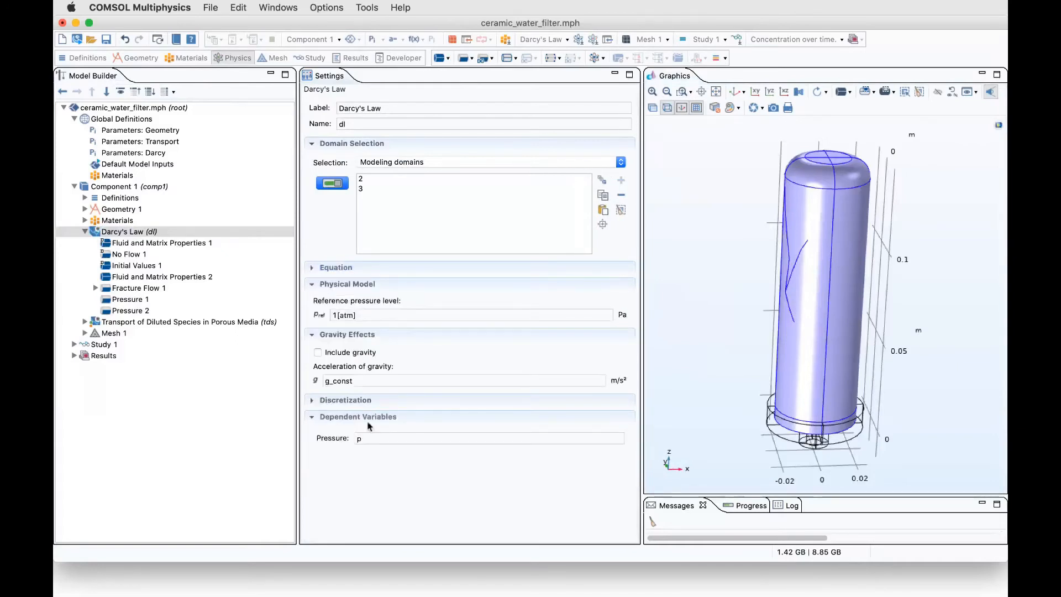
click(376, 442)
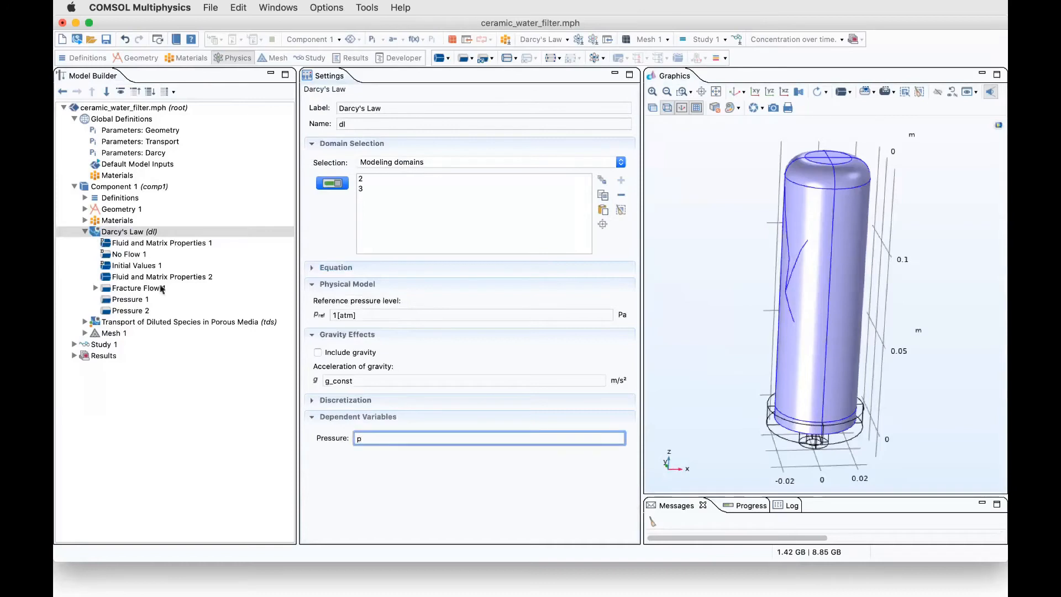
Compare the domains of Fluid and Matrix Properties 1 and 2 and view the carbon's matrix properties
click(148, 246)
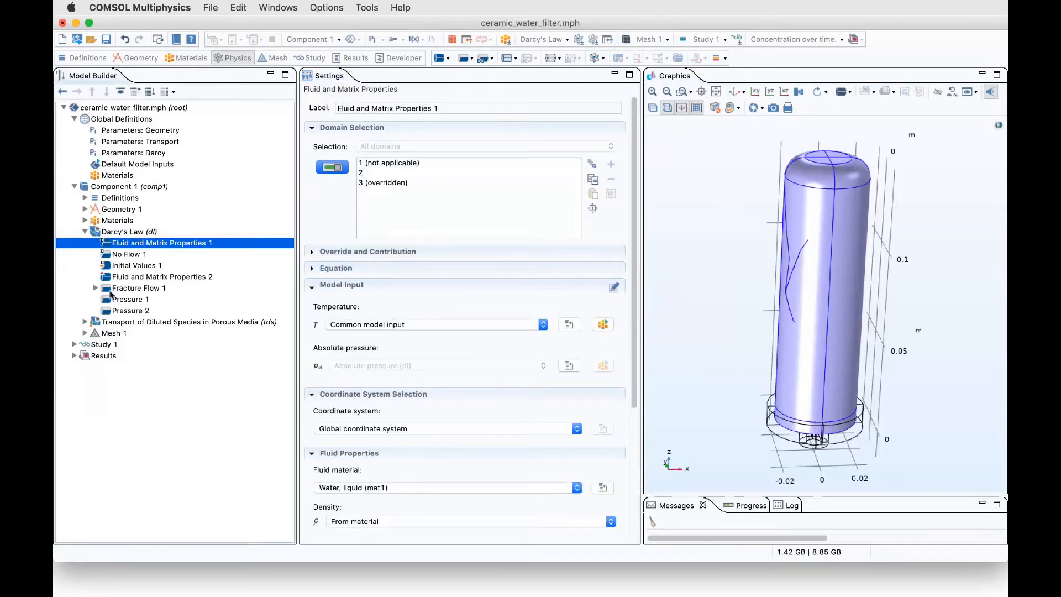
click(174, 278)
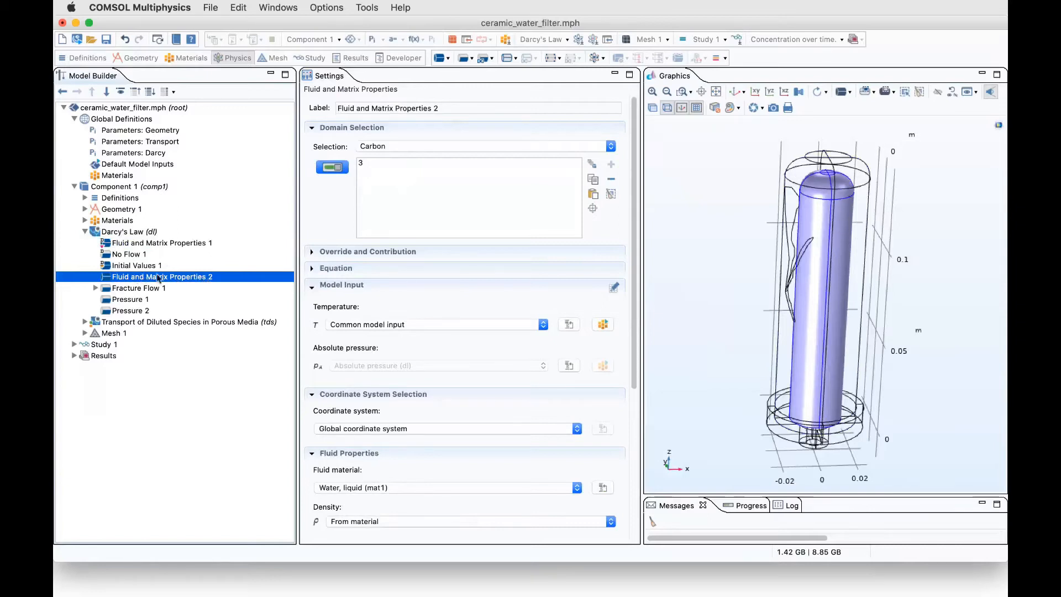
scroll(452, 396, down, 5)
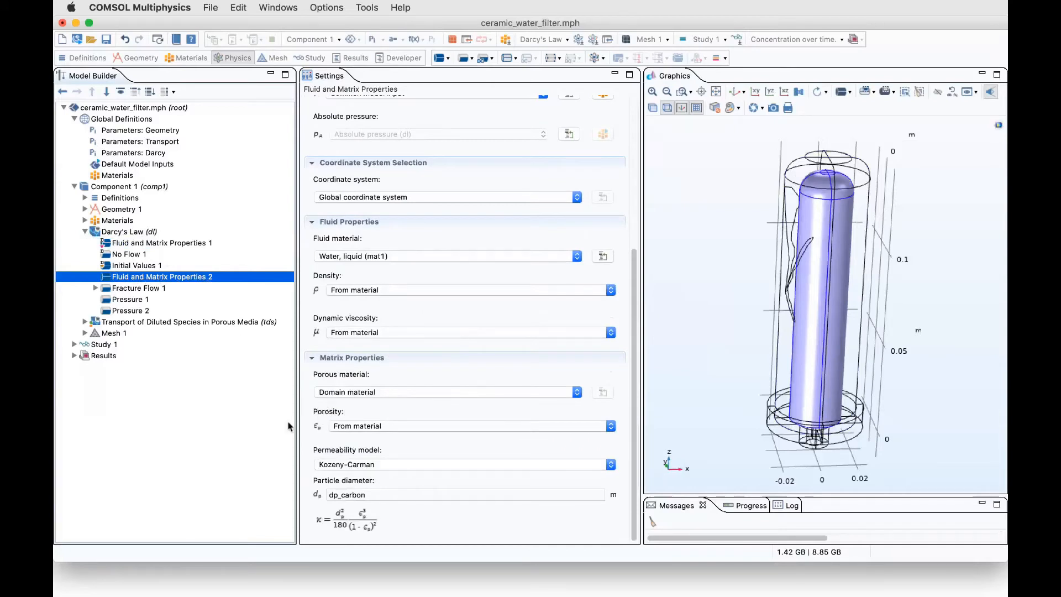
Try Permeability as the carbon domain's permeability model and switch it back to Kozeny-Carman
click(357, 468)
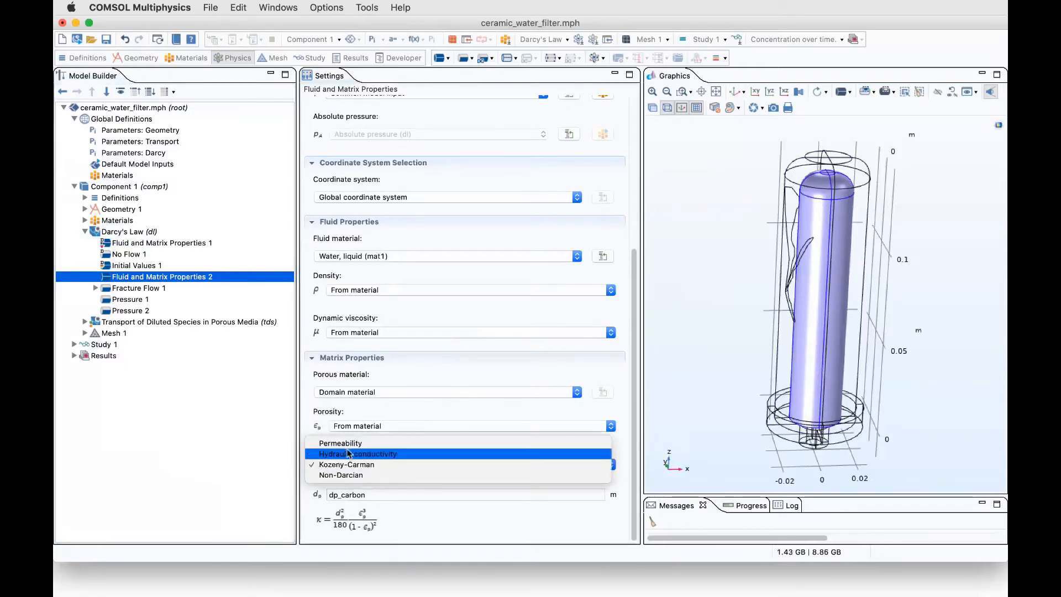
click(354, 444)
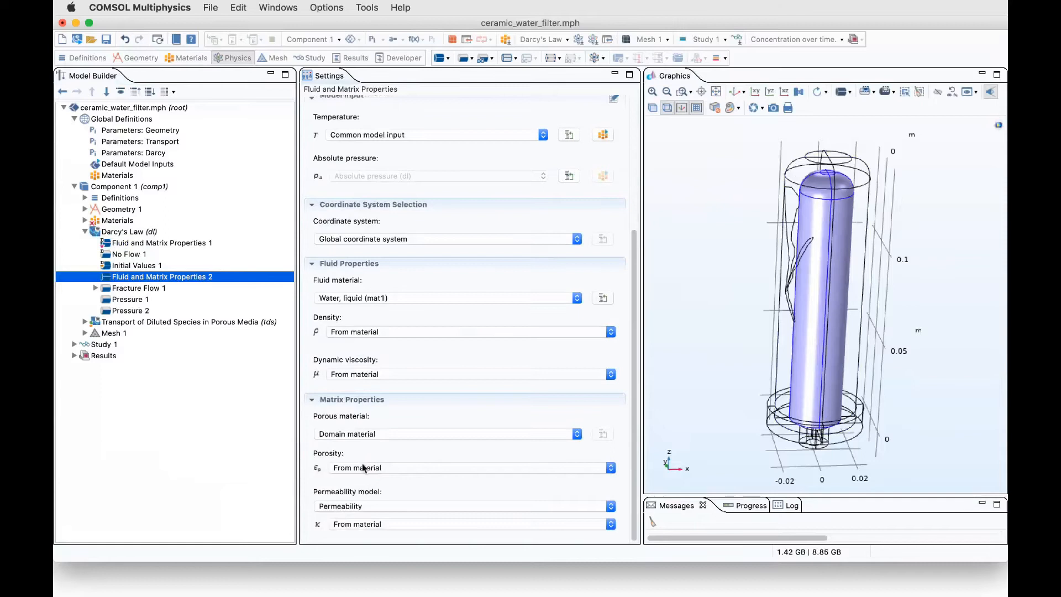
click(354, 509)
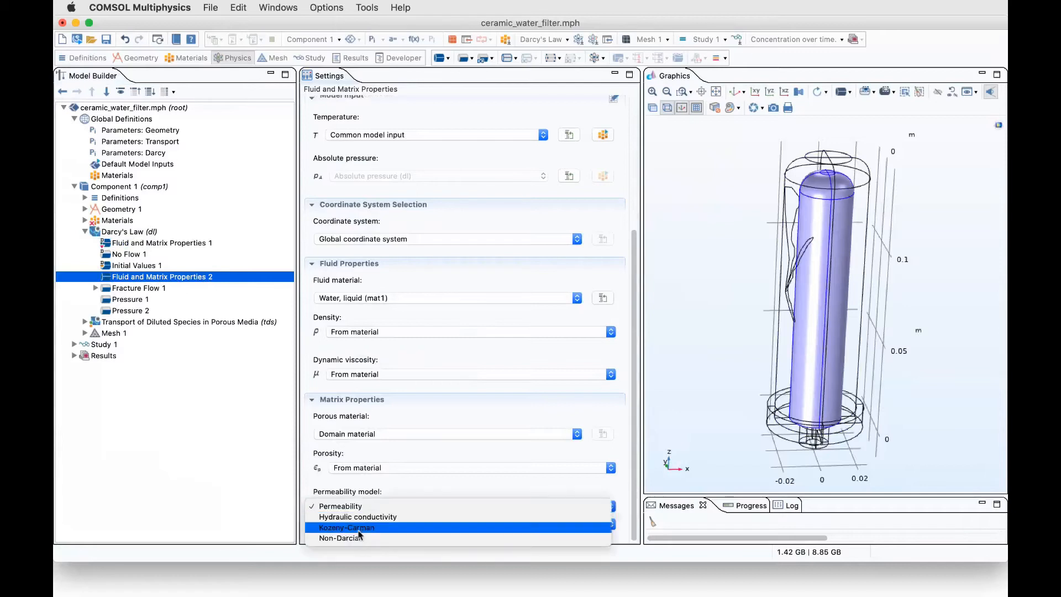
click(360, 528)
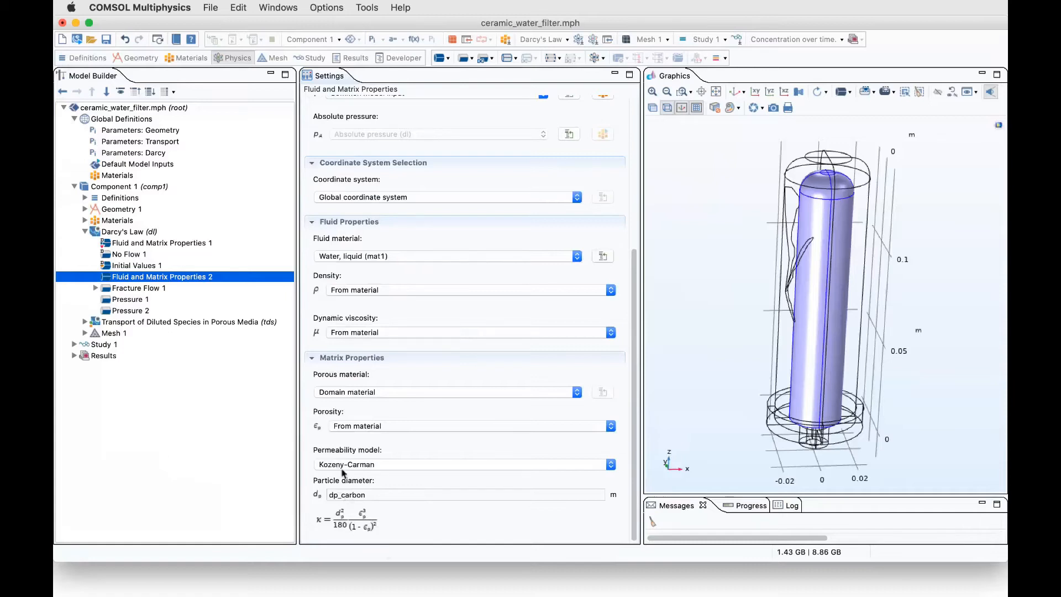
Review the matrix settings in Fluid and Matrix Properties 1 and reveal the Ceramics material's full porosity and permeability expressions
key(Up)
key(Up)
key(Up)
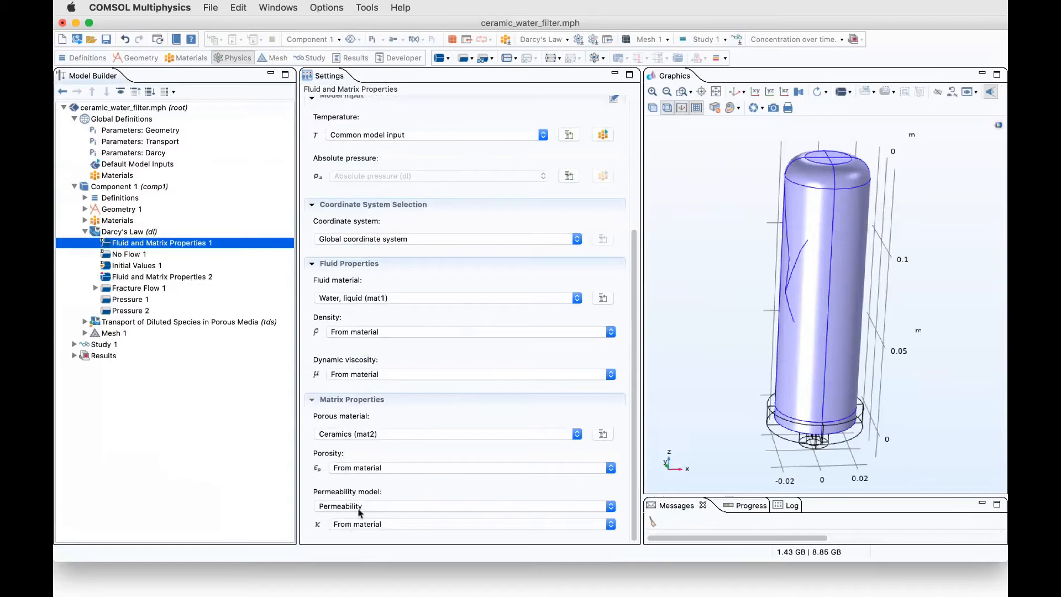
click(85, 220)
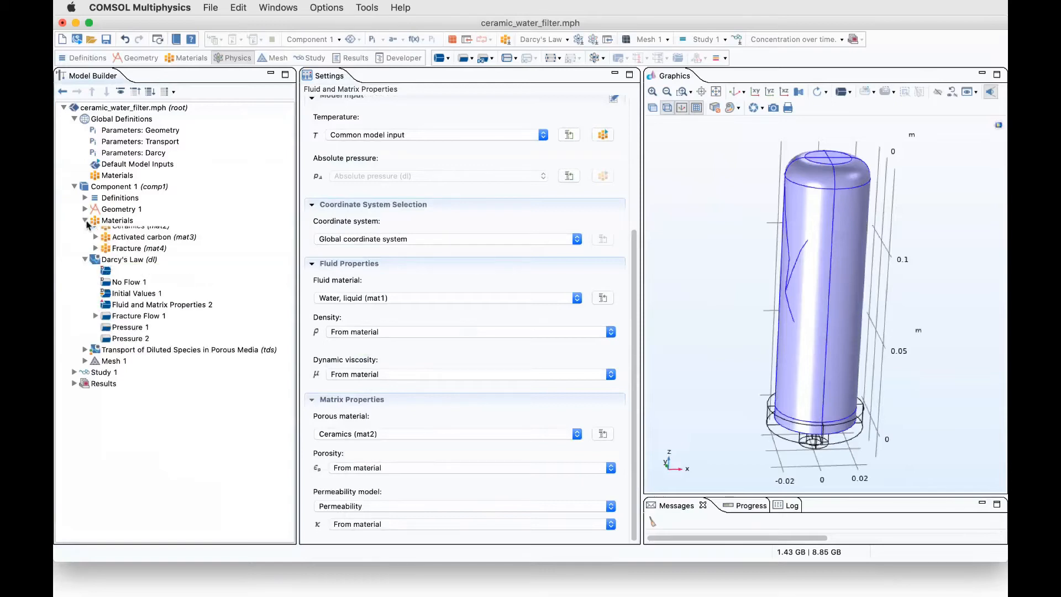
click(128, 243)
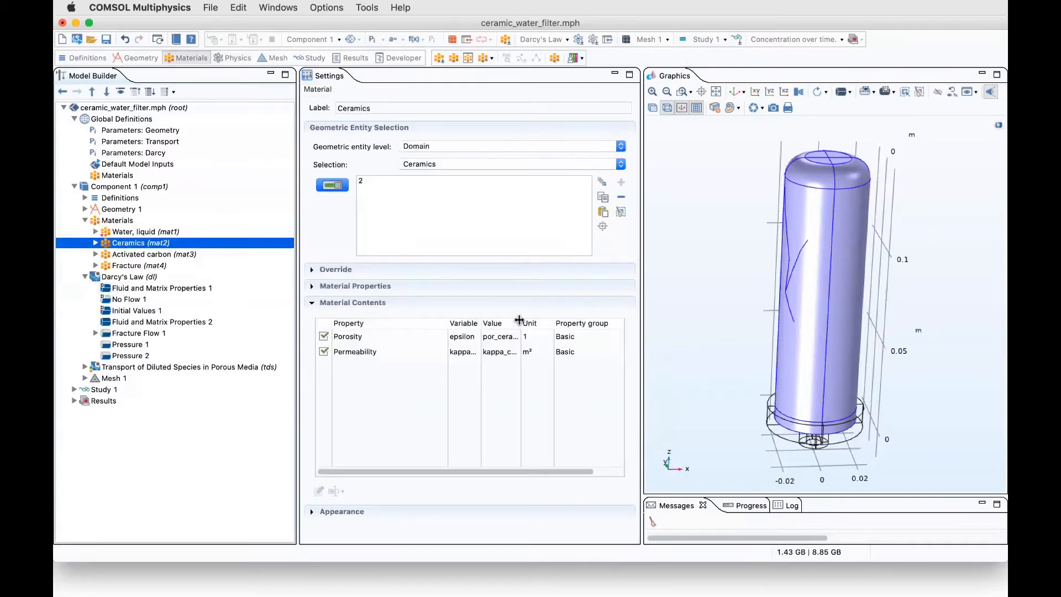
drag(521, 324, 547, 325)
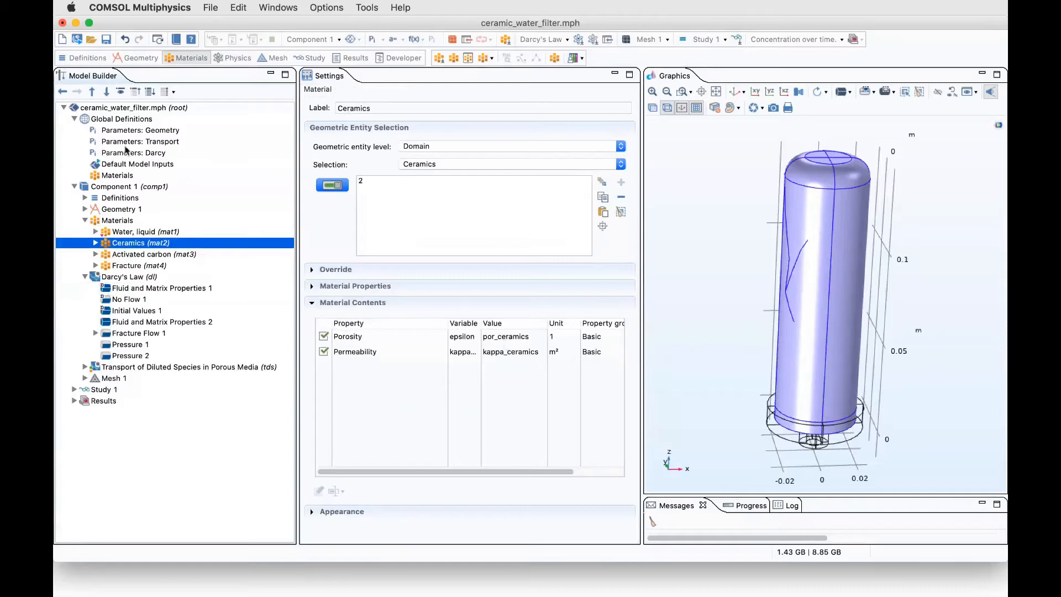
Look up the ceramics permeability kappa_ceramics in the Darcy parameters
click(132, 142)
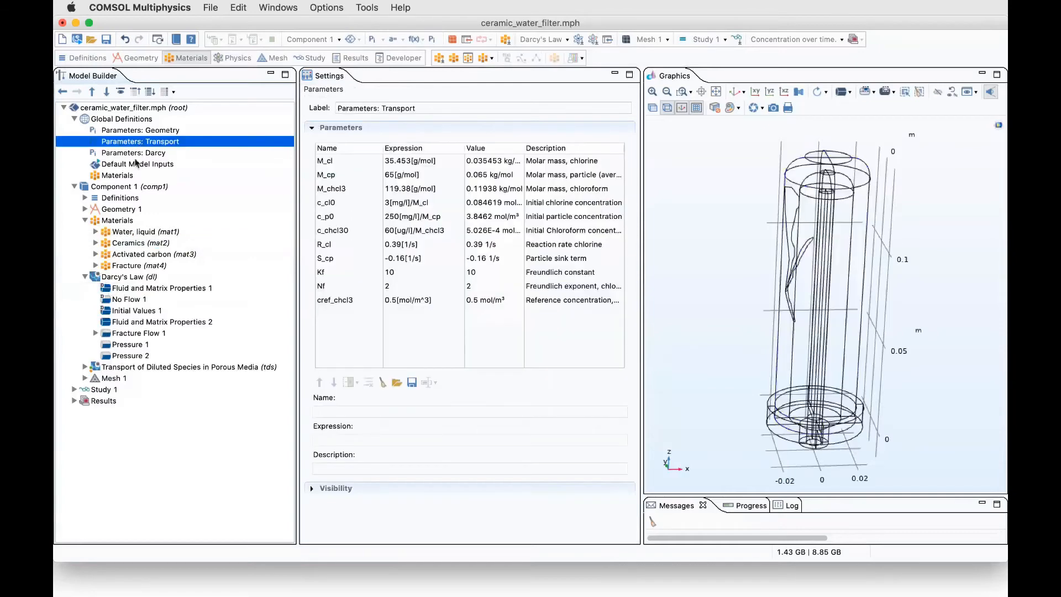
click(135, 163)
click(137, 154)
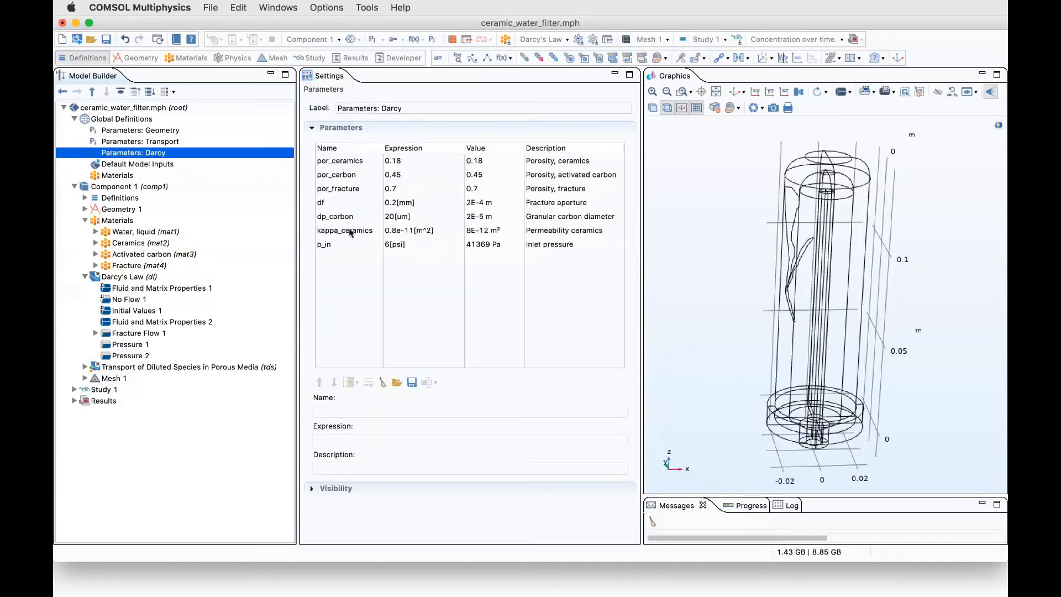
Examine Fracture Flow 1's boundaries, its fluid and fracture properties with the permeability model, and the Fracture material's porosity
click(117, 334)
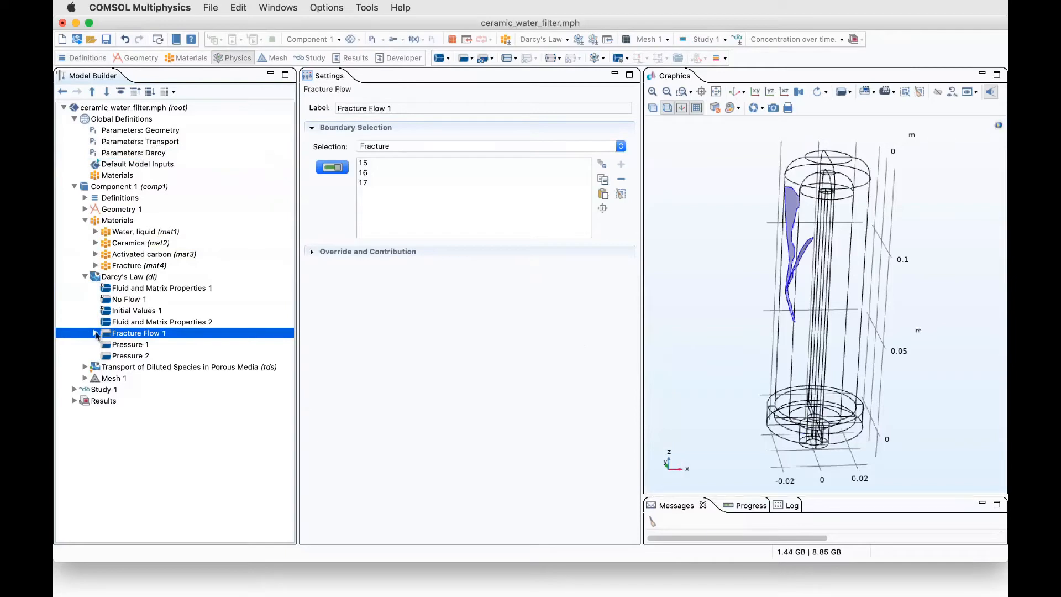
click(95, 334)
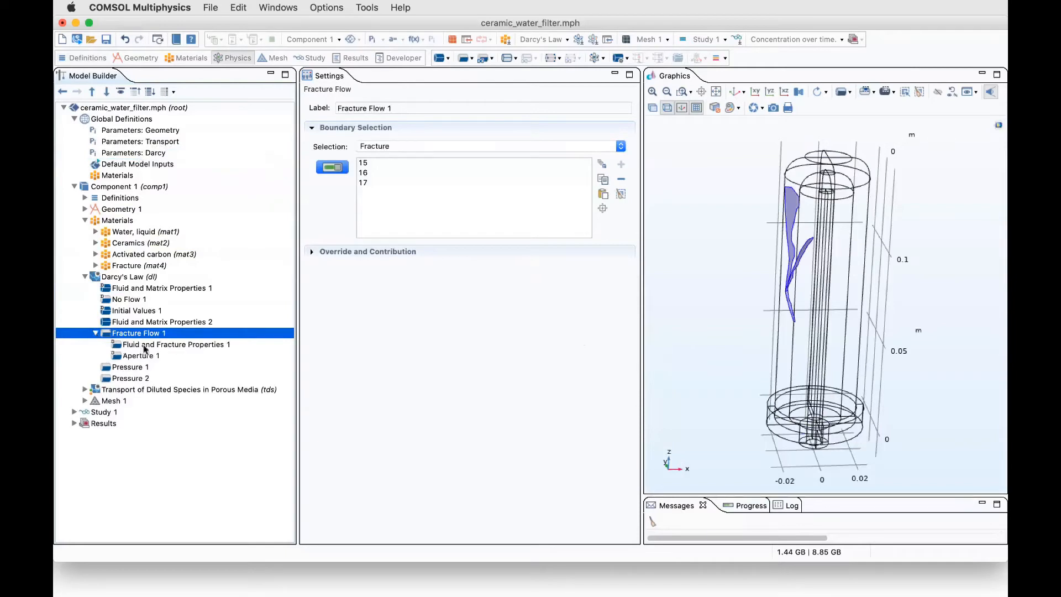
click(145, 345)
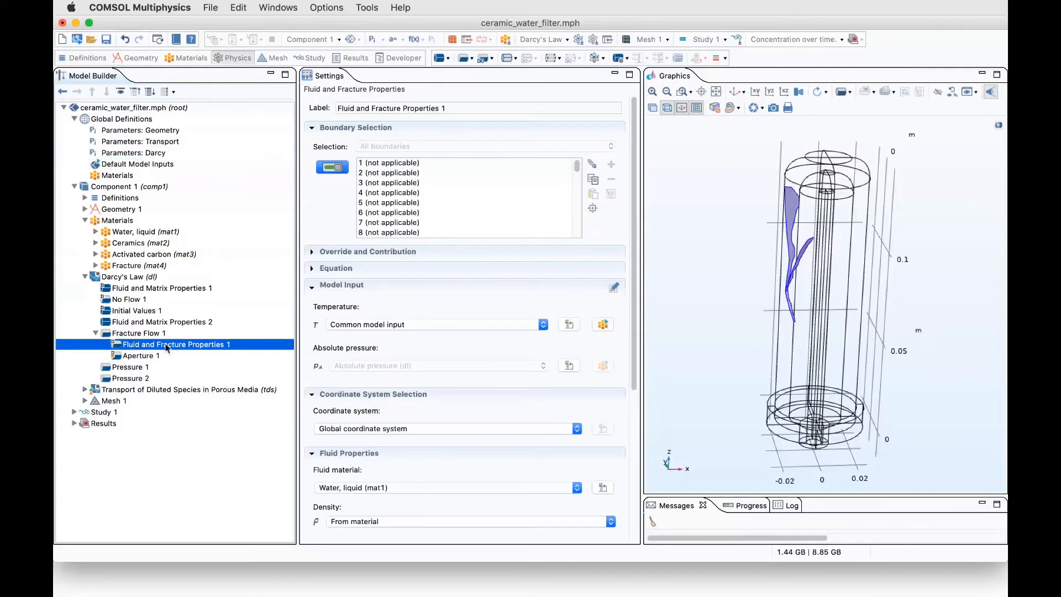
scroll(437, 403, down, 5)
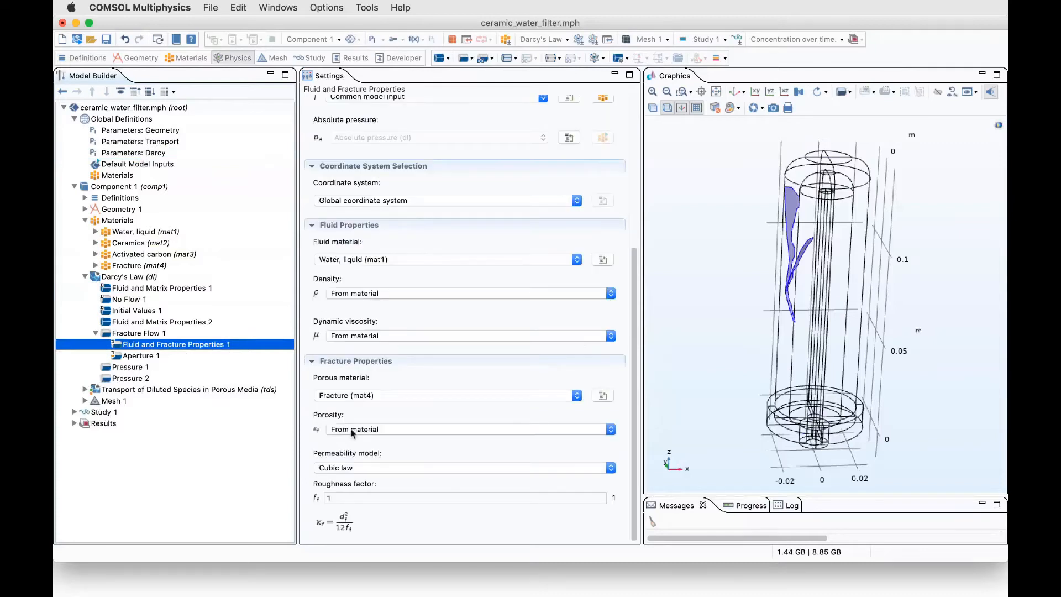
click(125, 266)
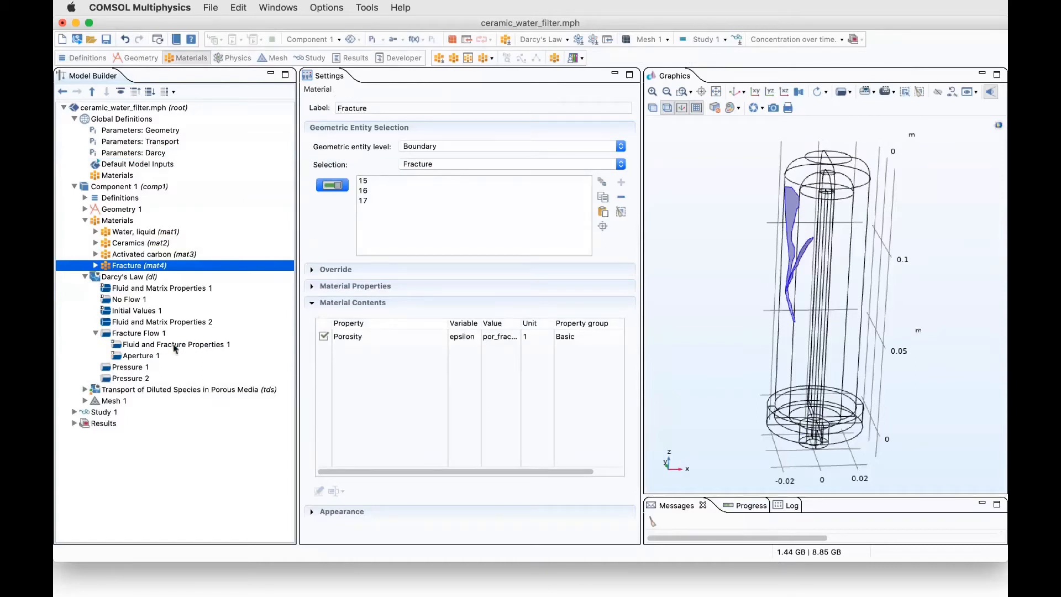
click(172, 345)
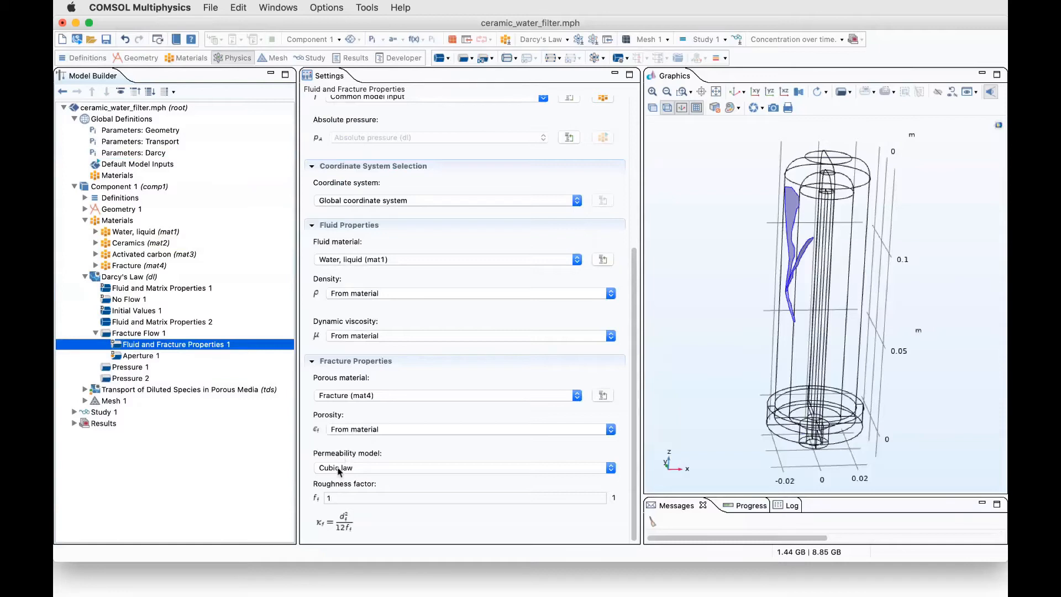
Check the fracture's permeability model options, keeping Cubic law, and look up Aperture 1's thickness df in the Darcy parameters
click(339, 470)
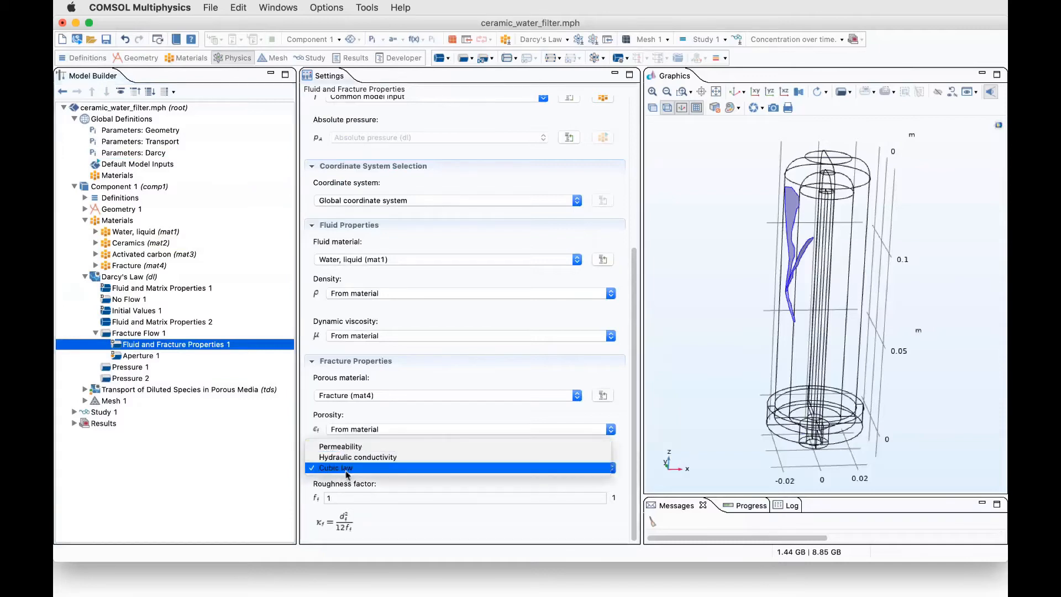
click(350, 470)
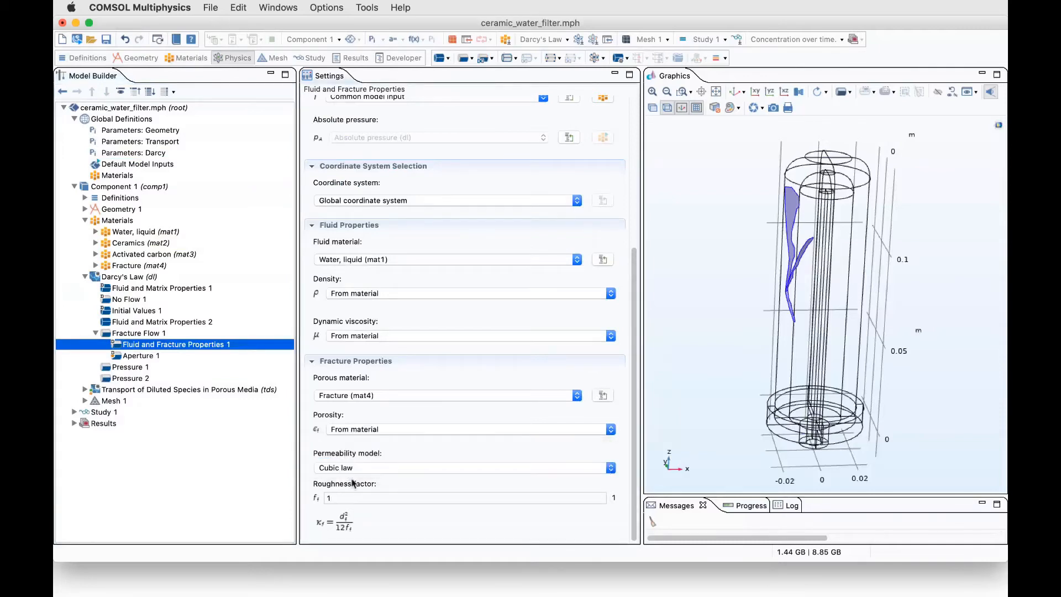
click(141, 359)
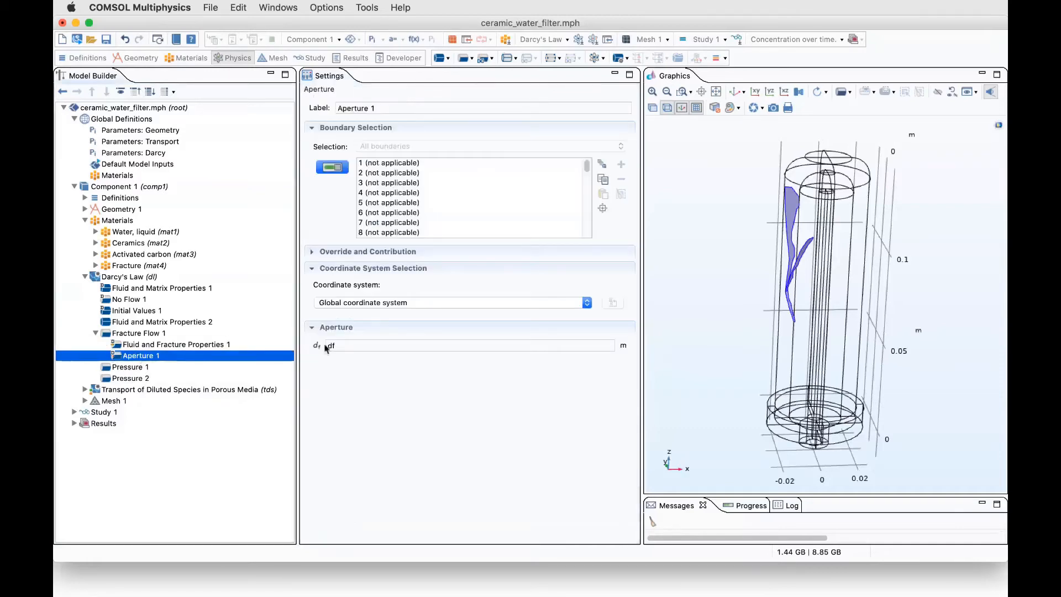
click(341, 346)
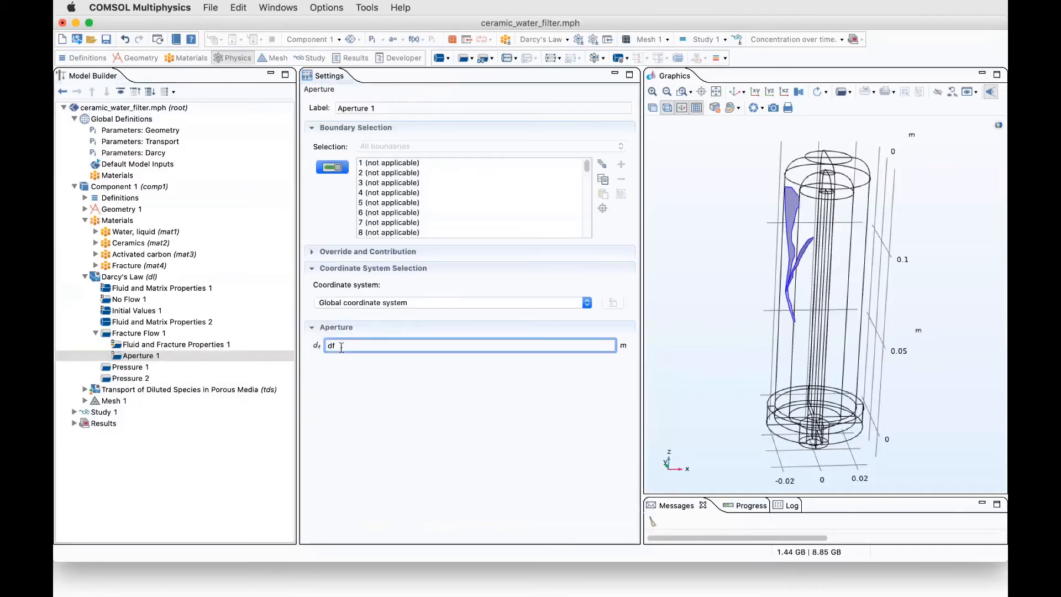
click(125, 153)
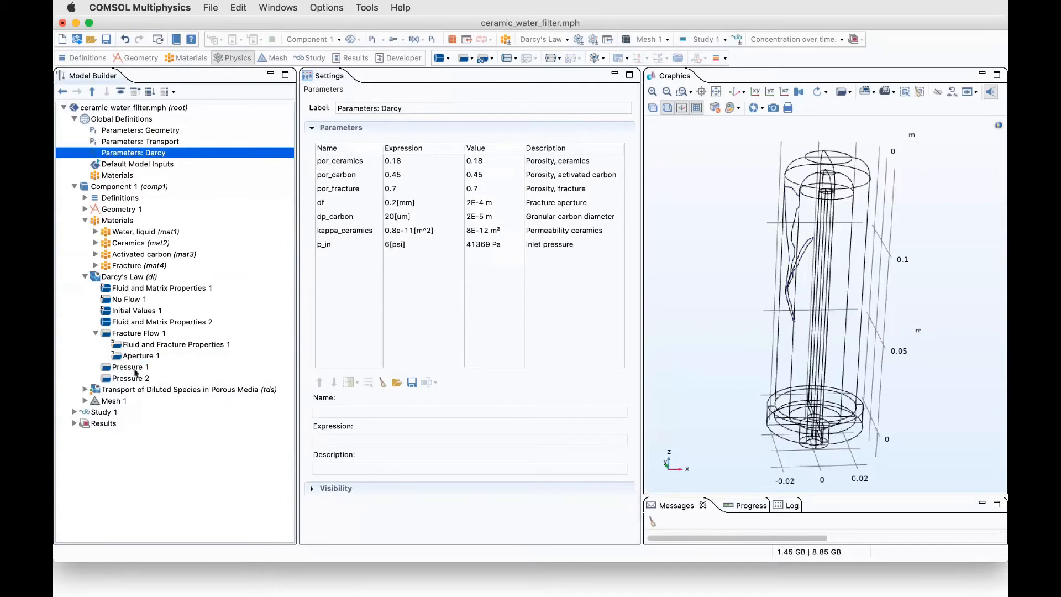
Inspect the Pressure 1 inlet and Pressure 2 outlet conditions with their boundaries from several angles, and restore the default 3D view
click(132, 368)
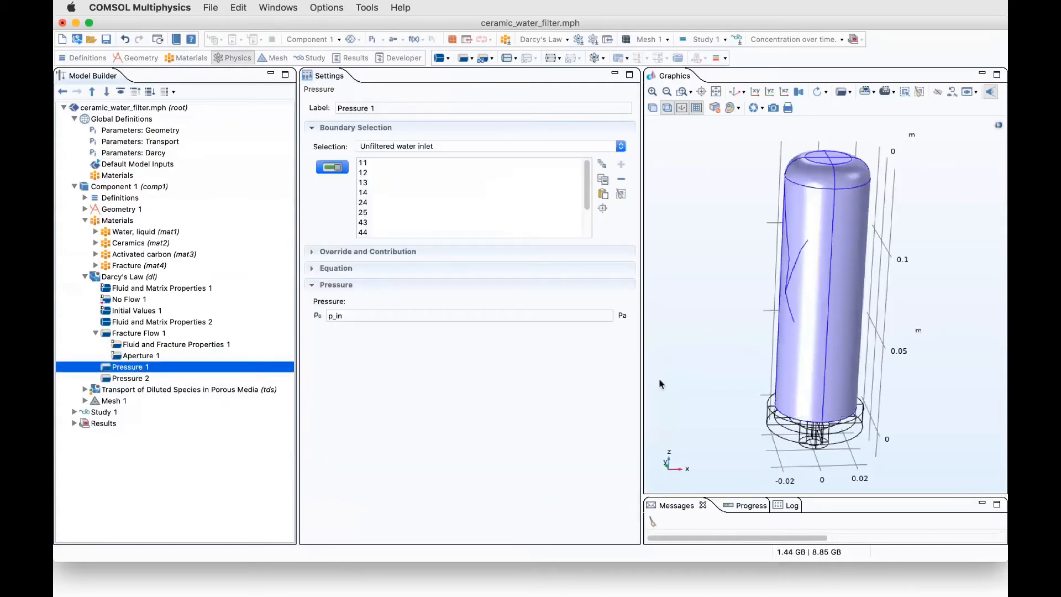
drag(661, 383, 472, 351)
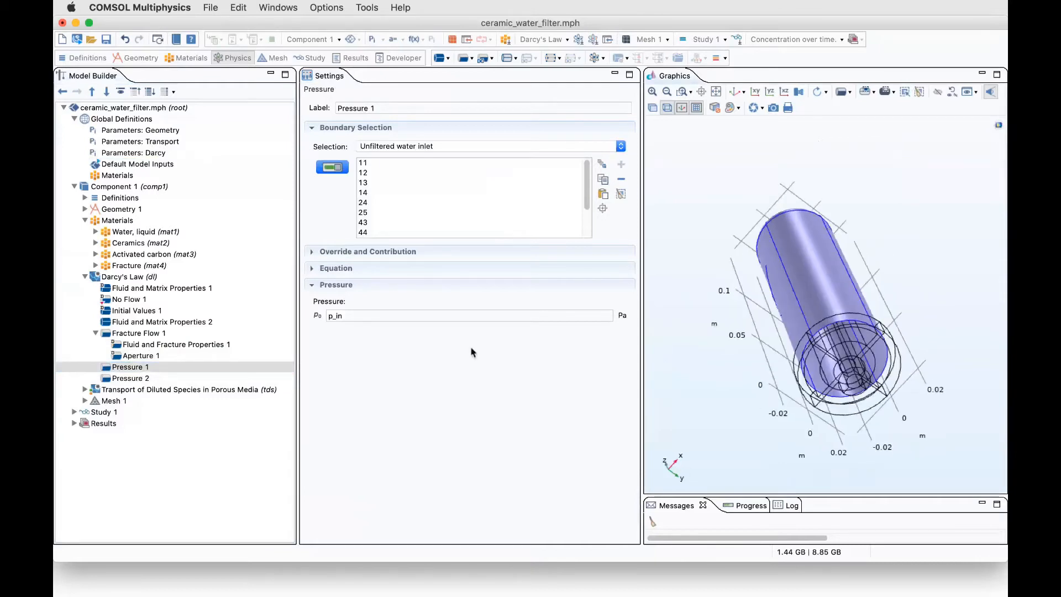
click(133, 378)
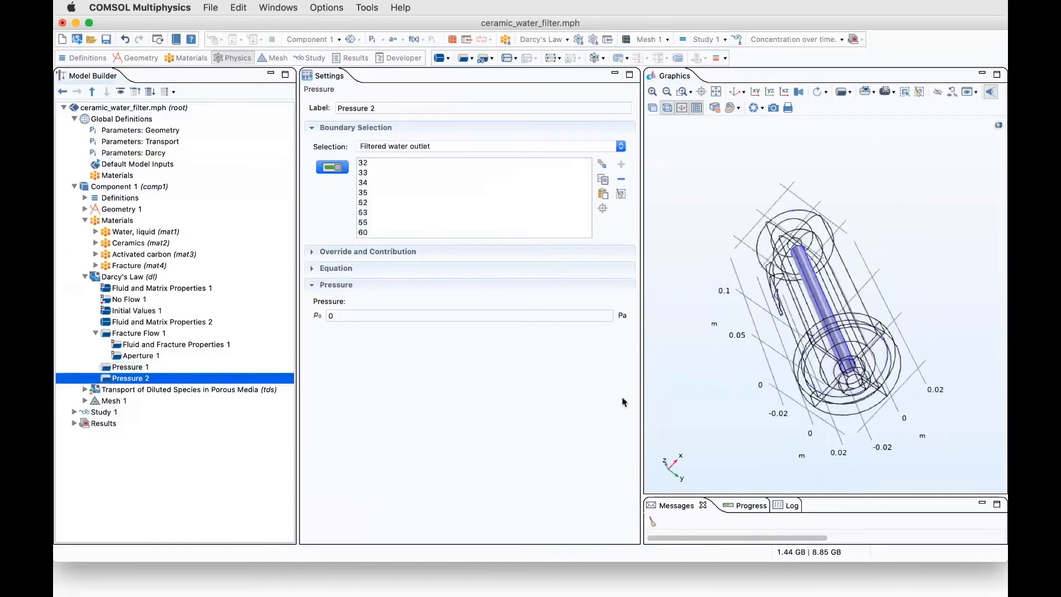
drag(685, 409, 724, 429)
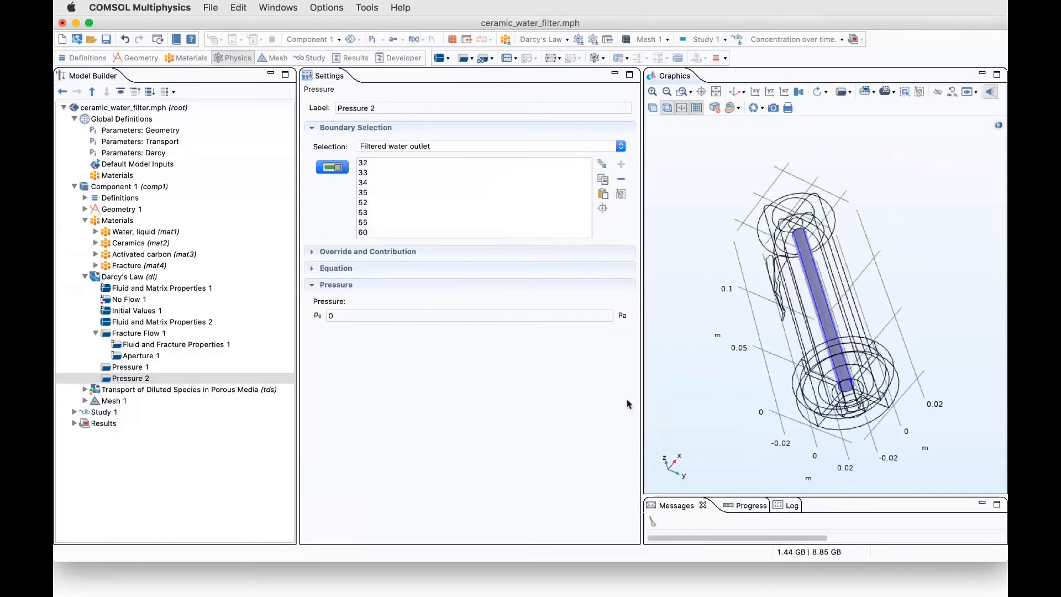
click(717, 92)
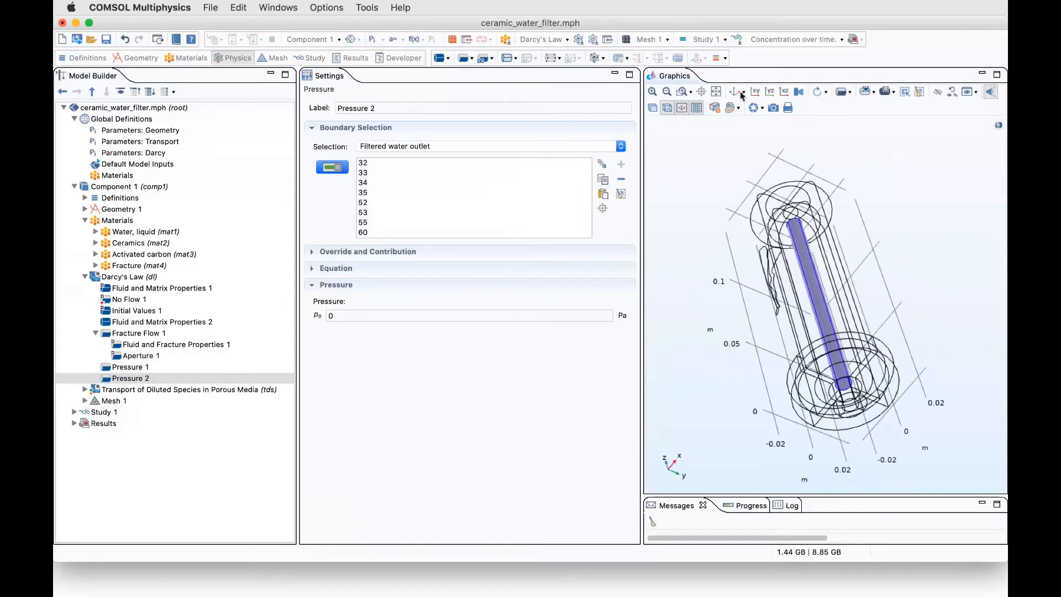
click(732, 90)
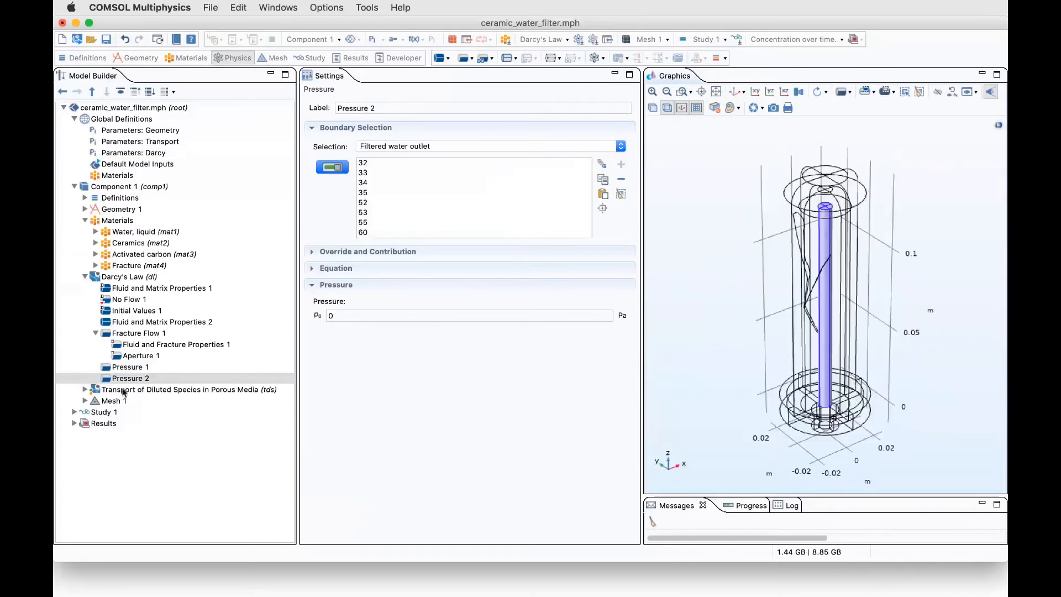
Examine the Transport of Diluted Species in Porous Media interface's transport mechanisms and its dependent concentration variables, including c_cl and c_chcl3
click(95, 334)
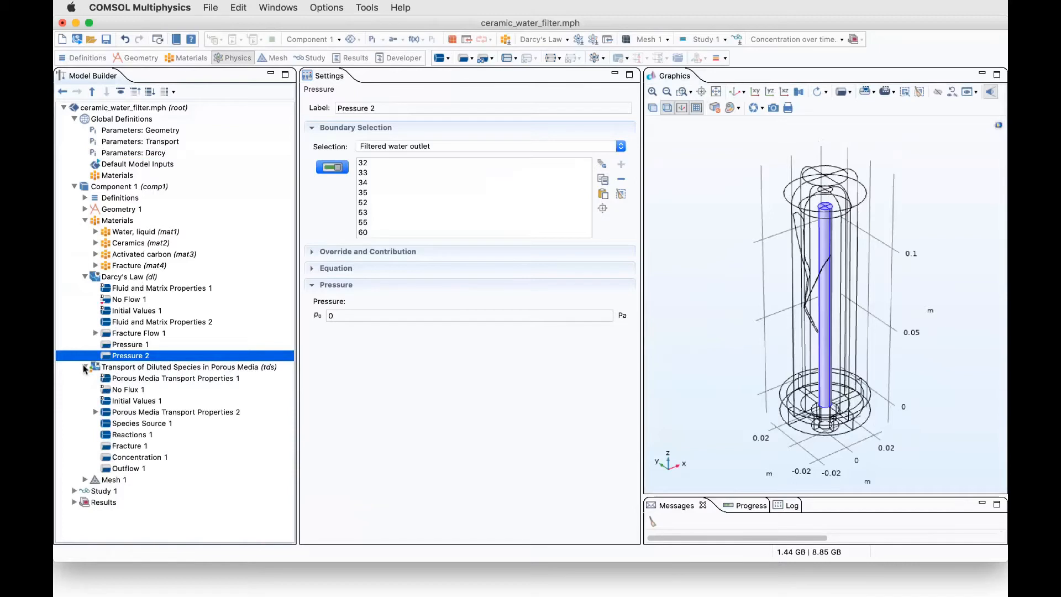
click(155, 370)
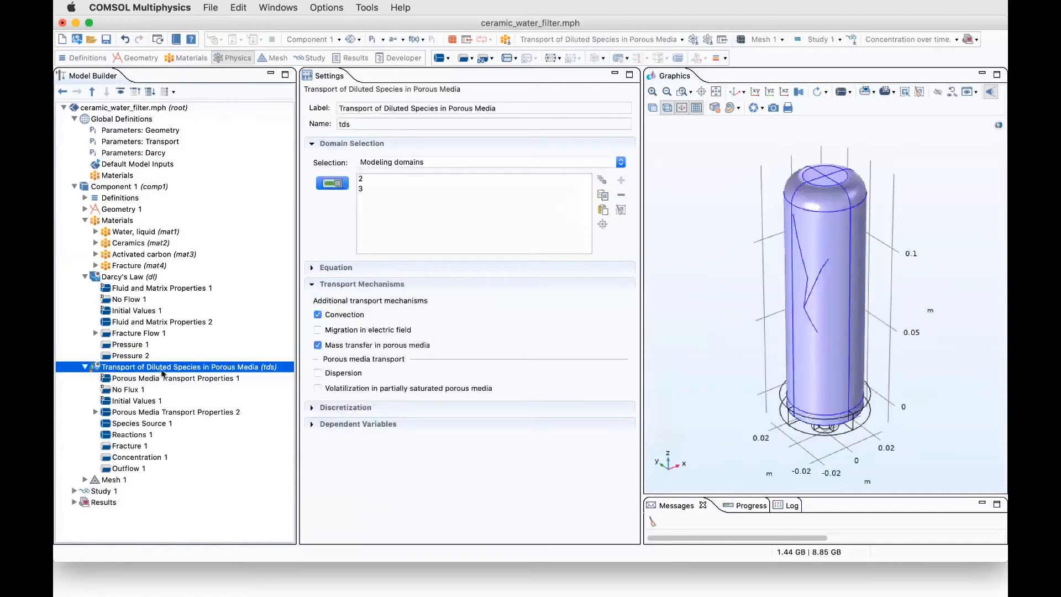
click(339, 430)
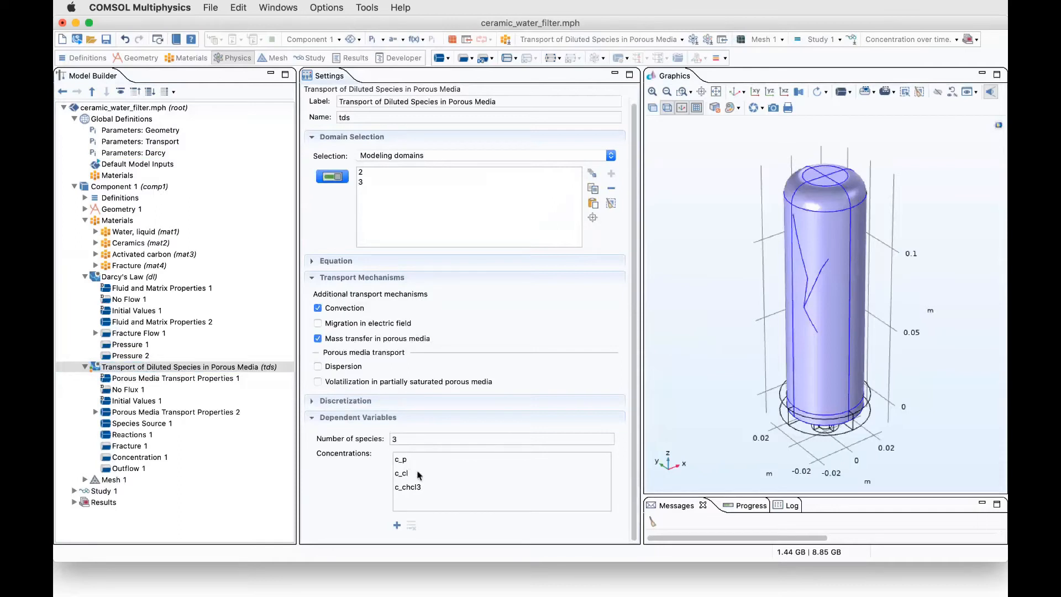
click(440, 476)
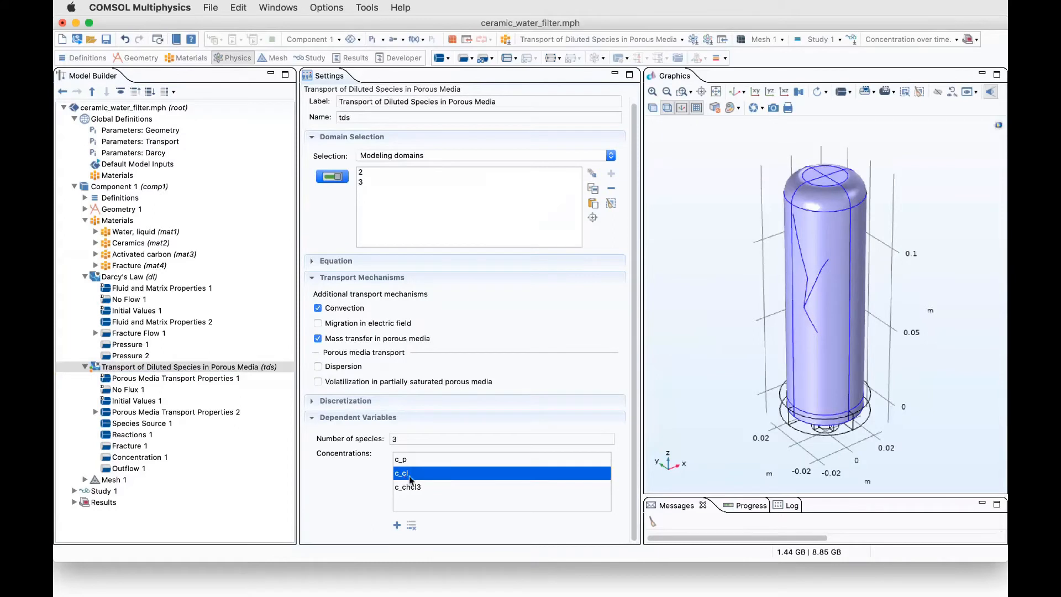
click(434, 487)
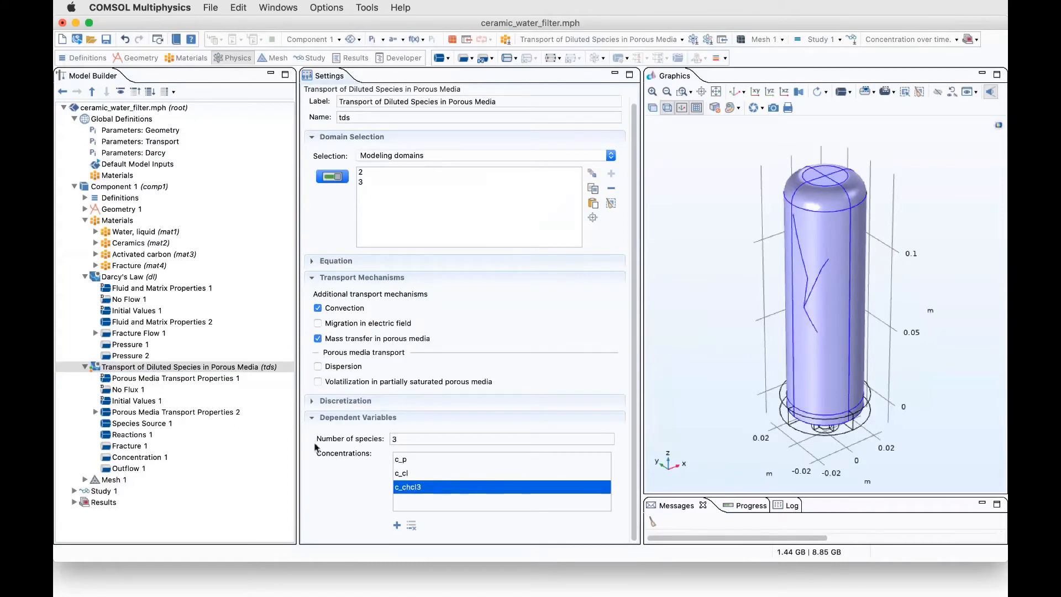
Review the convection and diffusion settings in Porous Media Transport Properties 1 and 2, and reveal the latter's adsorption subnode
click(172, 379)
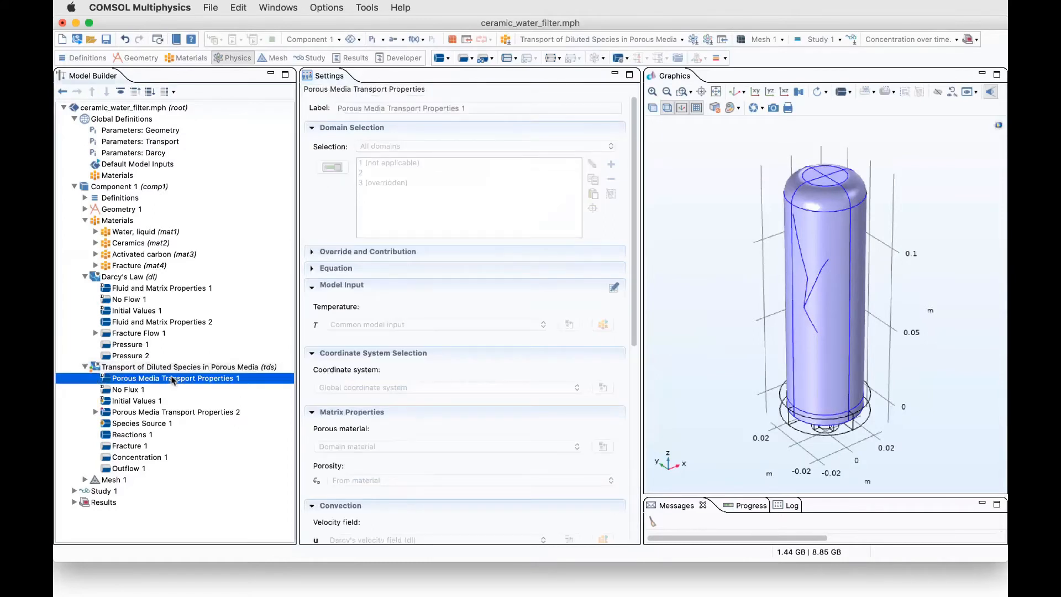
scroll(421, 360, down, 10)
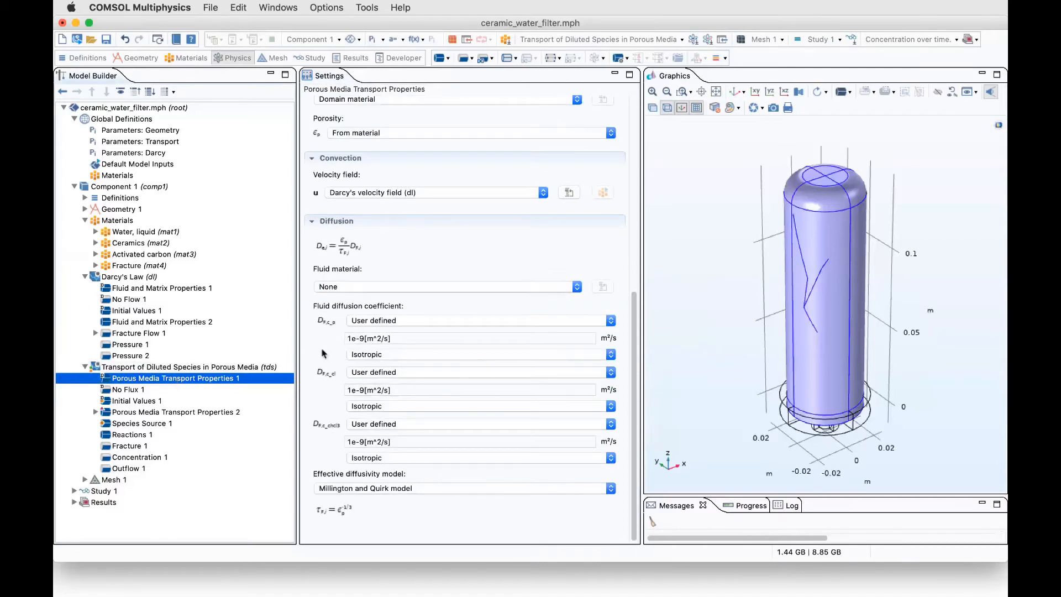
click(132, 411)
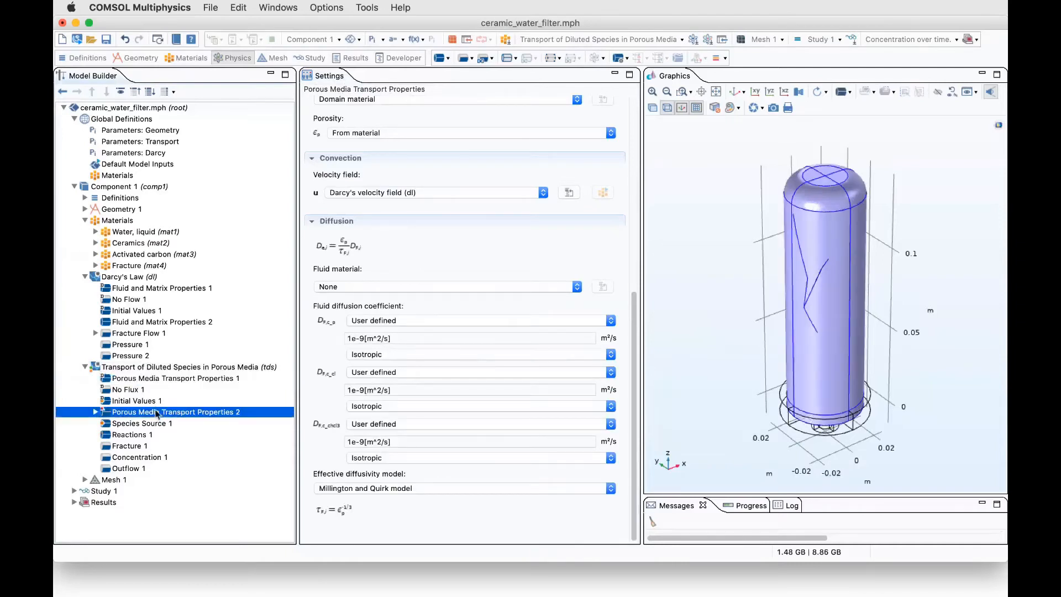
click(96, 412)
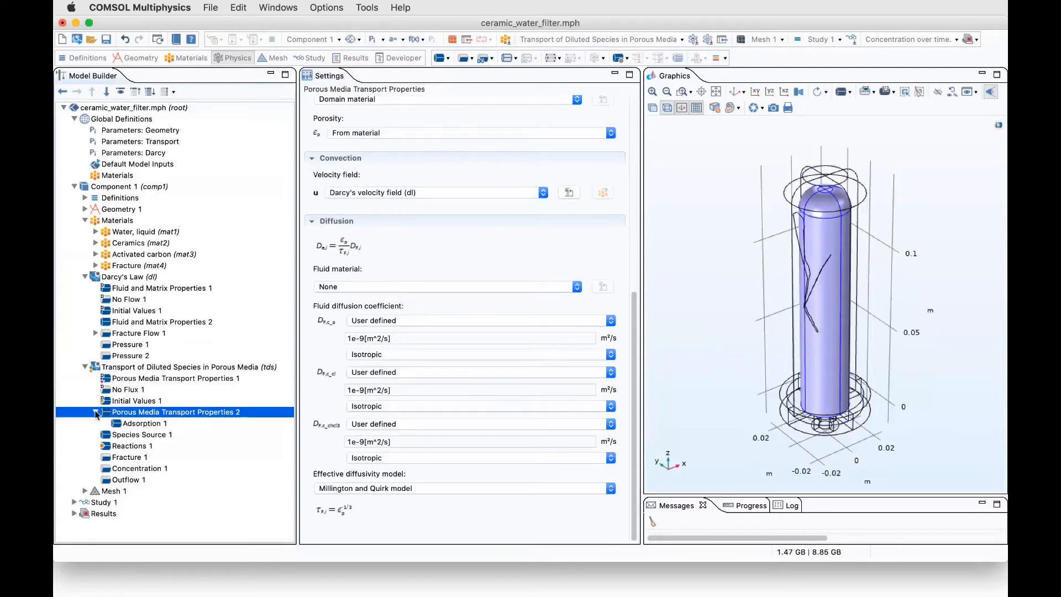
Examine Adsorption 1's species settings and the available adsorption isotherms, keeping Freundlich selected
click(138, 423)
click(142, 413)
click(146, 423)
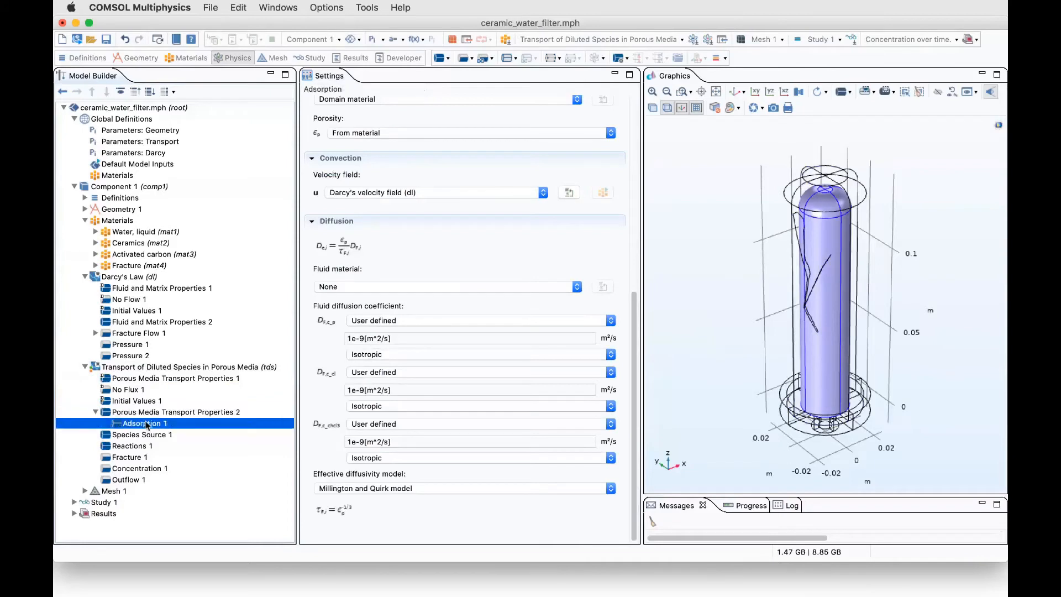
scroll(433, 442, down, 5)
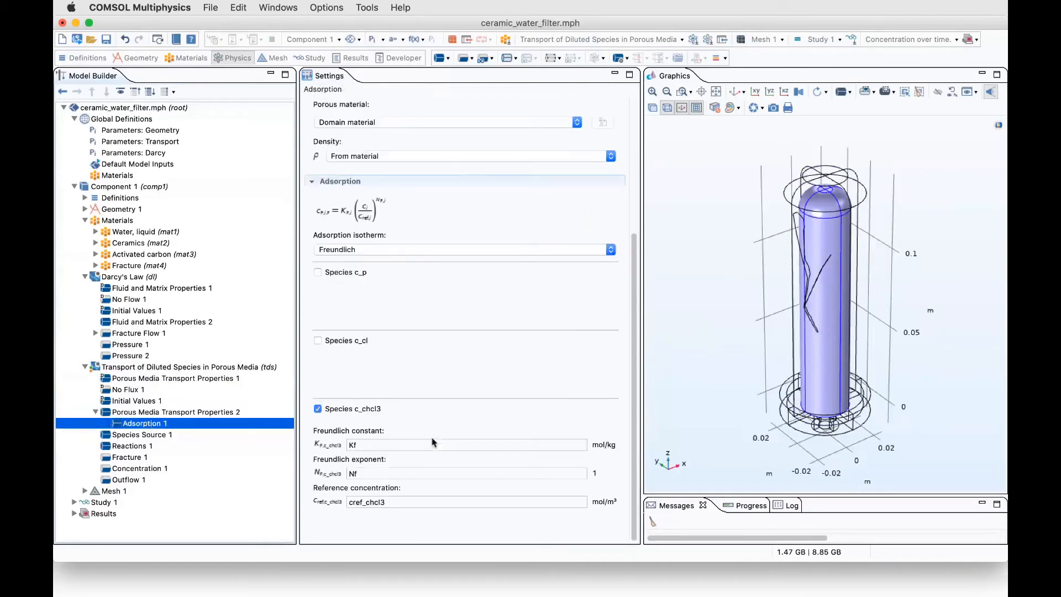
scroll(400, 431, up, 2)
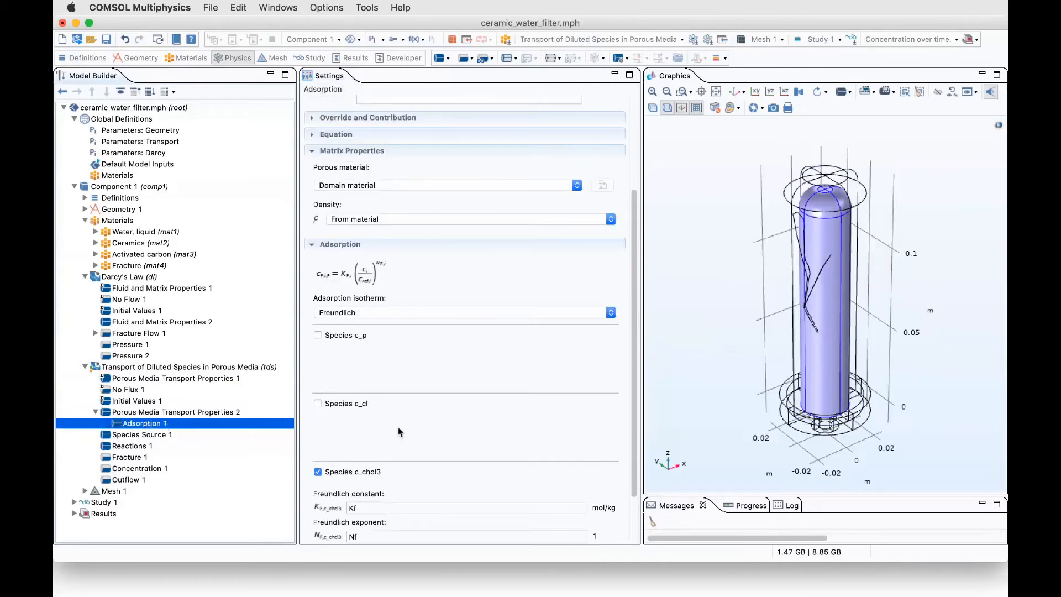
scroll(336, 424, down, 2)
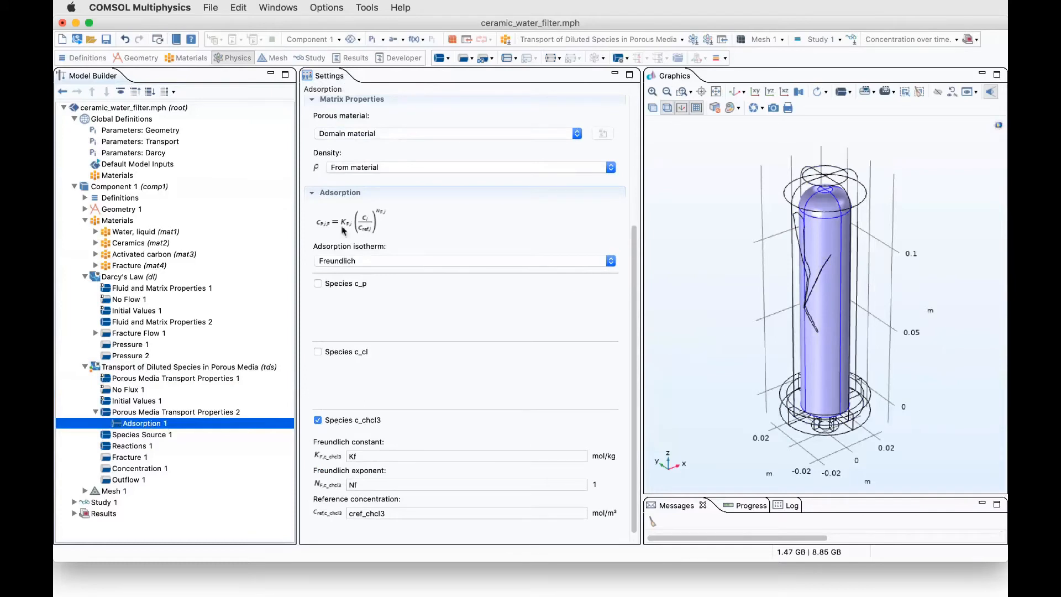
click(380, 258)
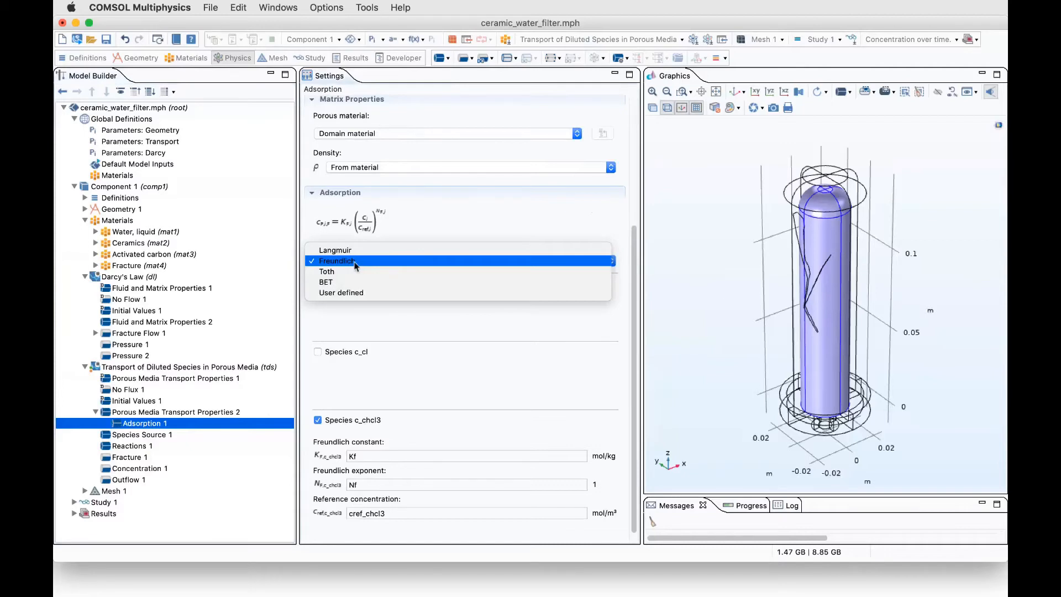
click(356, 262)
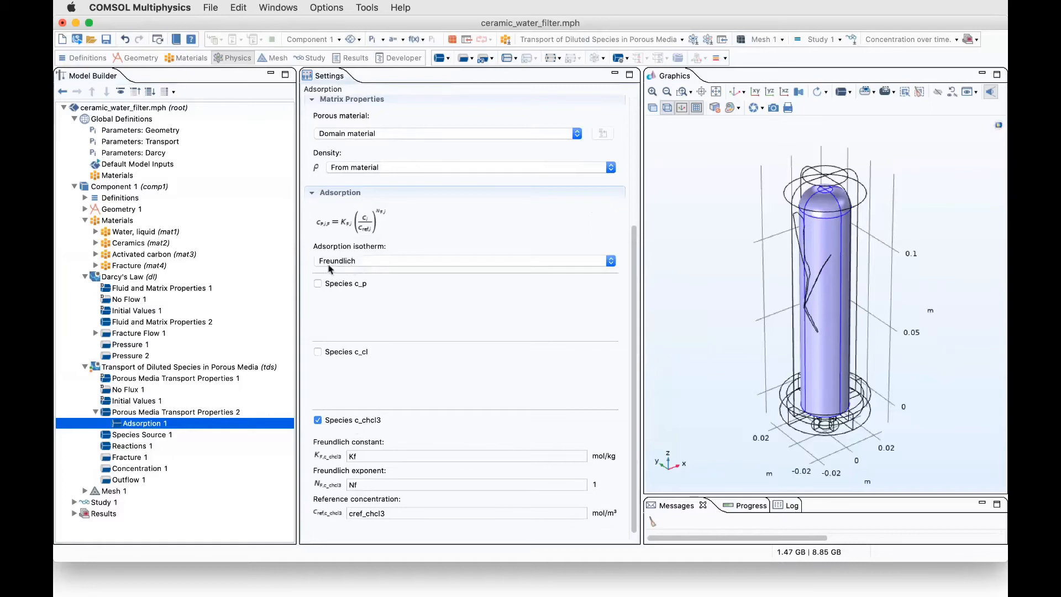
Check Adsorption 1's equation section and return to the Freundlich isotherm expression with its c_chcl3 constants
scroll(376, 274, up, 3)
scroll(376, 275, up, 3)
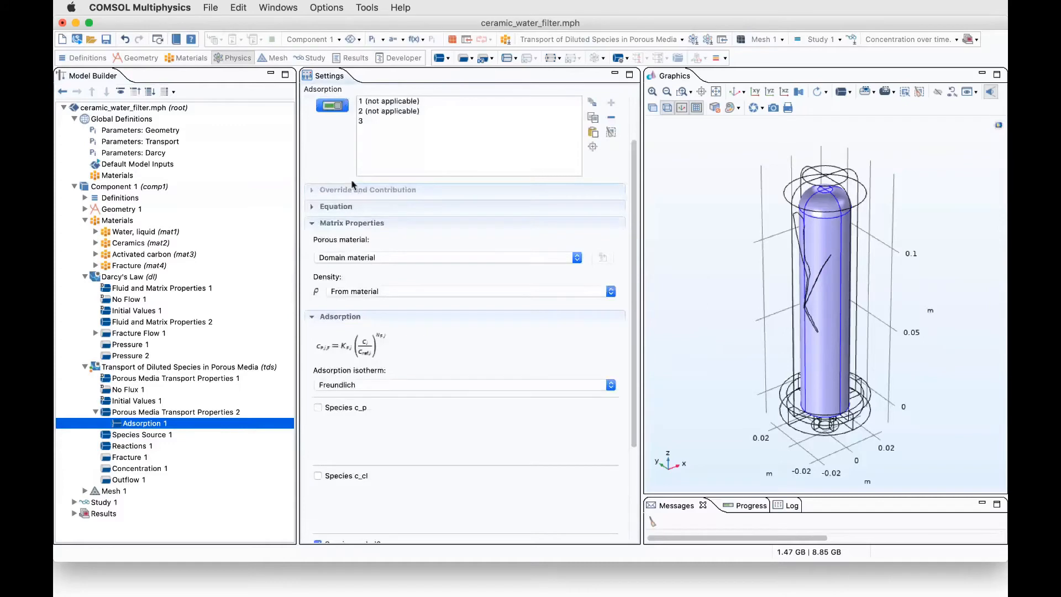
click(352, 208)
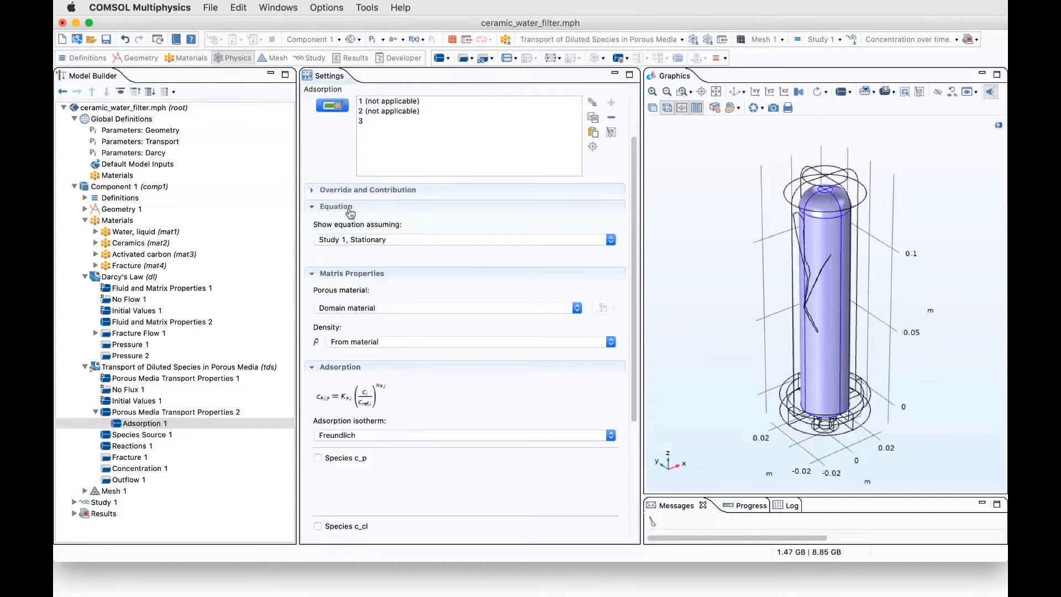
click(332, 204)
scroll(326, 201, down, 5)
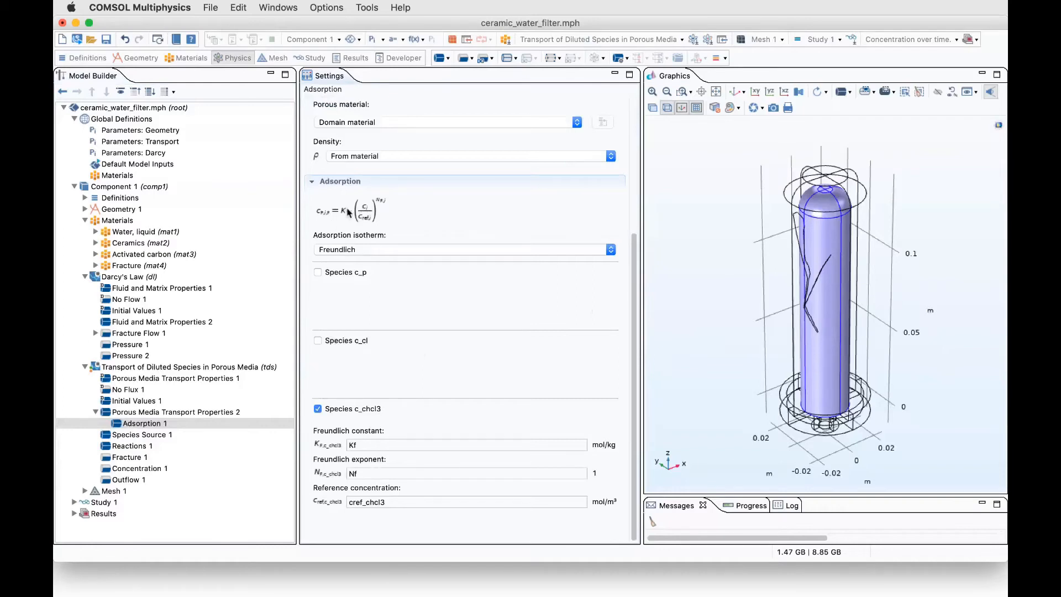
Review the species source in the ceramics domain and the reaction rates in the carbon domain
click(113, 412)
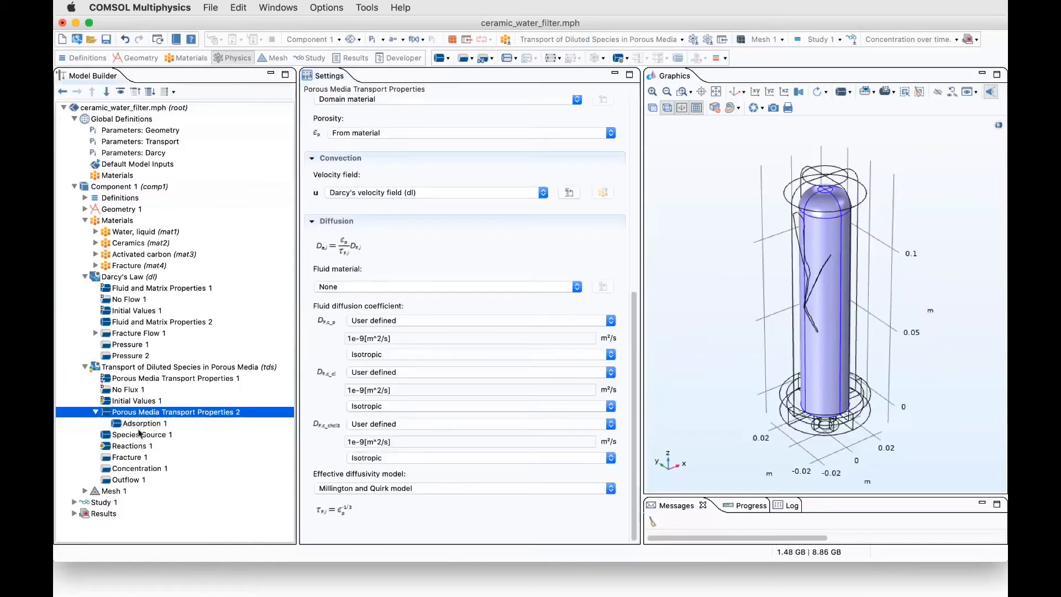
click(139, 434)
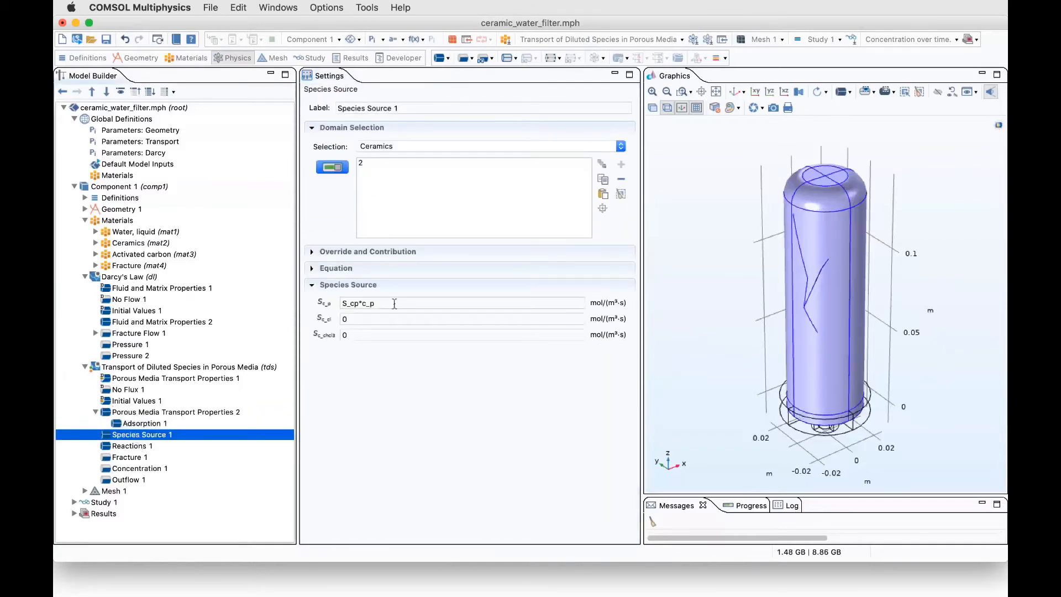
click(128, 447)
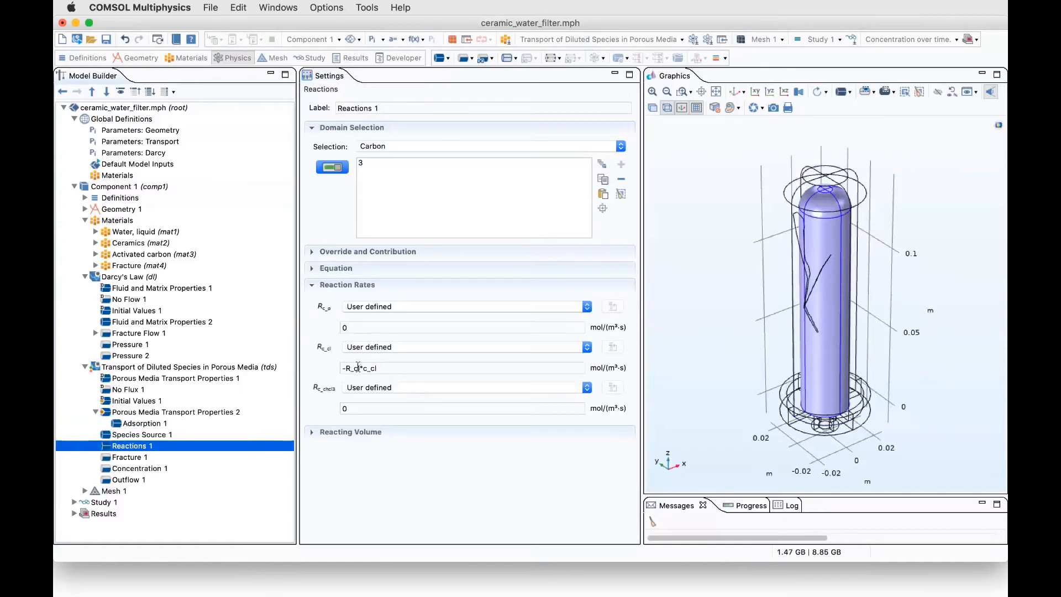
Review the transport interface's Fracture 1 convection and diffusion settings and the Concentration 1 inlet values
click(113, 461)
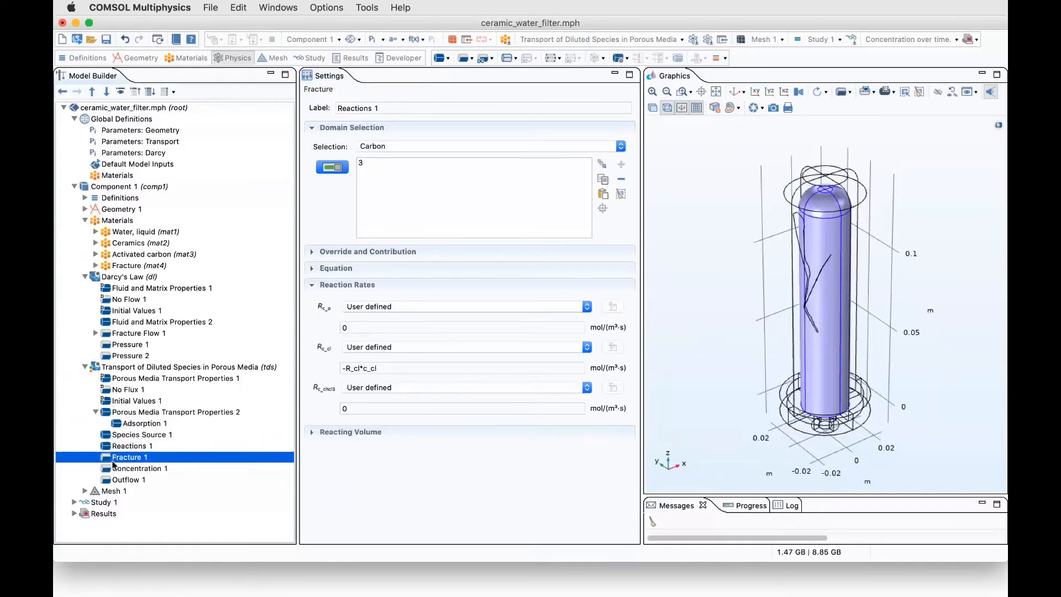
scroll(367, 416, down, 10)
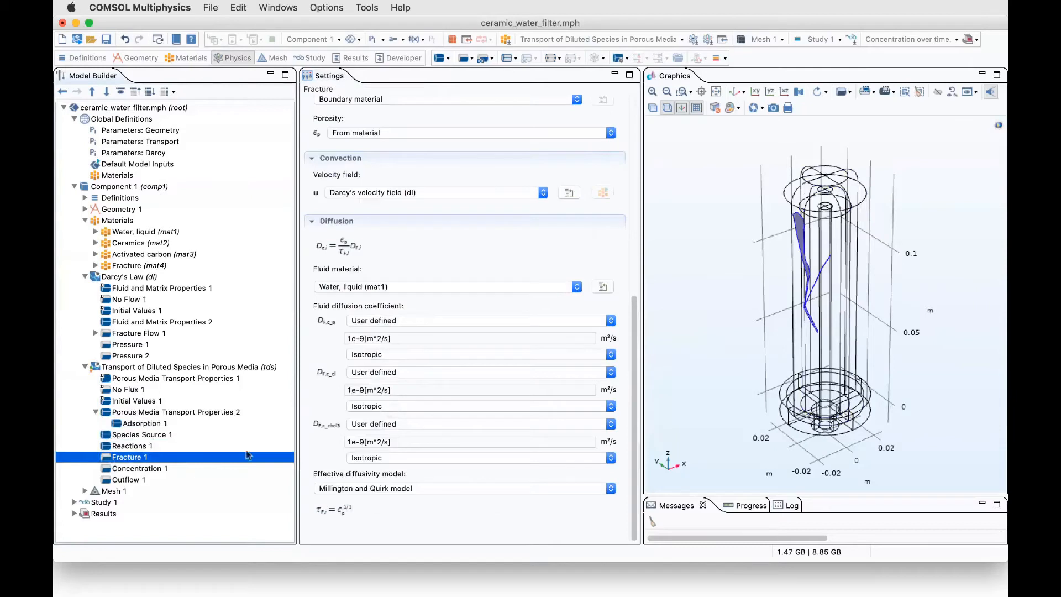
click(142, 468)
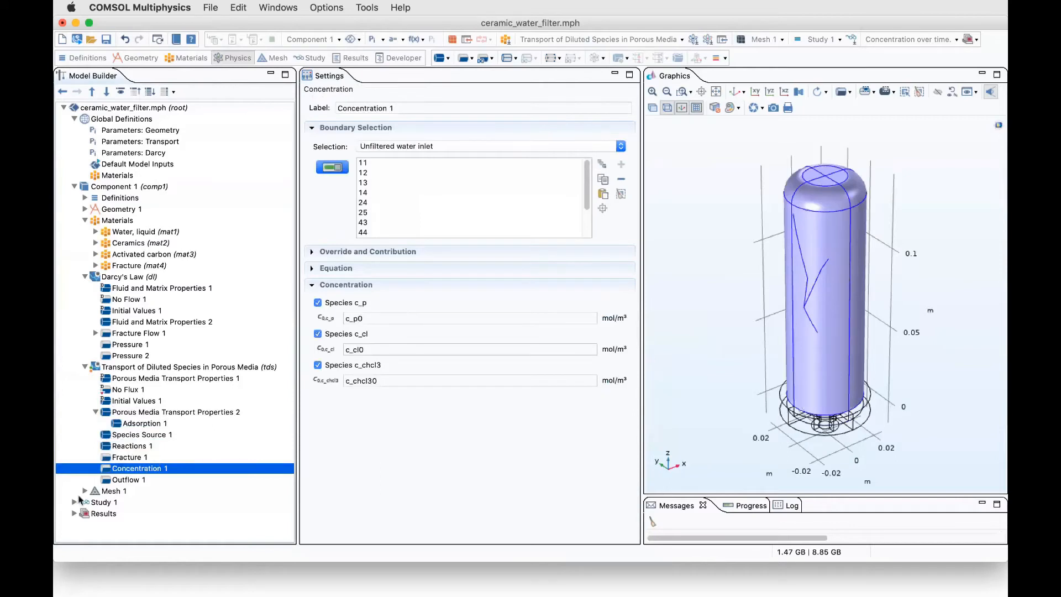
Review the Mesh 1 sequence, including its Free Tetrahedral 2 node and the user-controlled mesh setting
click(85, 491)
click(111, 491)
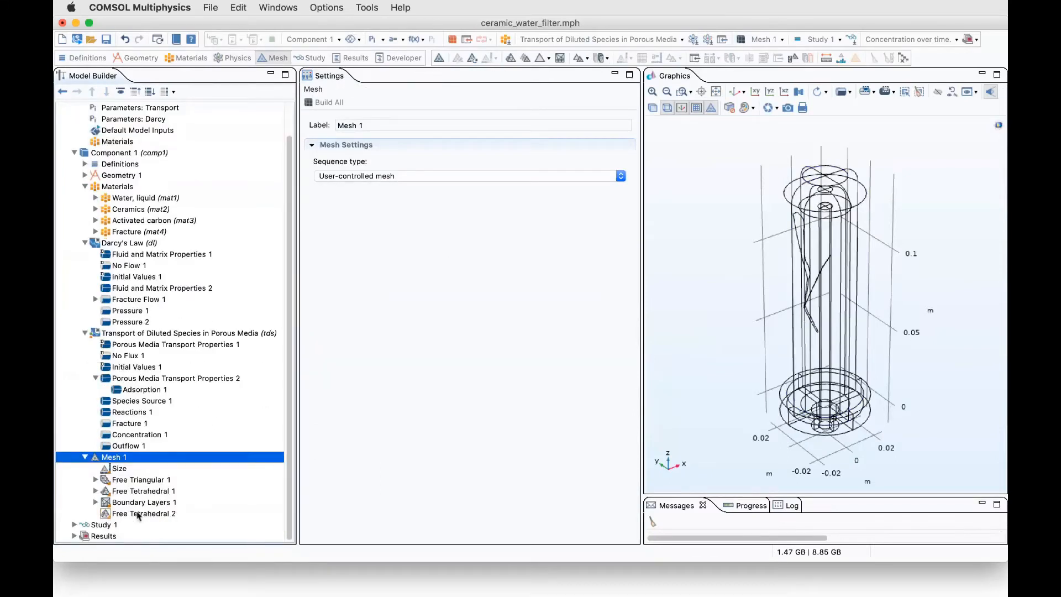
click(138, 512)
click(109, 458)
Display the Particle concentration plot from the results in a widened graphics area and view the cutaway filter from its side
click(72, 537)
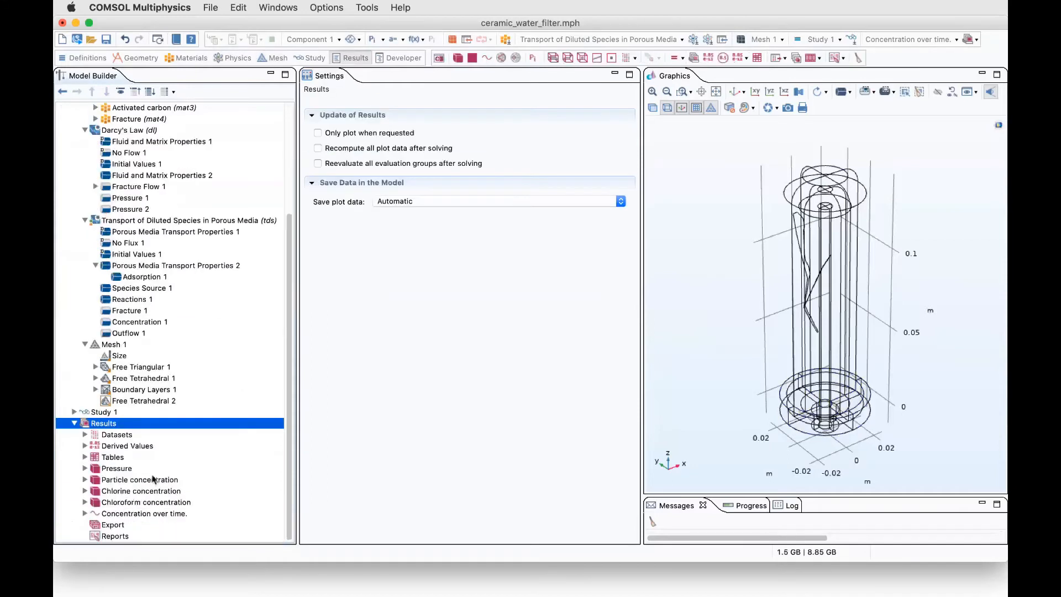
click(158, 481)
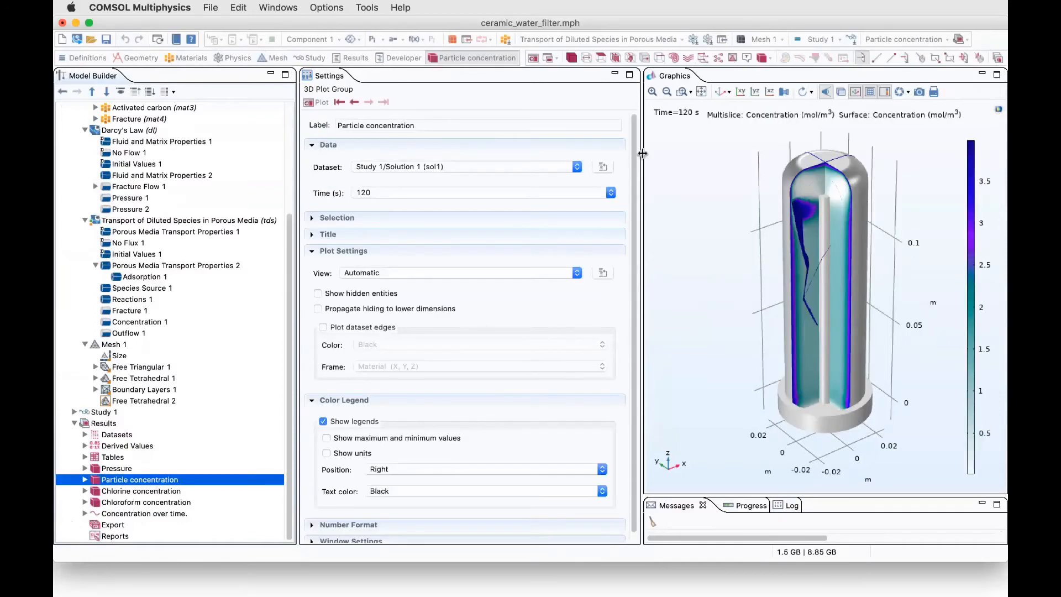
drag(642, 157, 589, 159)
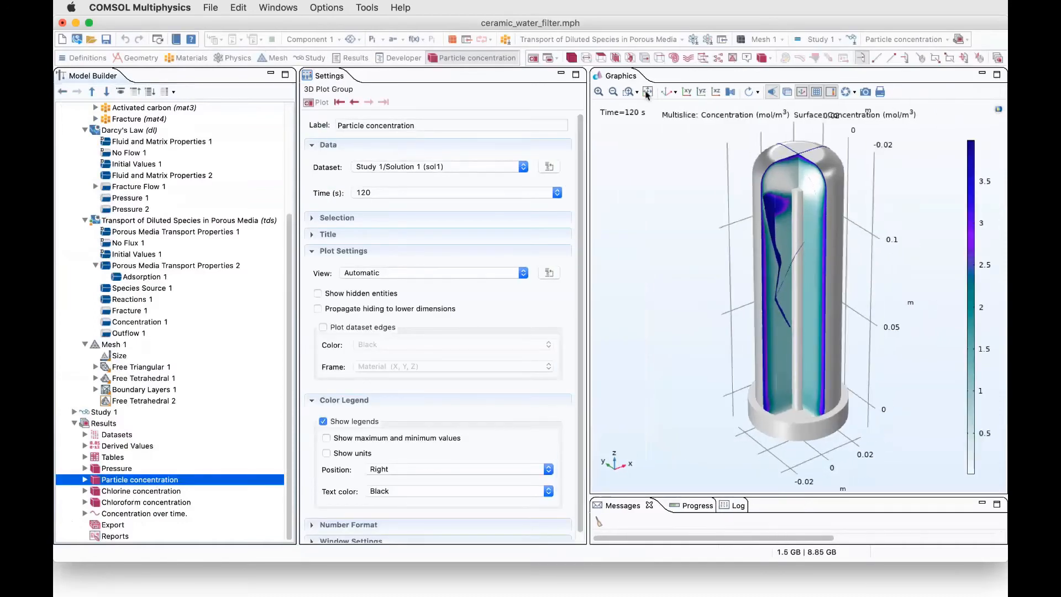
drag(684, 226, 673, 197)
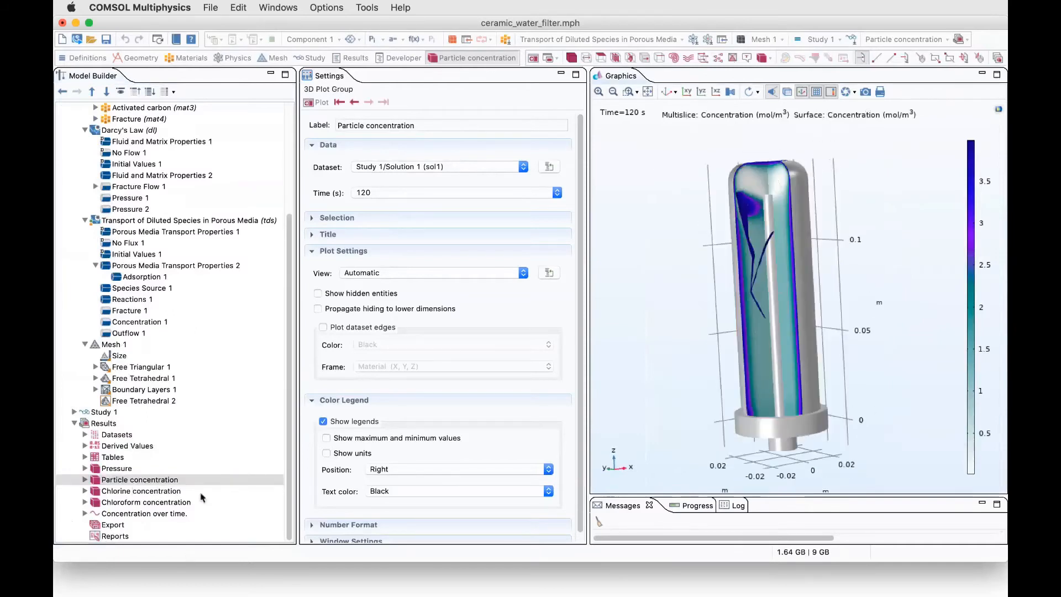
Display the Pressure plot with Darcy's velocity arrows, tilt the filter and fit it to the view
click(118, 470)
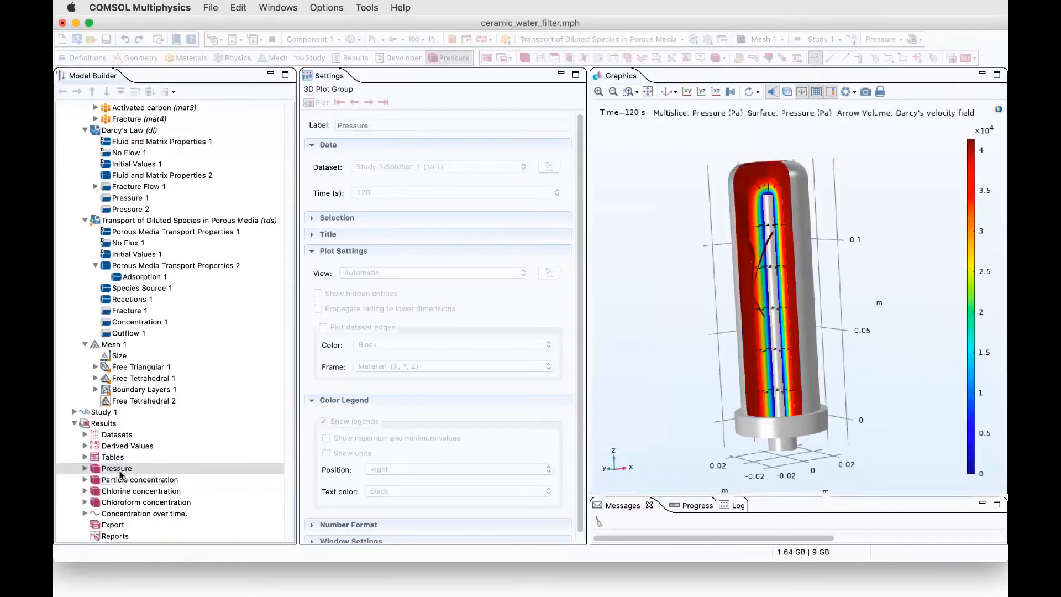
drag(708, 337, 721, 314)
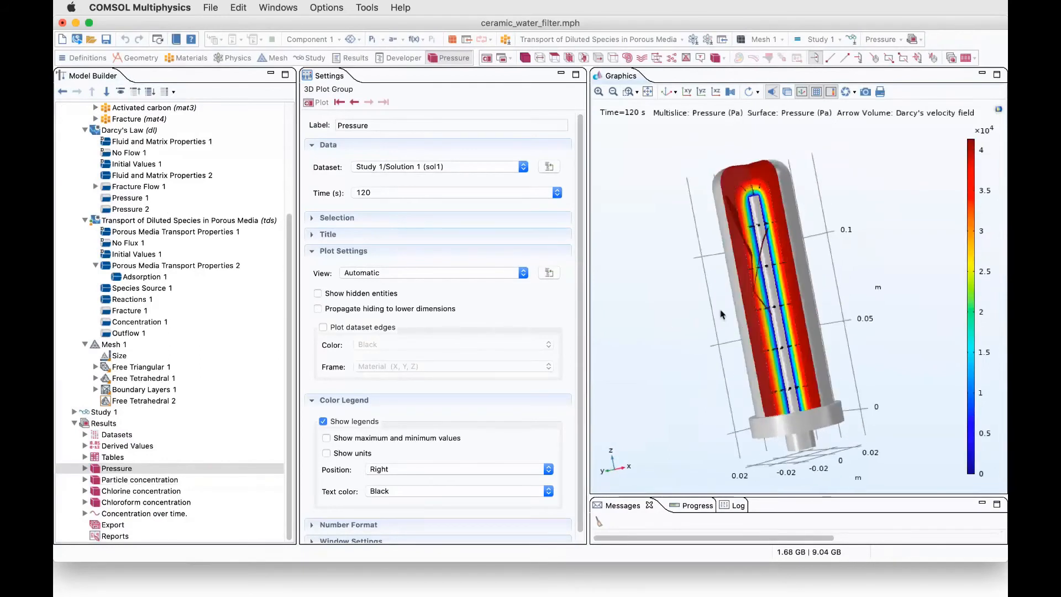
click(647, 92)
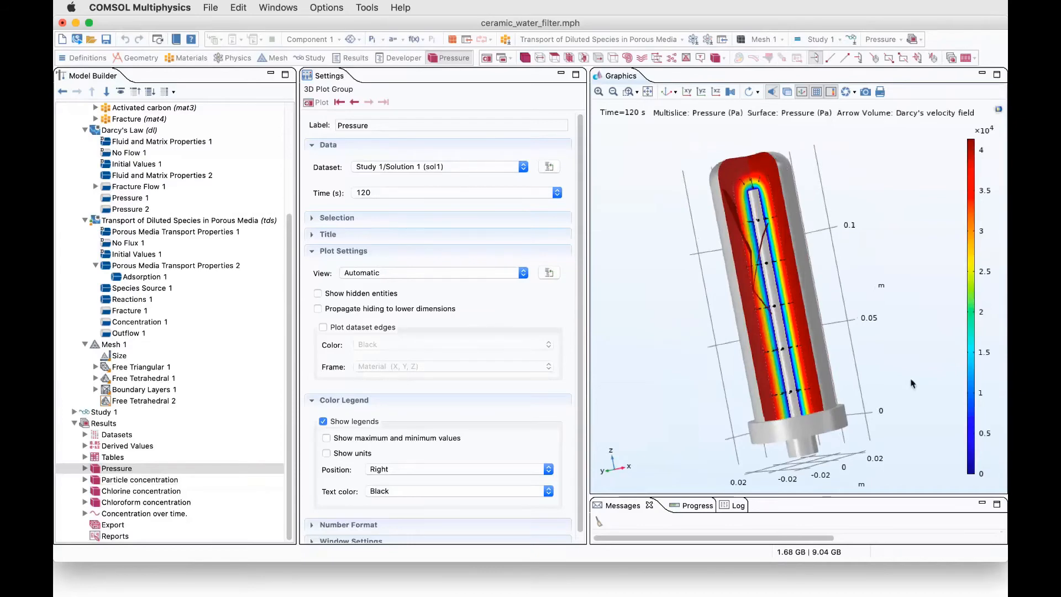
Compare the Particle concentration and Chlorine concentration plots, examining the filter's cut surfaces from different angles
click(160, 482)
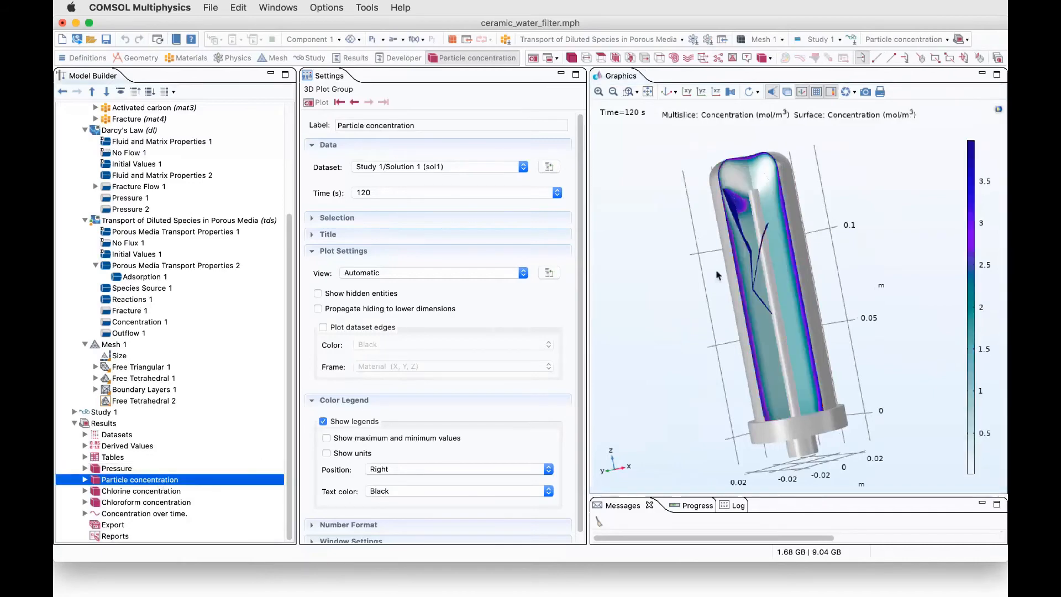
drag(833, 412, 768, 415)
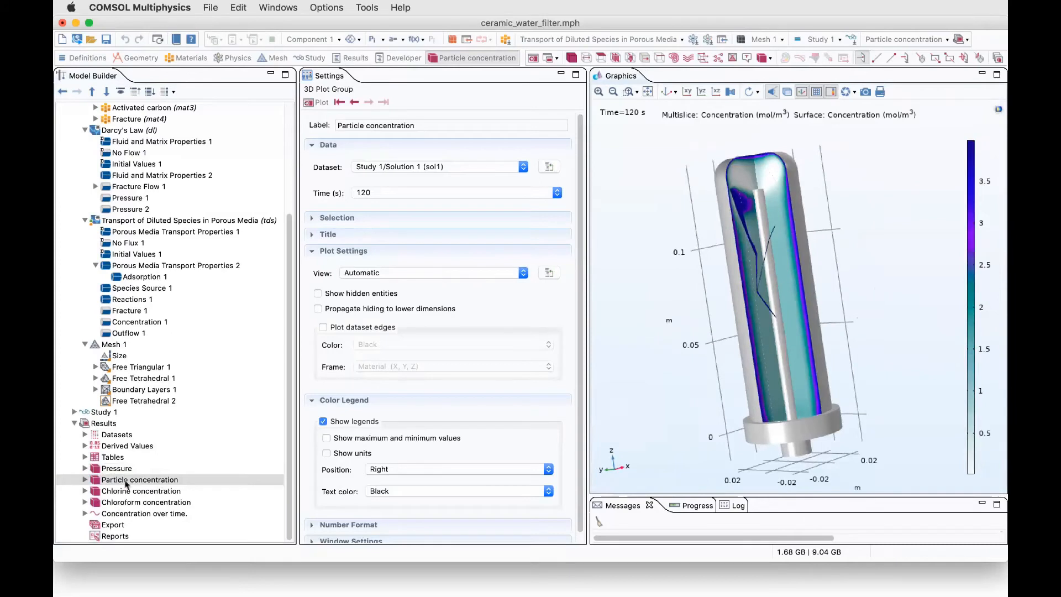
click(123, 491)
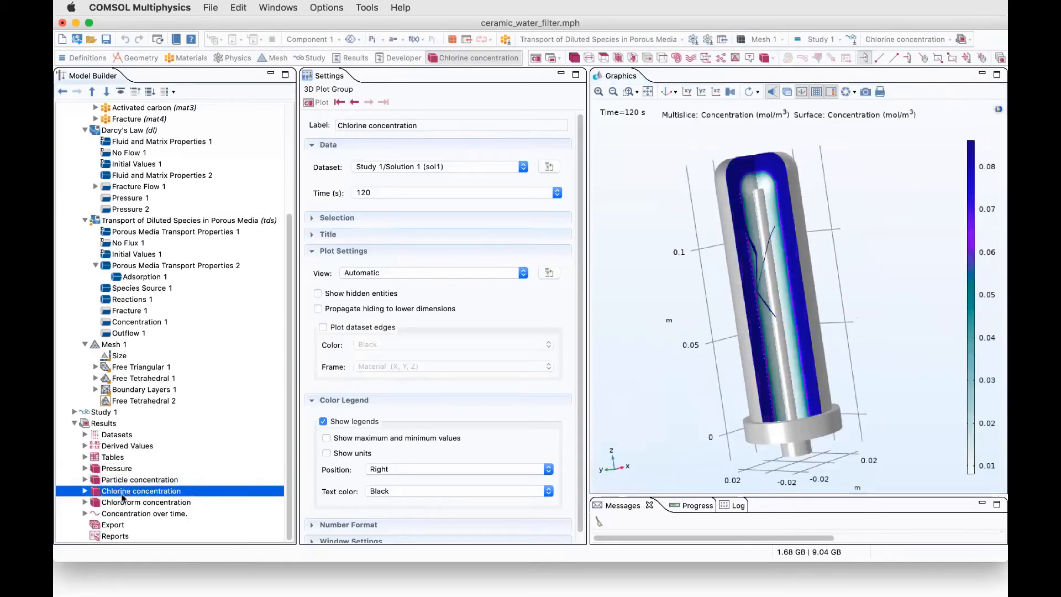
drag(660, 391, 806, 331)
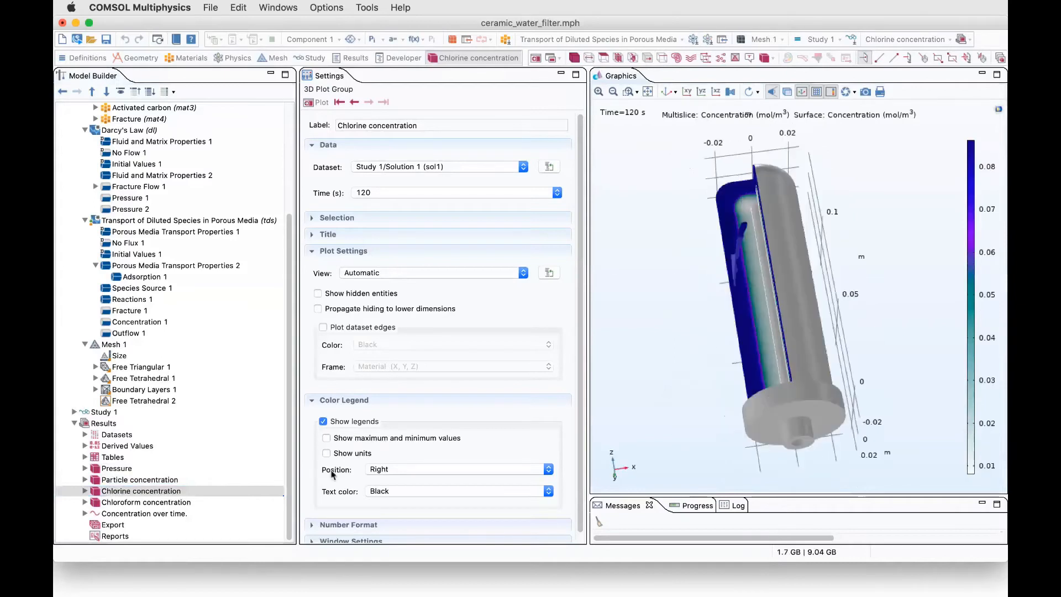
Display the Chloroform concentration plot at its first time, 0 s, and step forward through the solution times
click(156, 504)
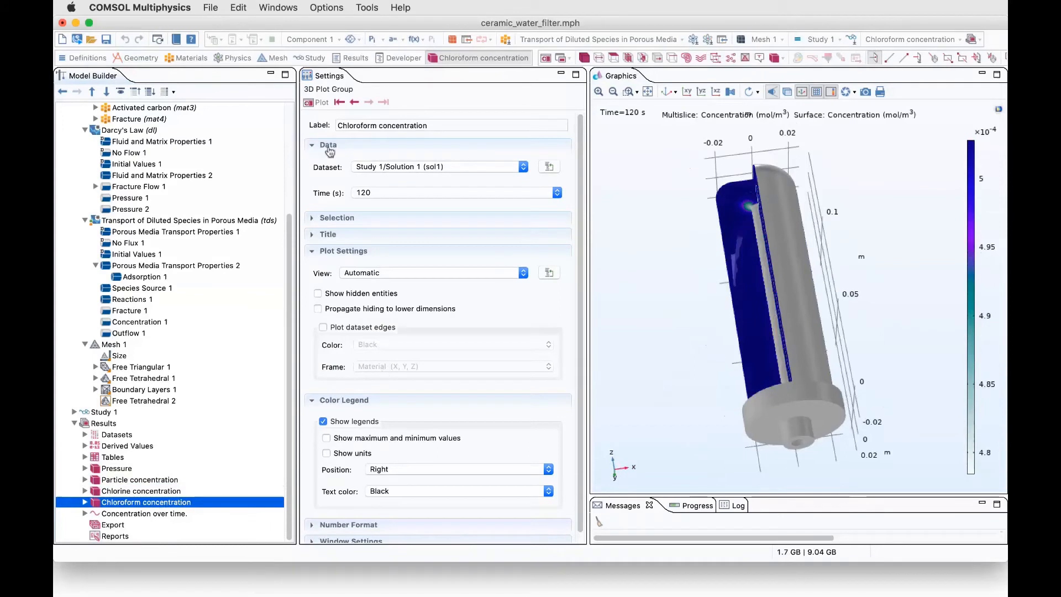
click(337, 101)
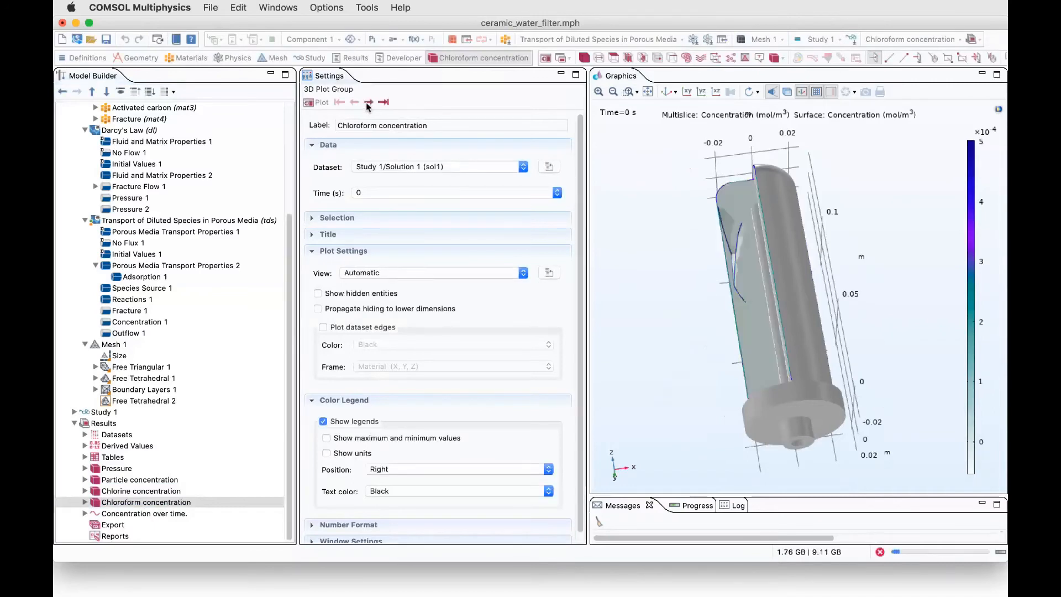
click(382, 104)
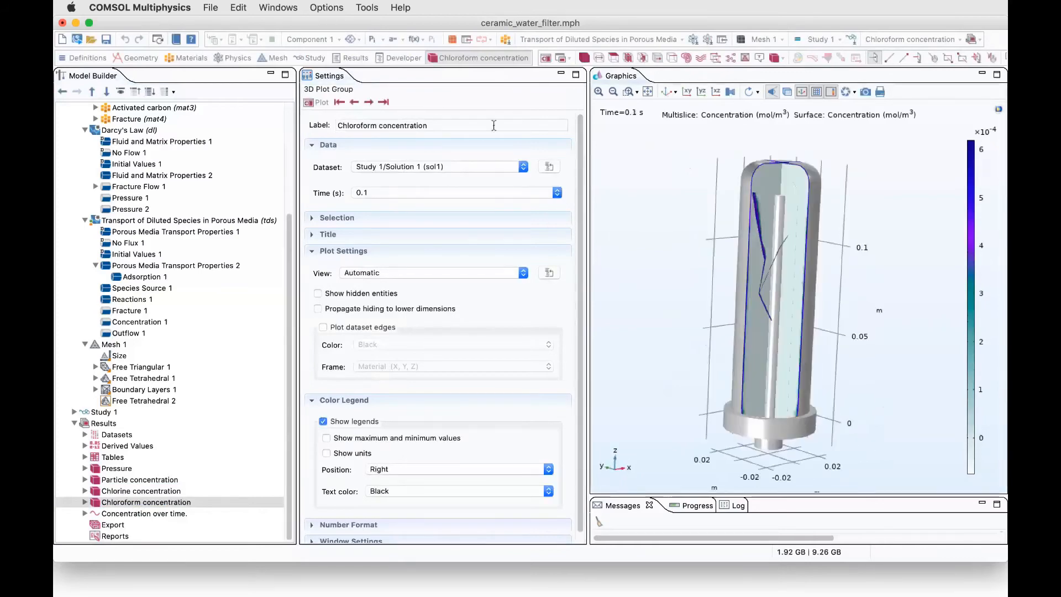
click(369, 104)
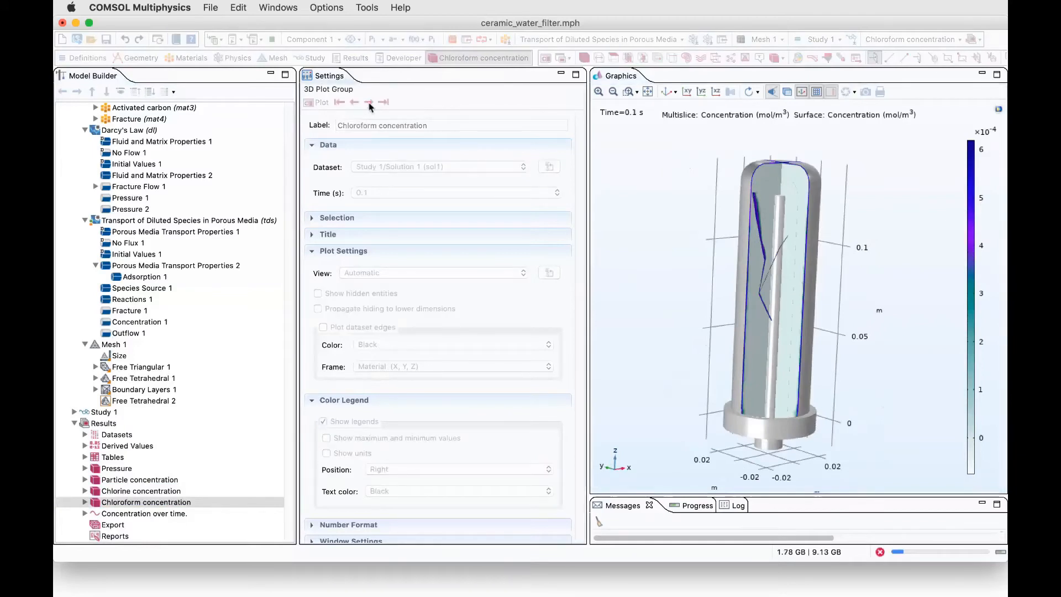
Display the Concentration over time graph for particle, chlorine and chloroform in a wider graphics area
click(149, 512)
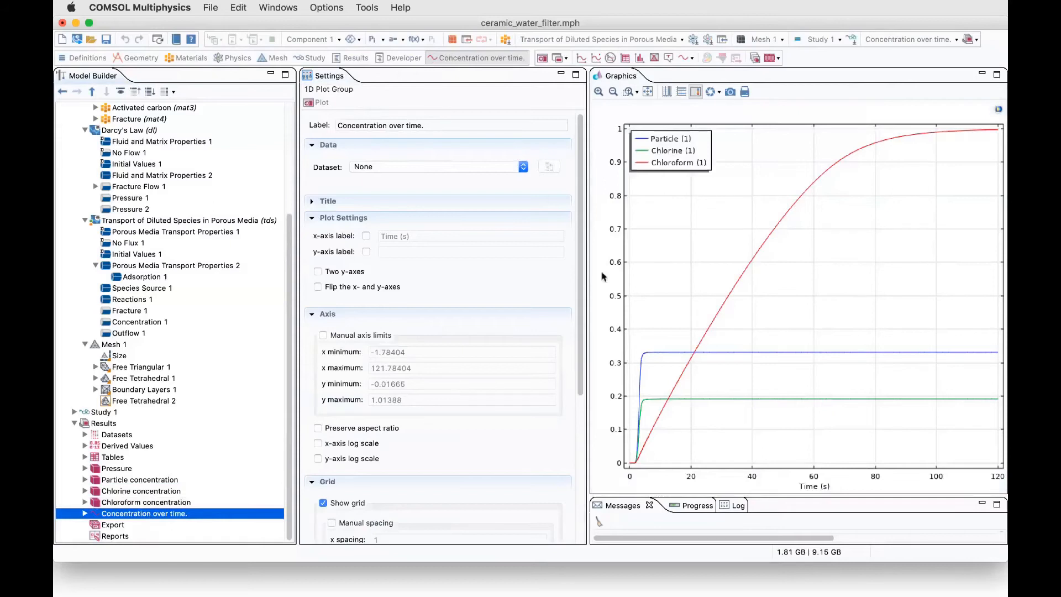
drag(587, 271, 530, 270)
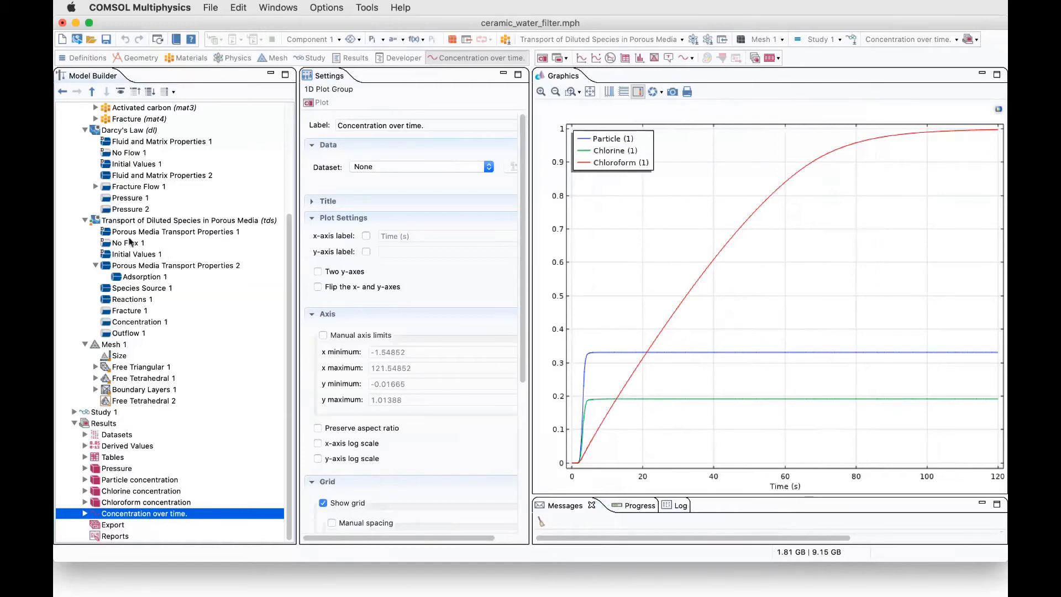
Revisit the main settings of the Transport of Diluted Species in Porous Media and Darcy's Law interfaces
click(130, 209)
click(131, 221)
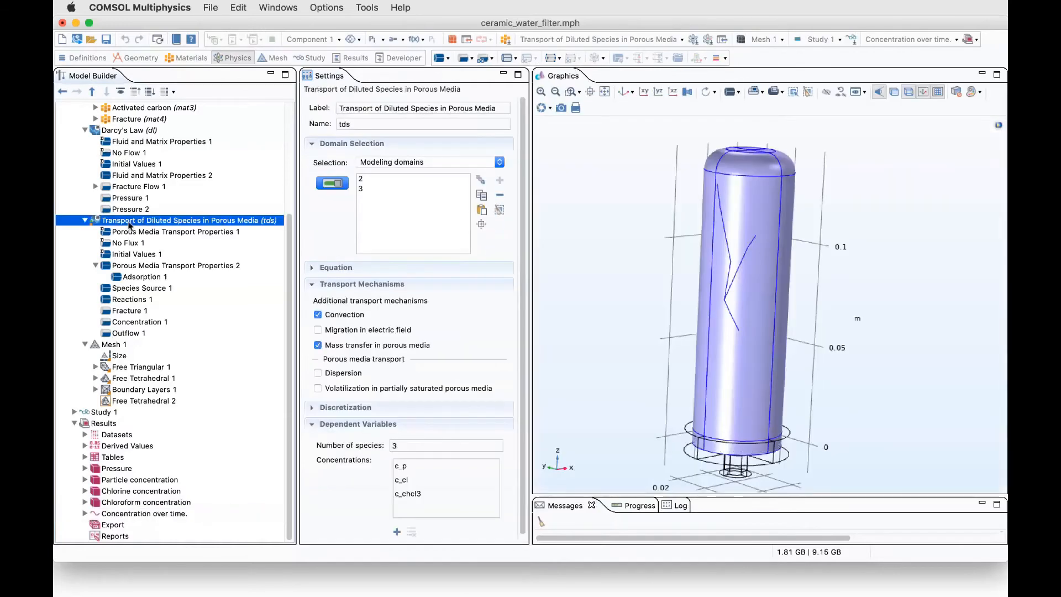
click(125, 131)
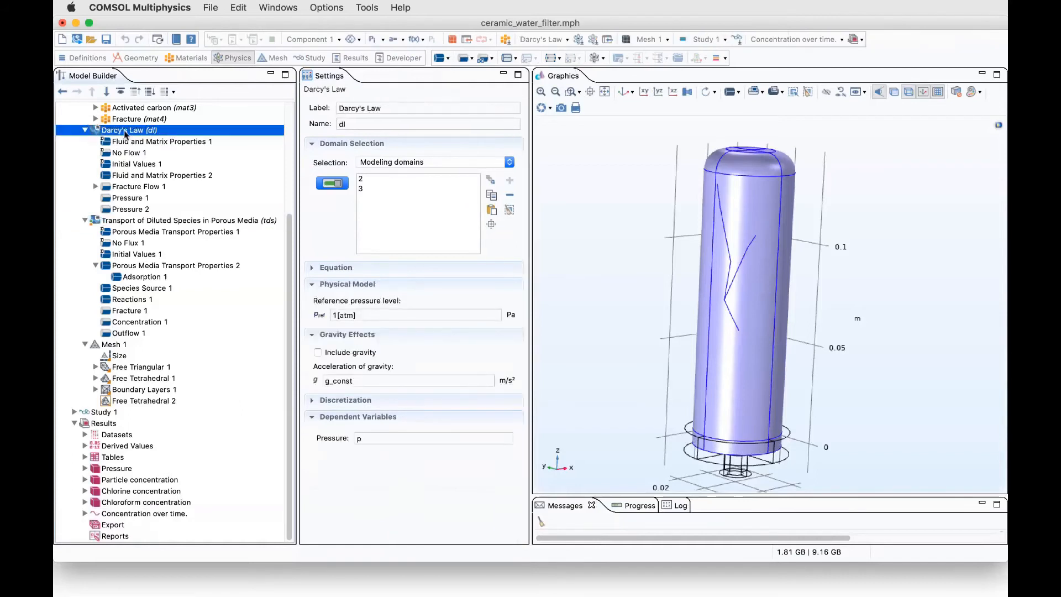
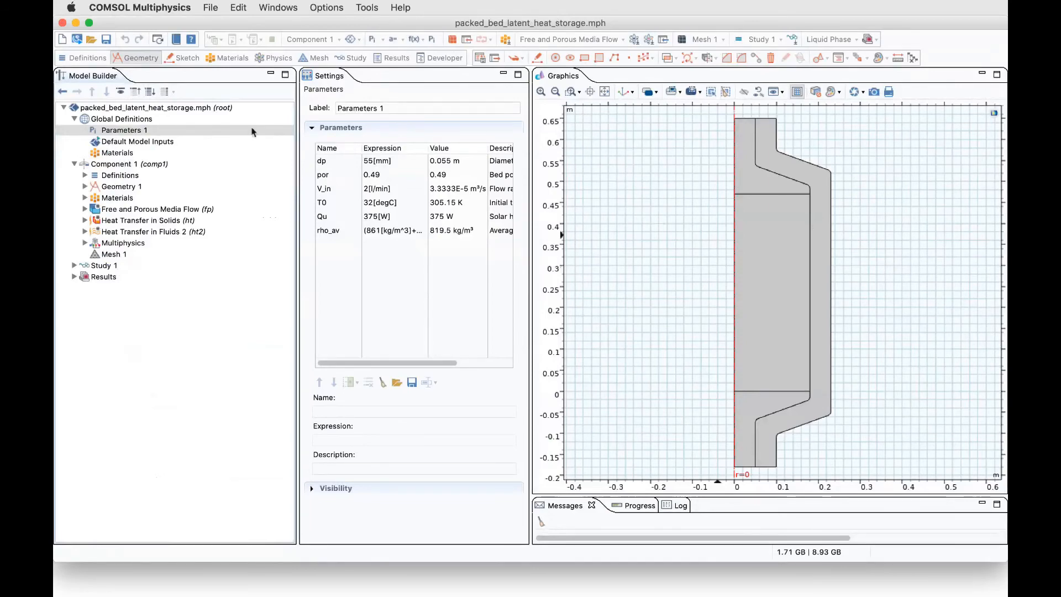
Review the packed bed model's water, solid paraffin, liquid paraffin and glass wool materials and their domain assignments
click(85, 197)
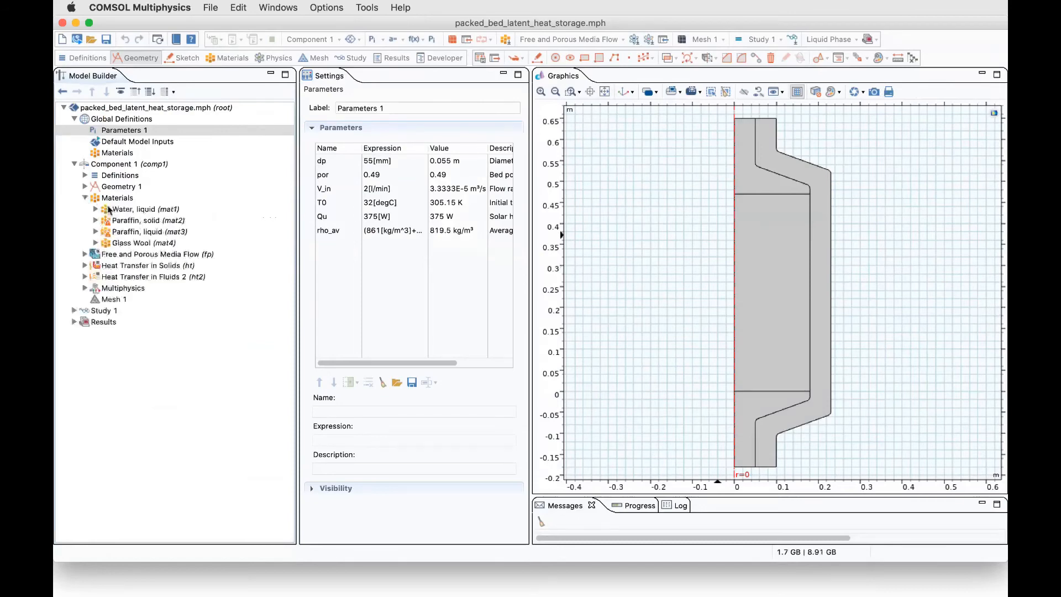
click(109, 209)
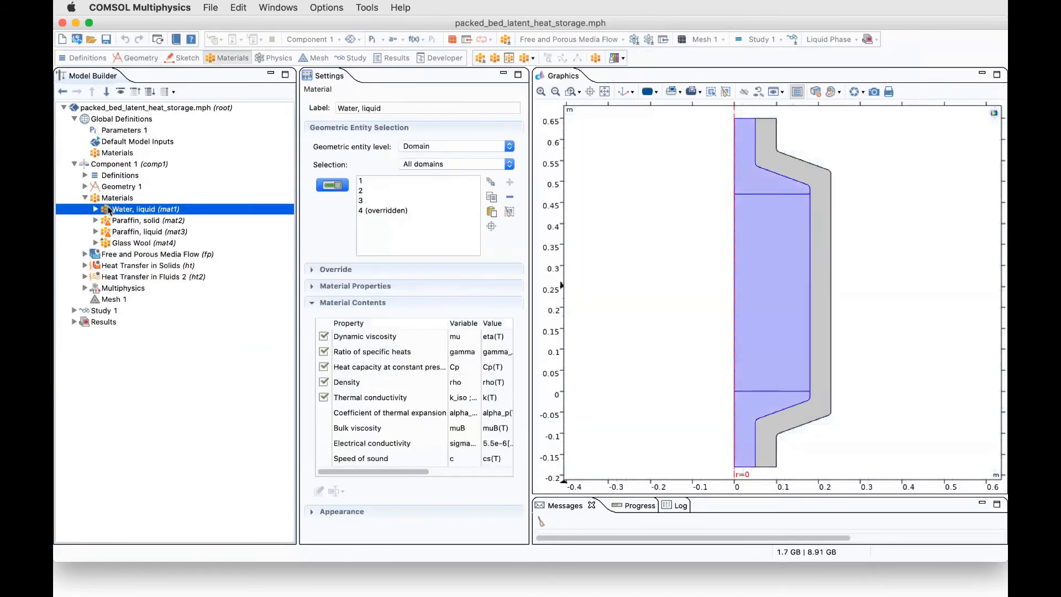
click(136, 221)
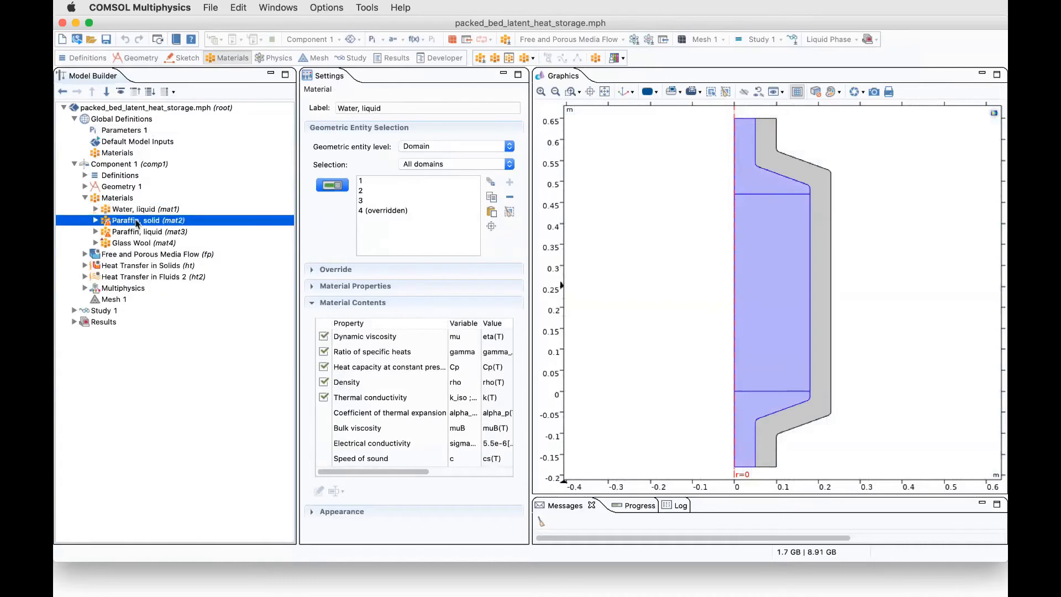
click(141, 232)
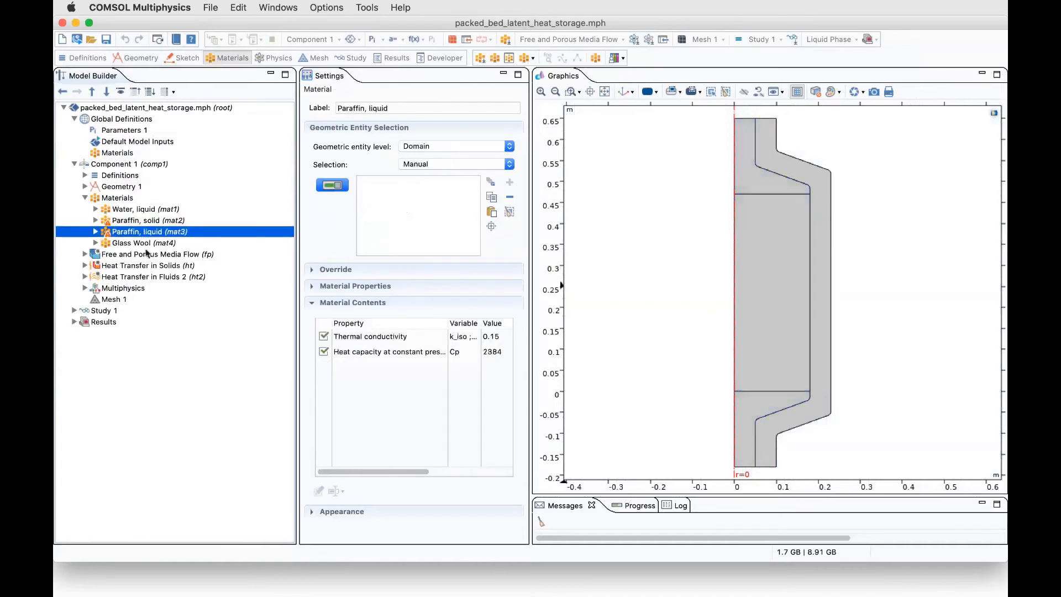
click(146, 244)
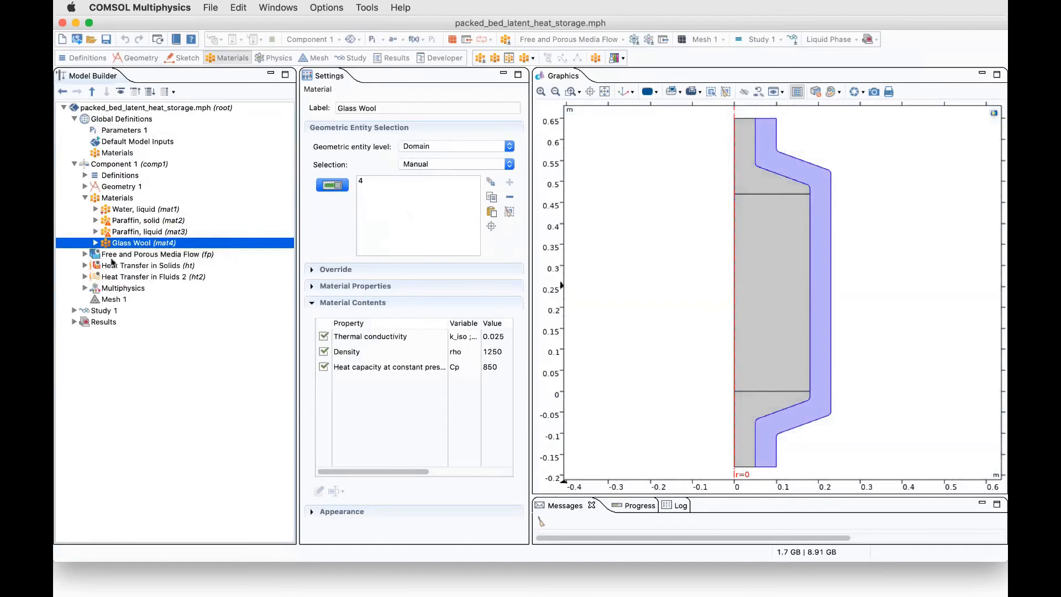
Review the Free and Porous Media Flow interface settings and the equations behind its Fluid Properties 1 node
click(90, 256)
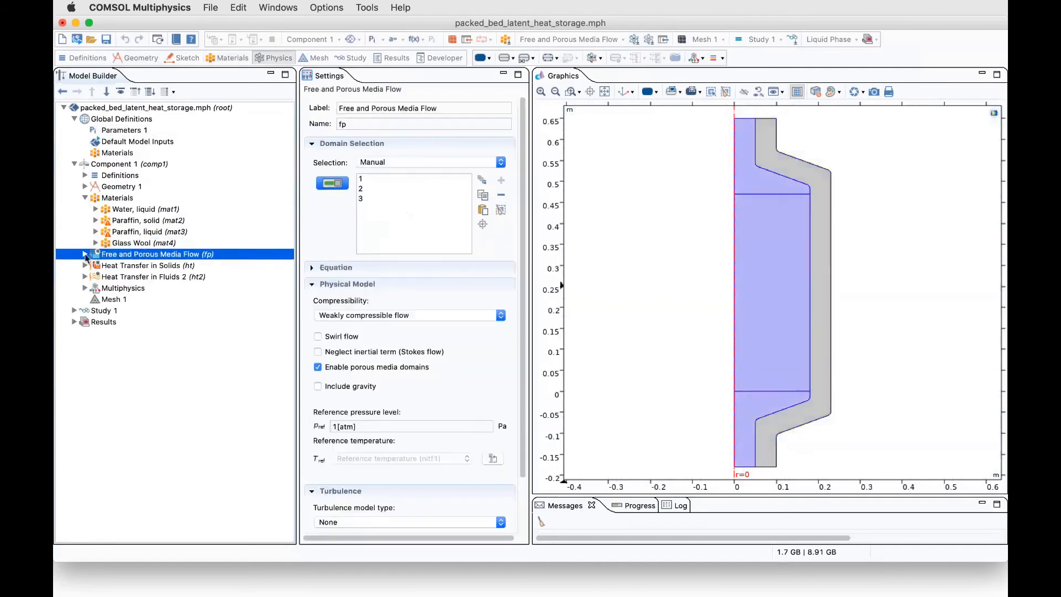
click(85, 255)
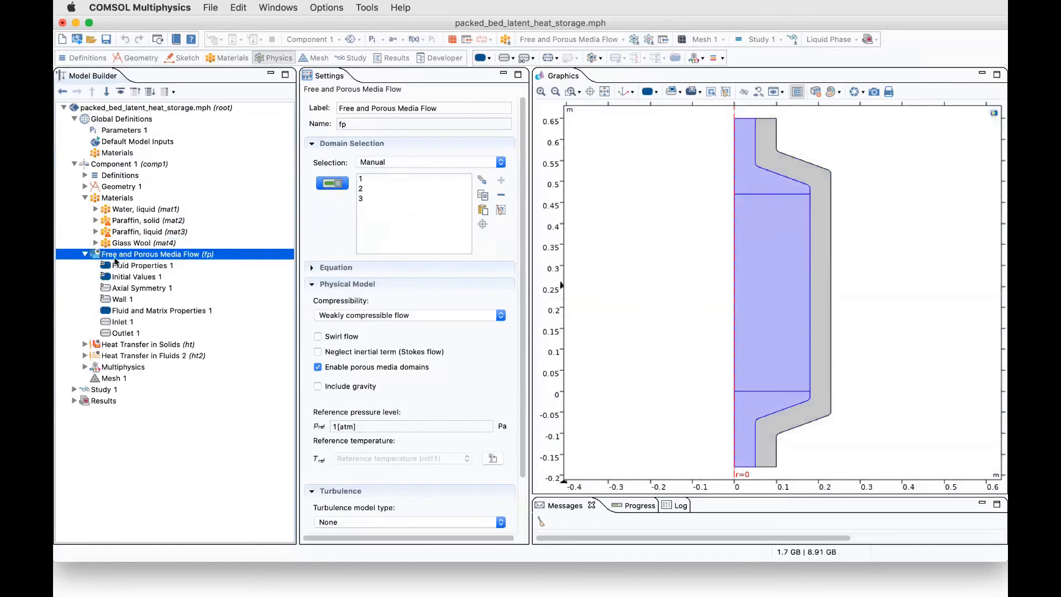
click(150, 267)
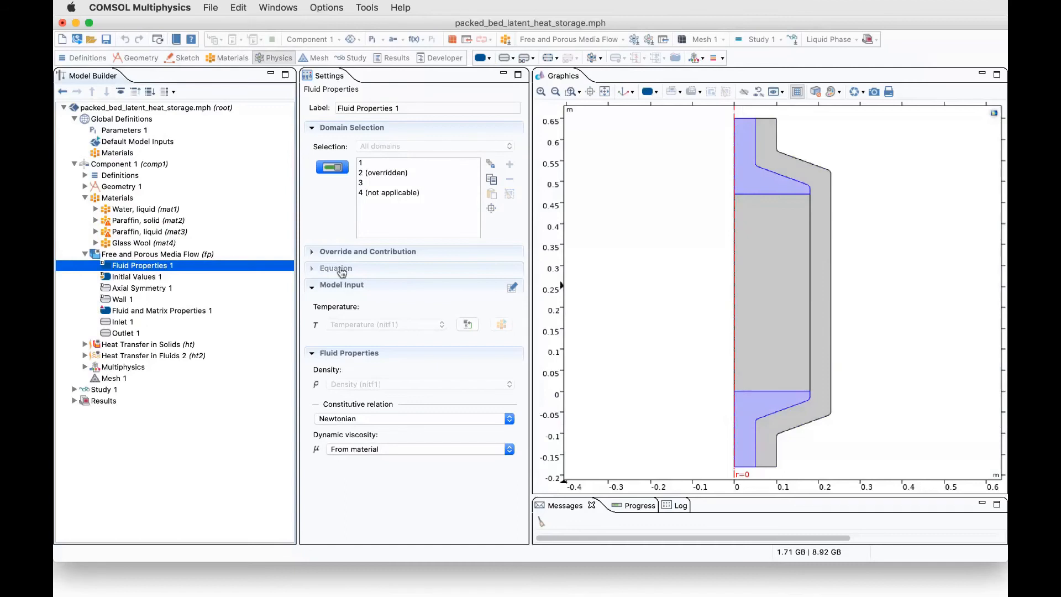
click(336, 268)
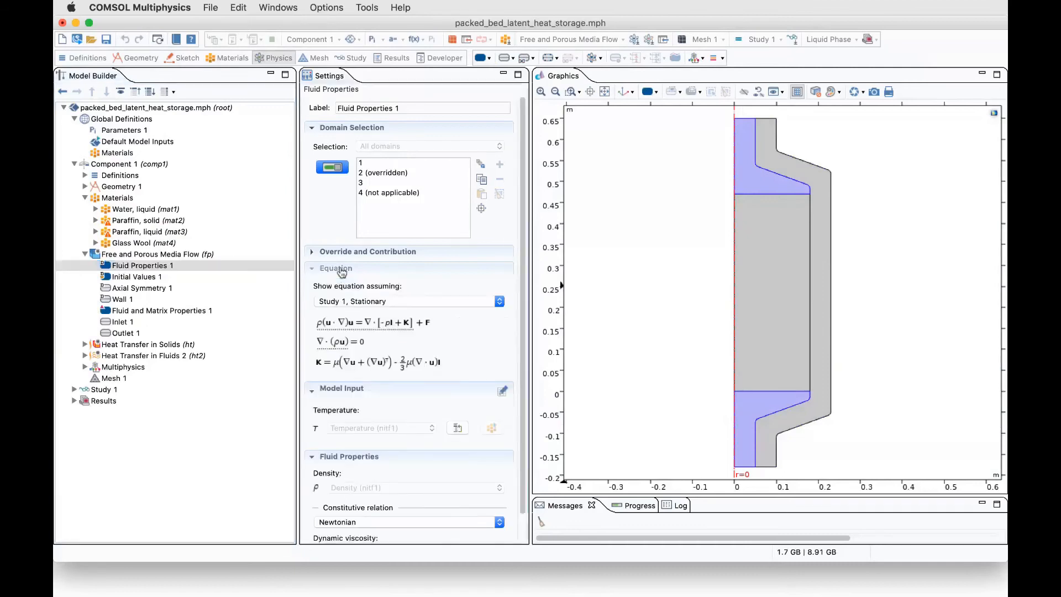
Examine the porous matrix settings of Fluid and Matrix Properties 1, keeping the Ergun flow model and checking the particle diameter dp
click(150, 311)
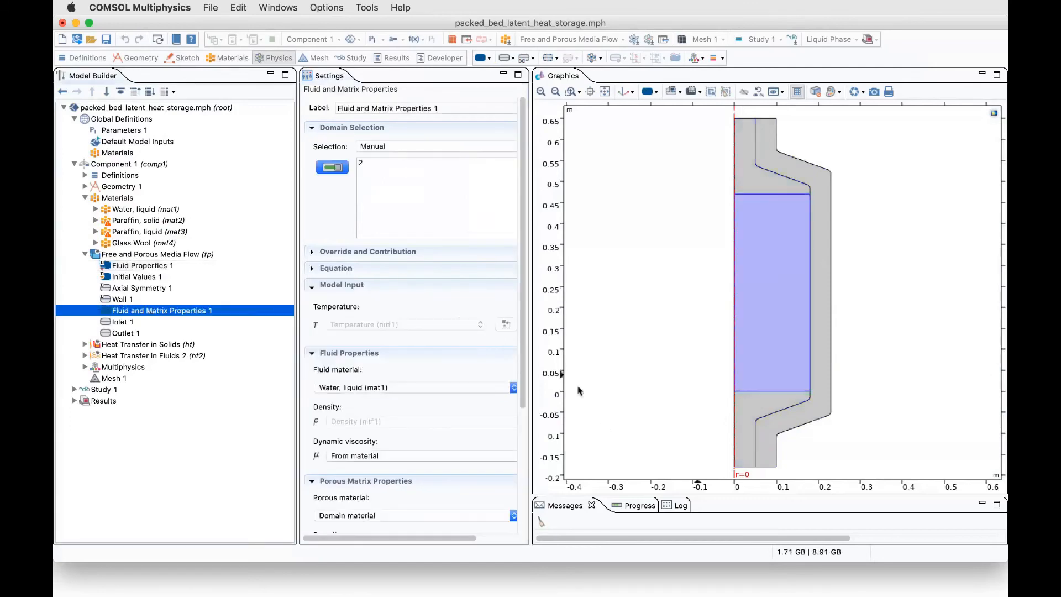
scroll(421, 372, down, 3)
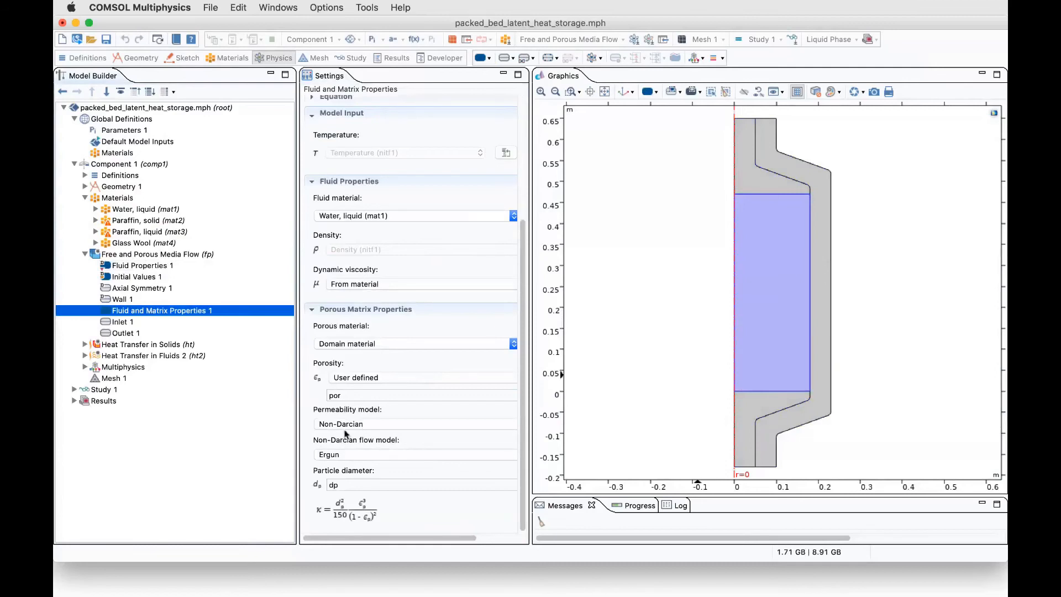
click(343, 455)
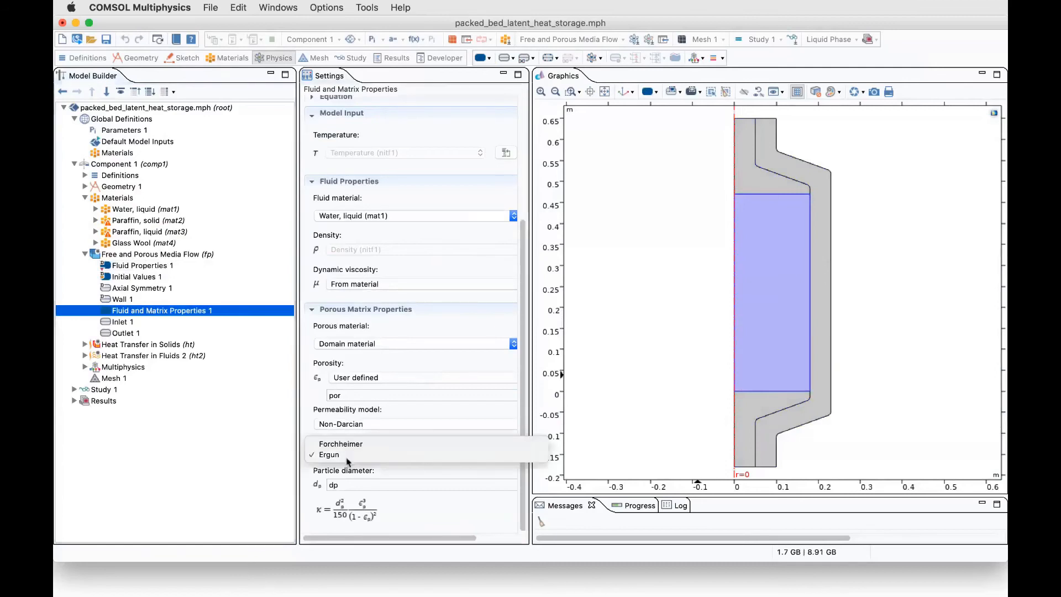
click(348, 458)
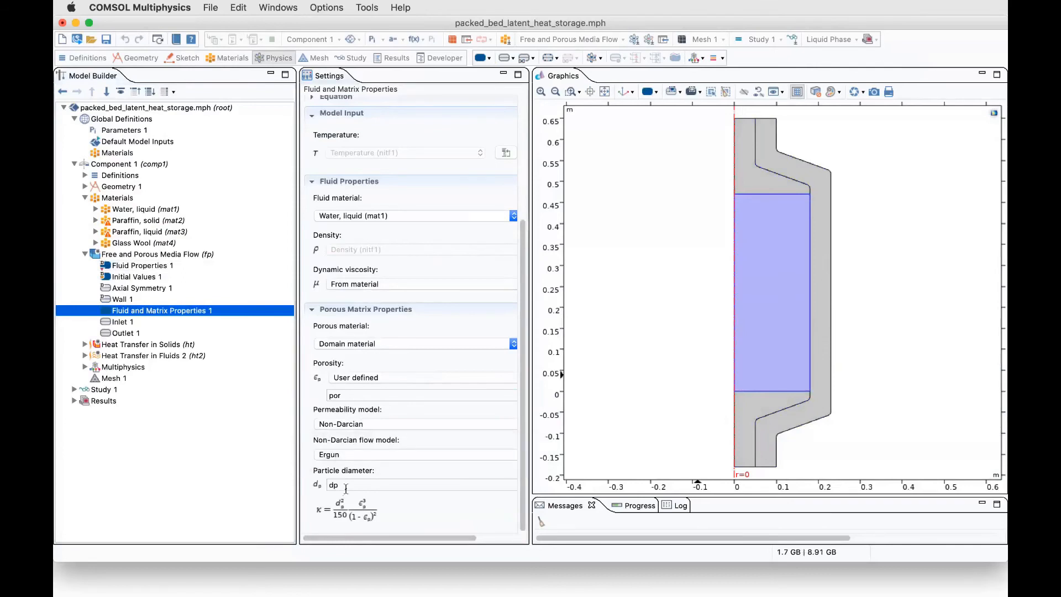
click(348, 485)
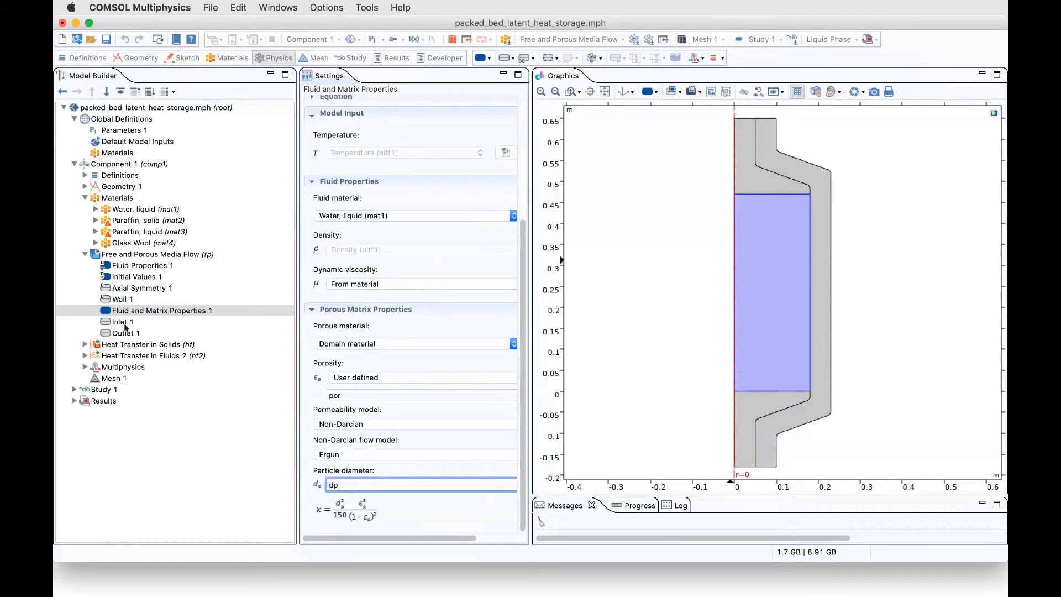
Examine the inlet, outlet and wall boundary conditions of the Free and Porous Media Flow interface, including the inlet's flow rate
click(121, 323)
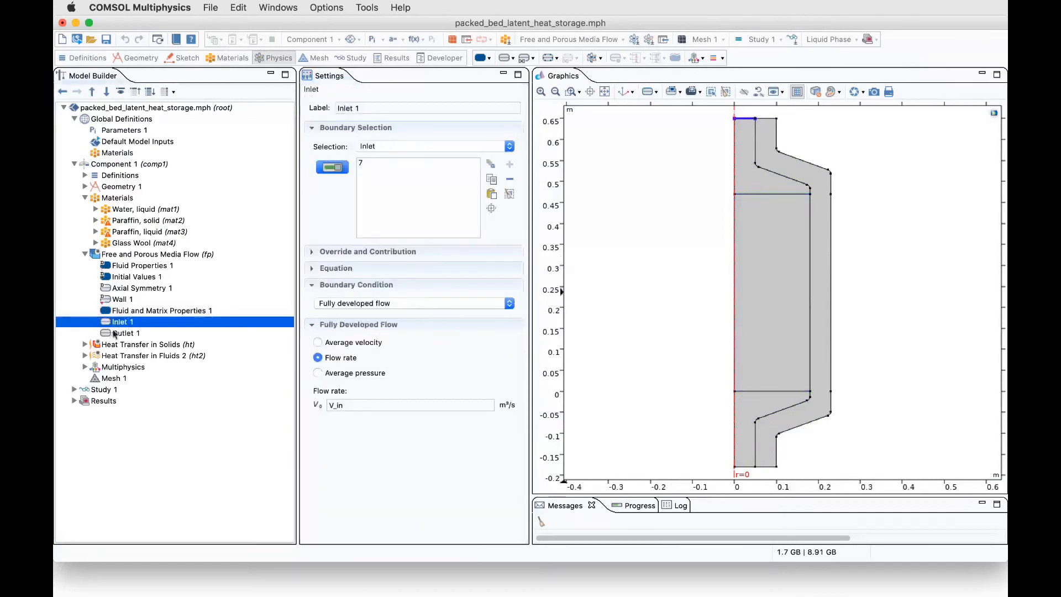
click(116, 333)
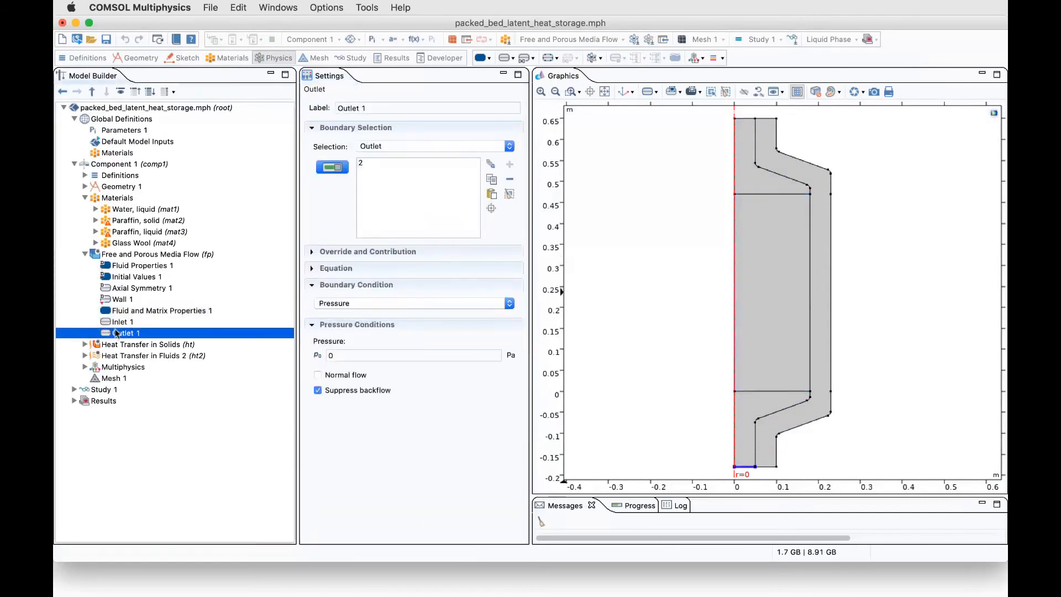
click(121, 323)
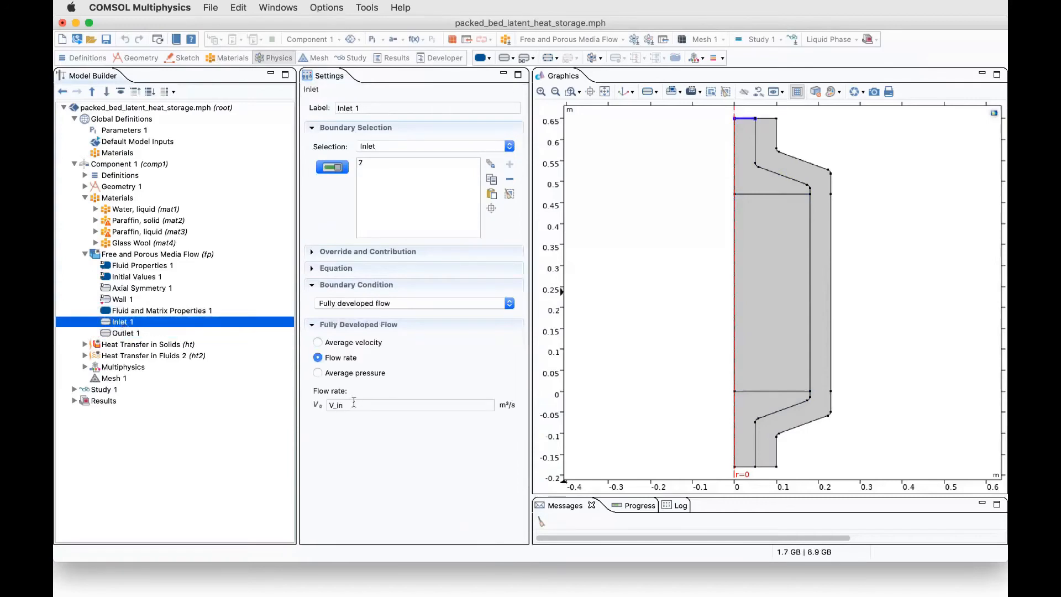
click(354, 403)
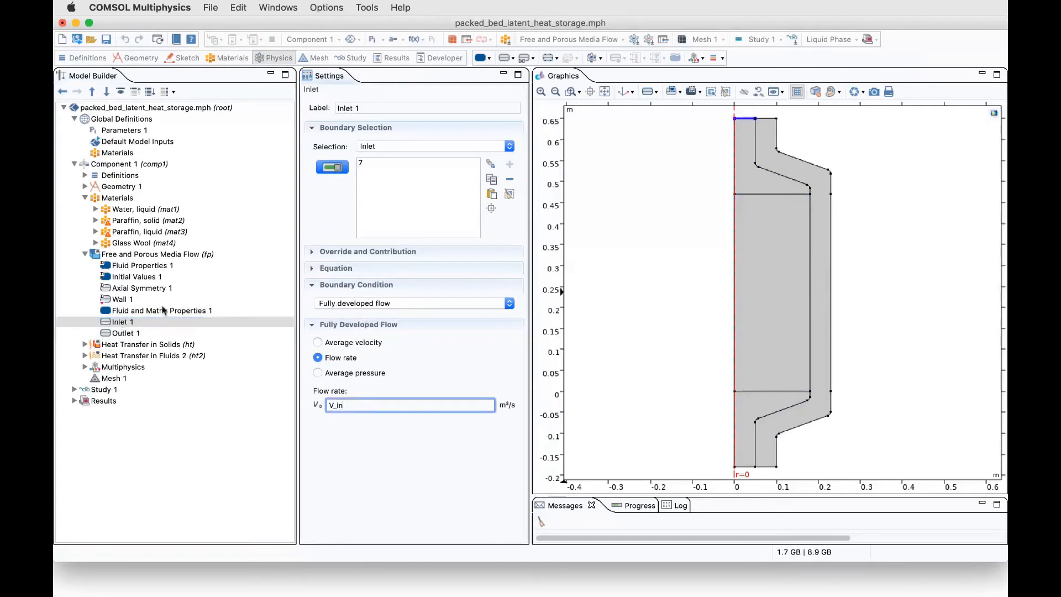
click(124, 301)
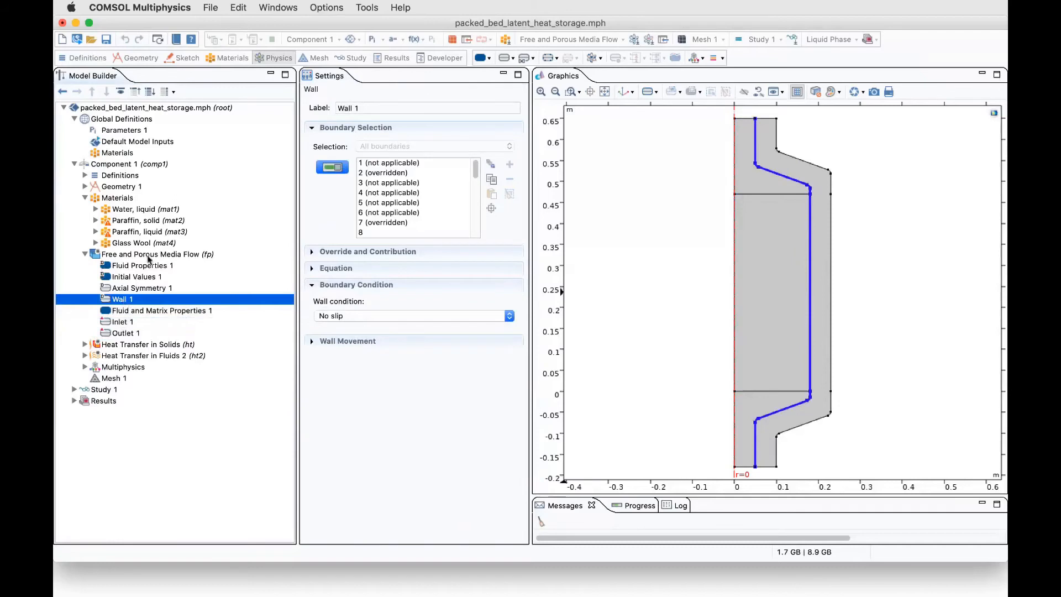
Recheck the Free and Porous Media Flow domain settings and the porosity defined in Fluid and Matrix Properties 1
click(149, 255)
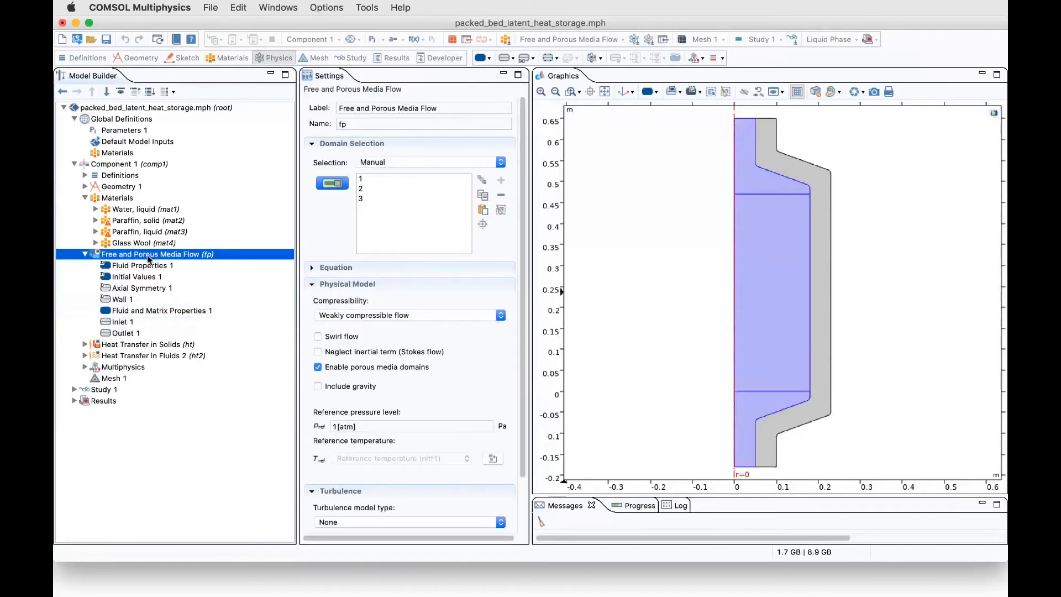
click(176, 312)
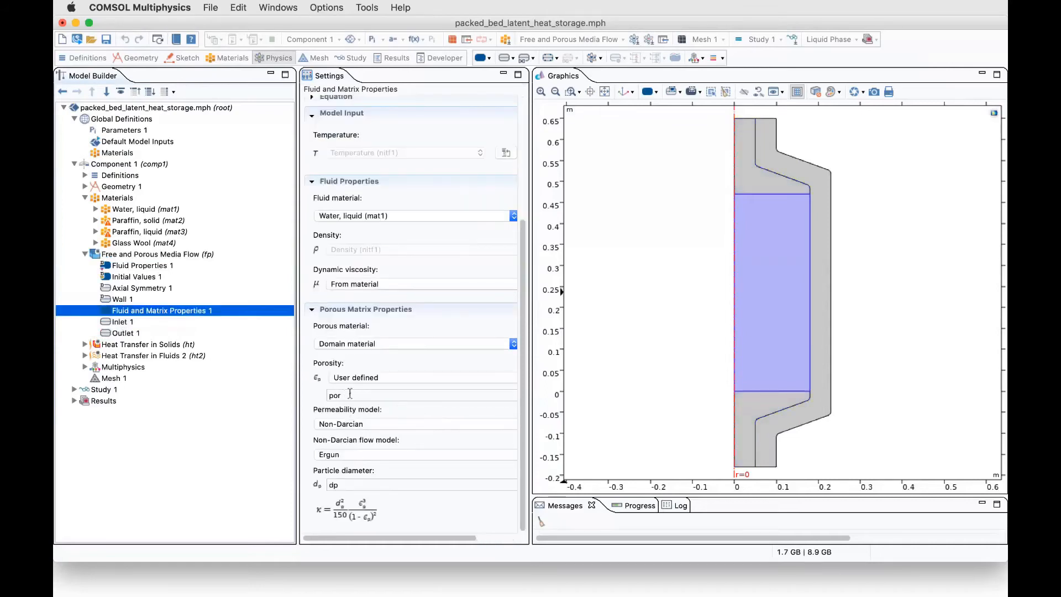
click(349, 394)
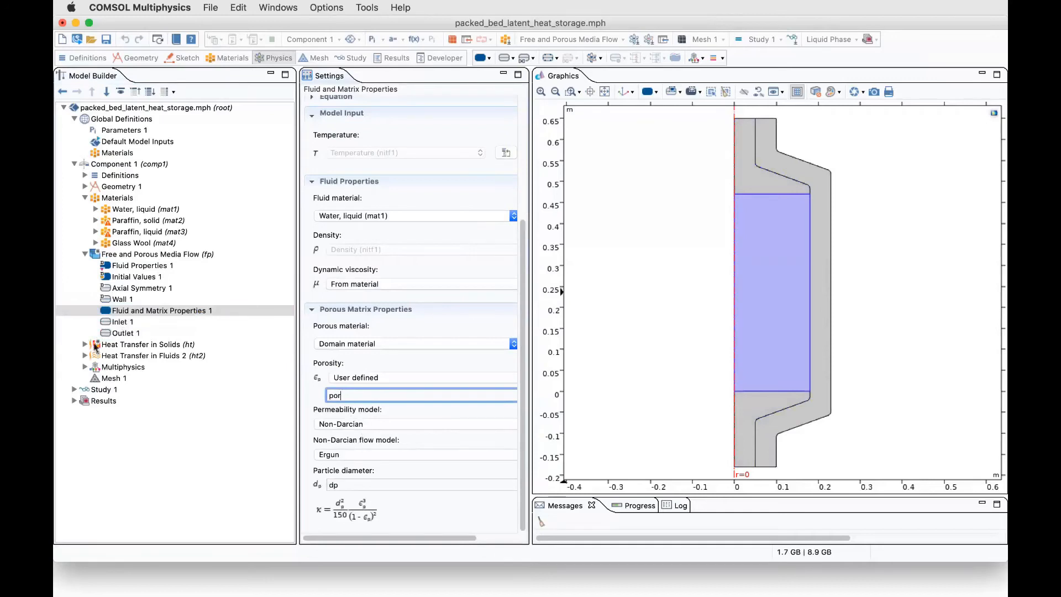
Review the Heat Transfer in Solids interface's domain selection and the settings of its Solid 1 and Solid 2 nodes
click(84, 345)
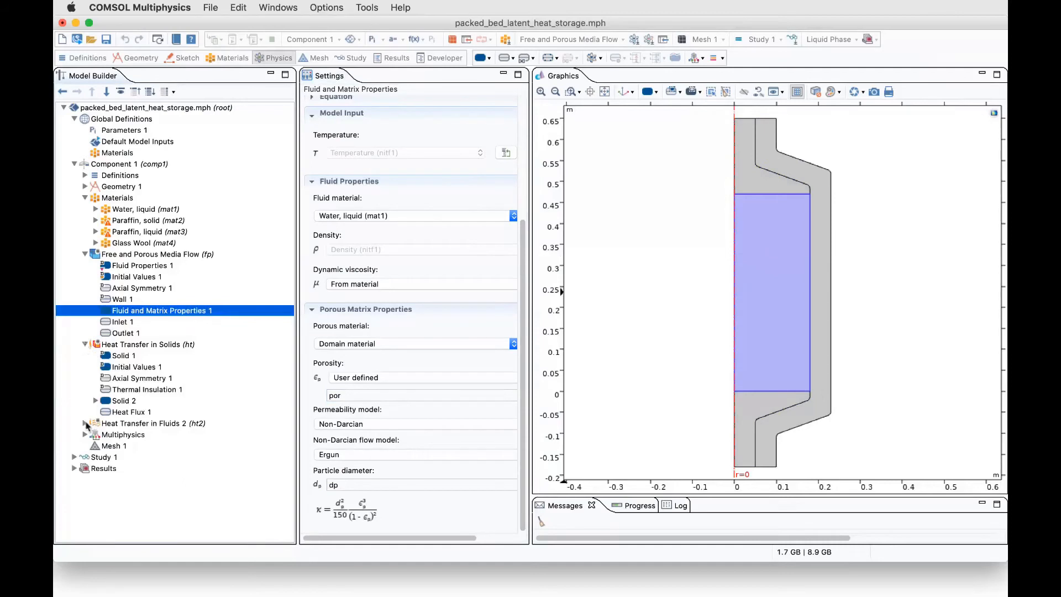
click(85, 424)
click(155, 345)
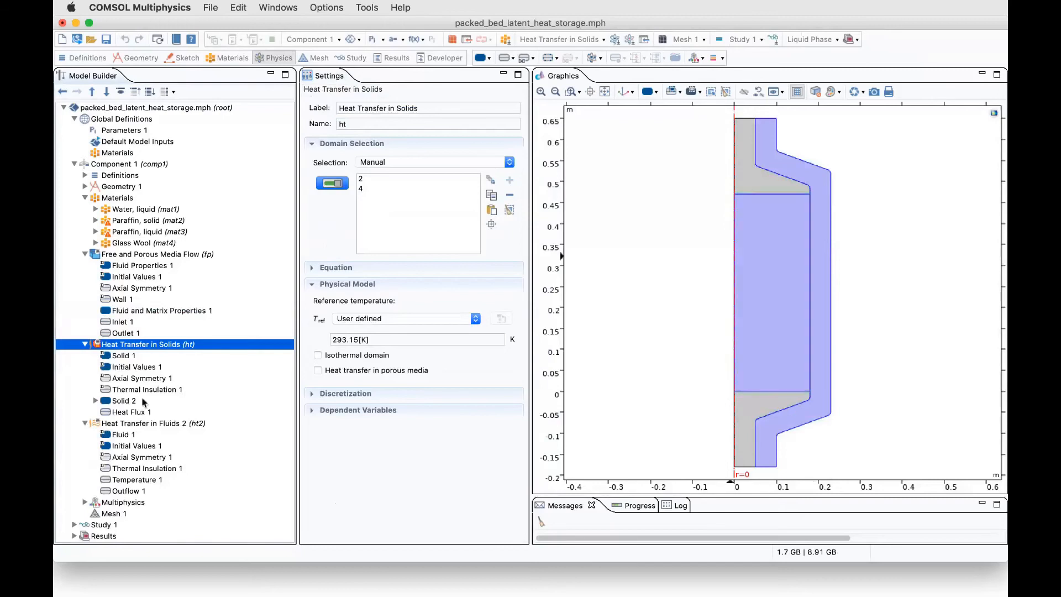
click(136, 358)
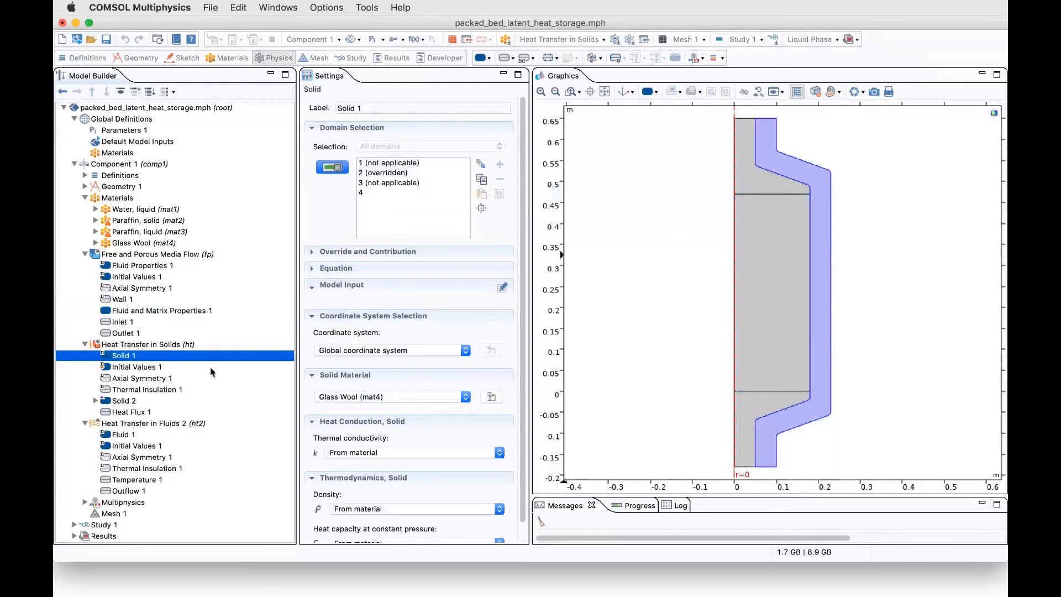
click(124, 401)
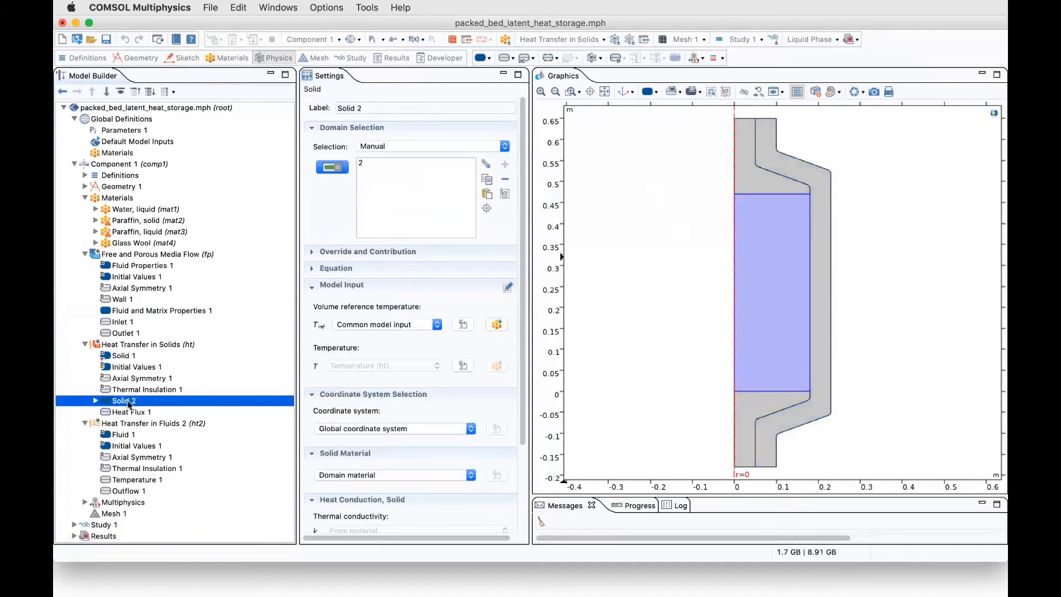
Examine Phase Change Material 1 under Solid 2, checking its latent heat and transition temperature, and view the Heat Flux 1 boundary condition
click(95, 401)
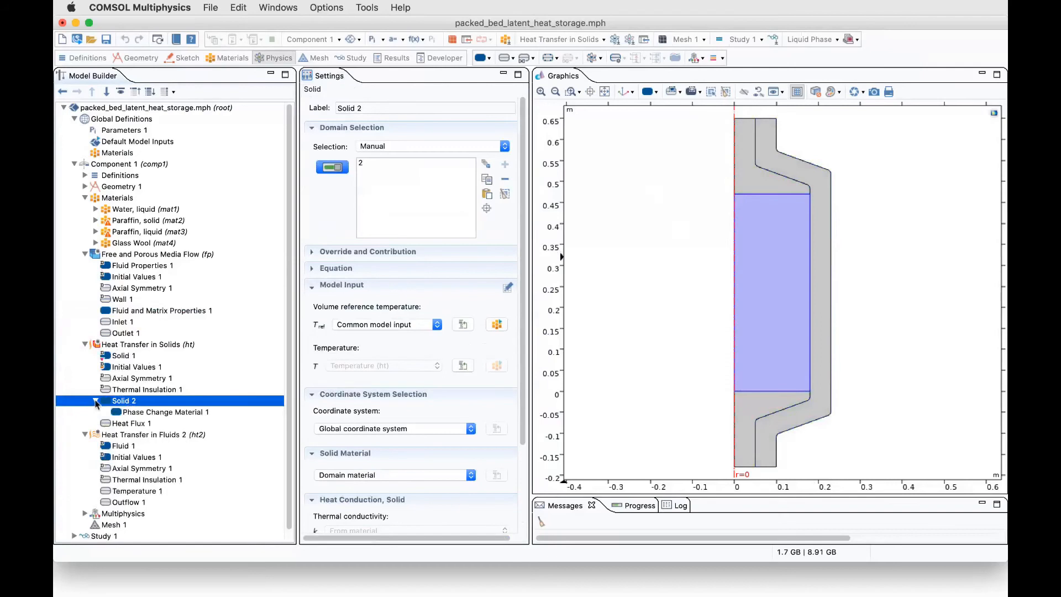
click(149, 413)
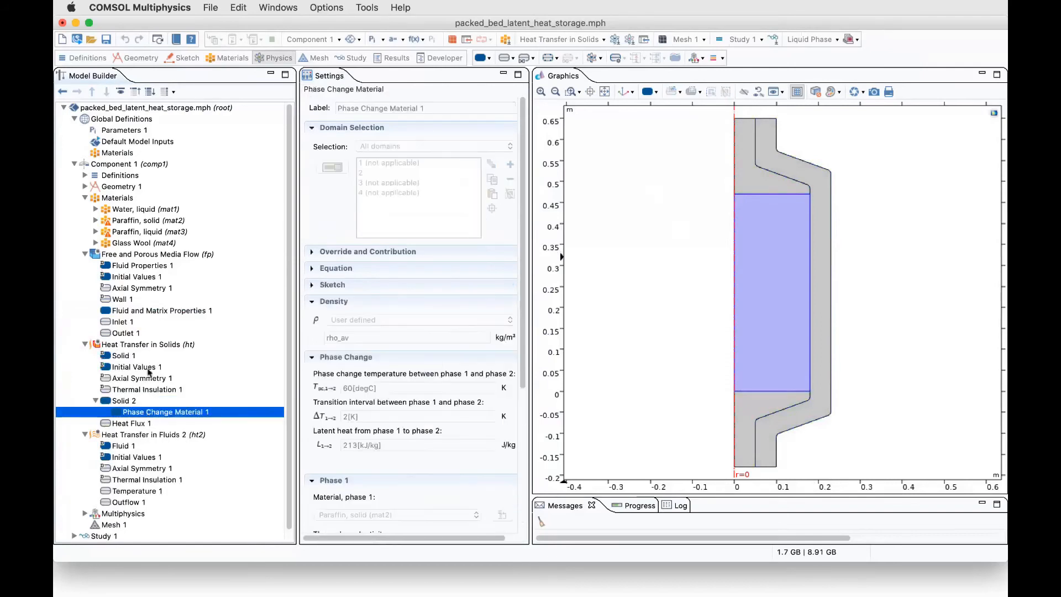
scroll(460, 379, down, 5)
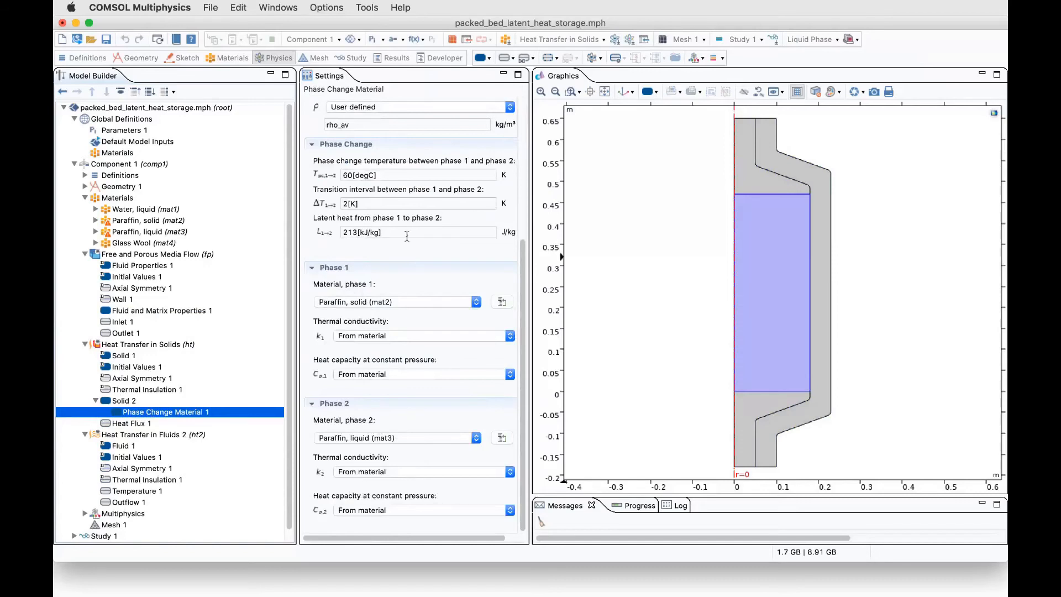
click(407, 233)
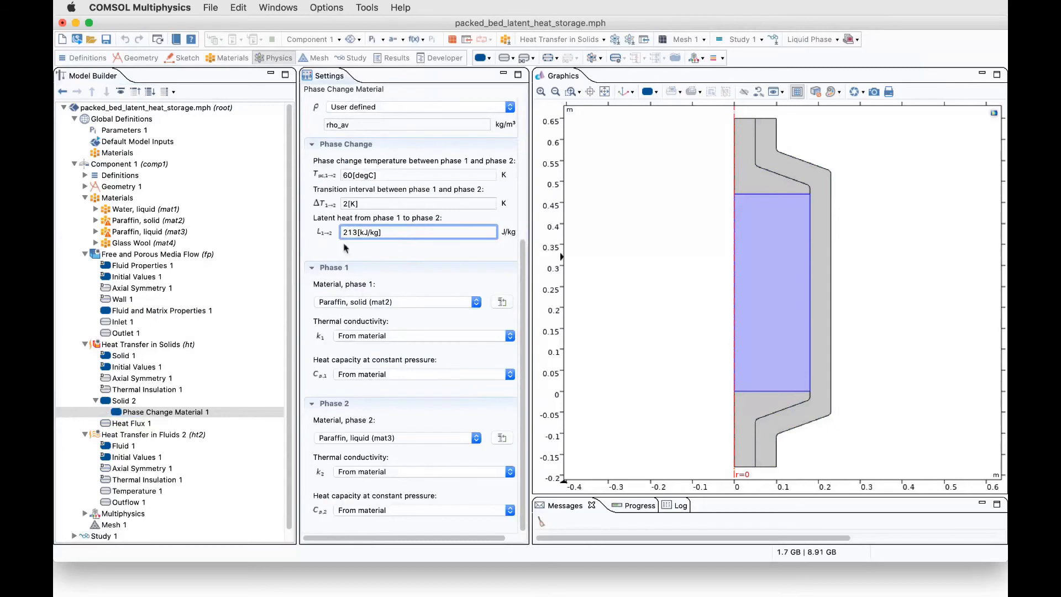
click(359, 233)
key(shift+Tab)
key(shift+Tab)
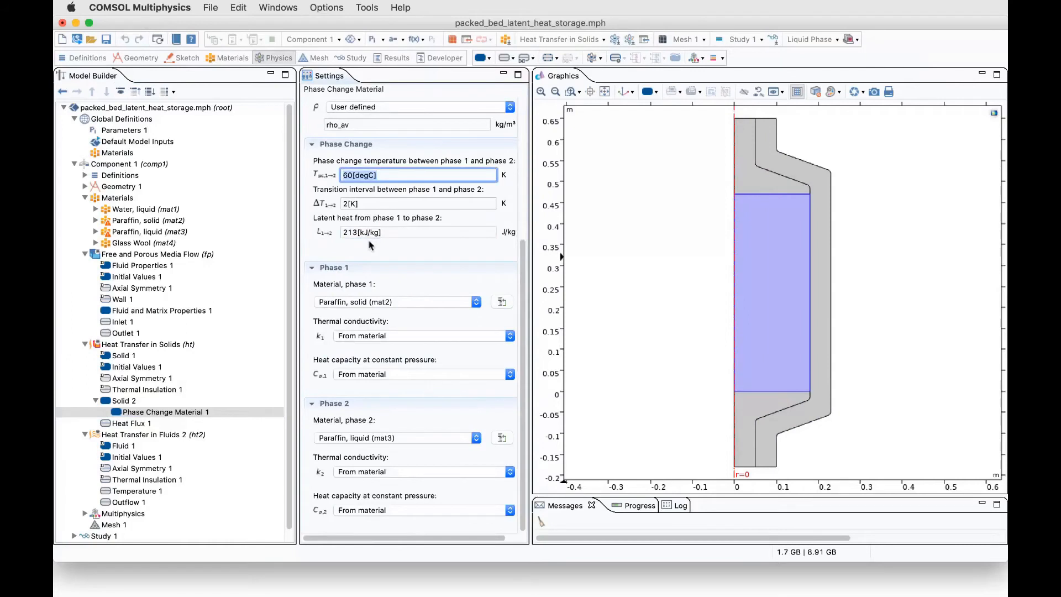
click(380, 174)
key(Left)
key(Left)
key(Left)
key(Left)
click(133, 427)
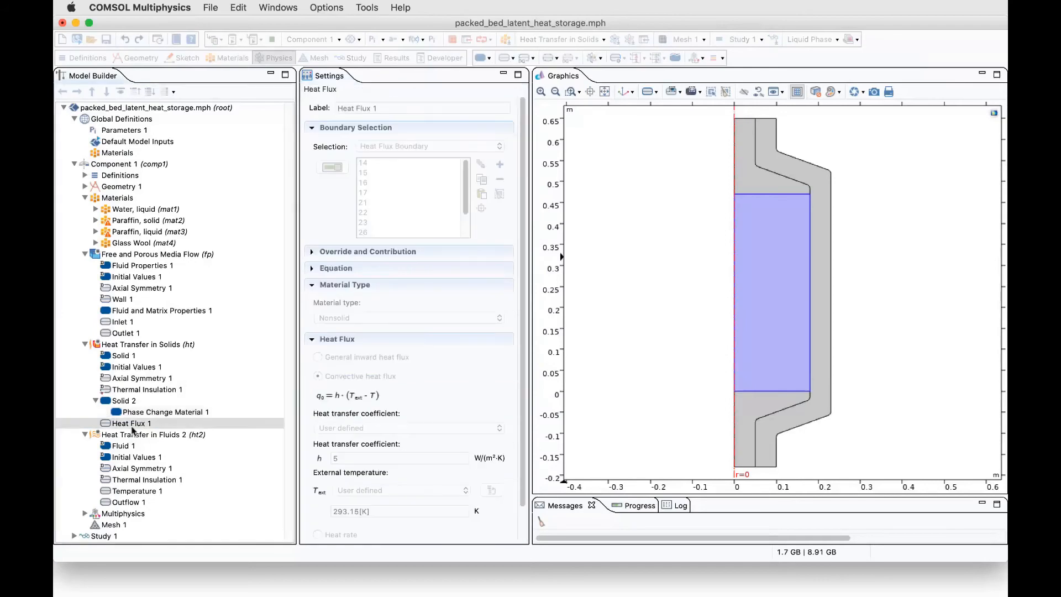
Review the Nonisothermal Flow 1 and Local Thermal Nonequilibrium 1 couplings and compare the domains of the two heat transfer interfaces
click(163, 434)
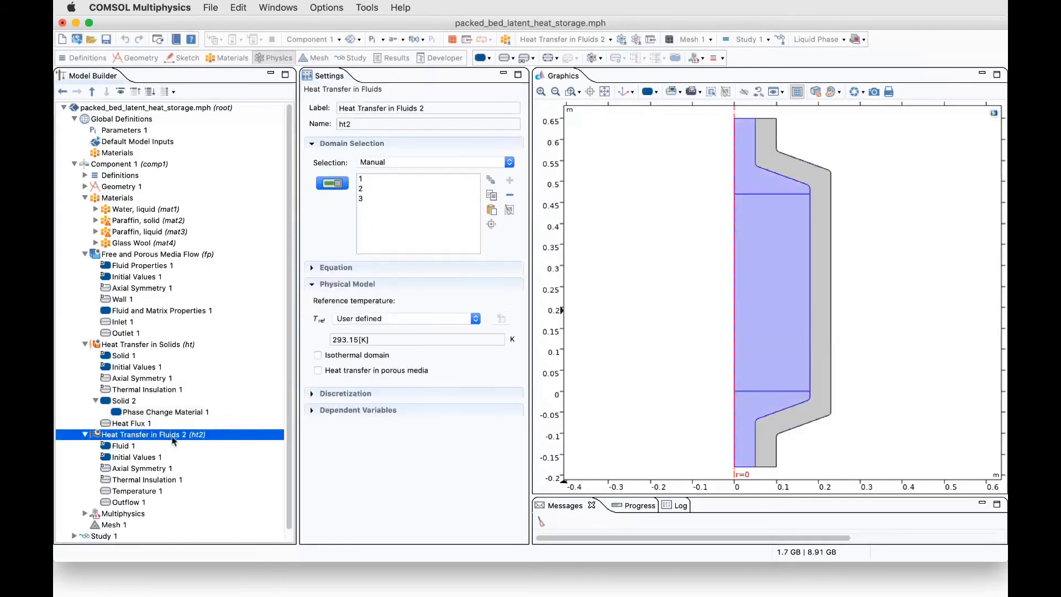
scroll(89, 491, down, 1)
click(85, 502)
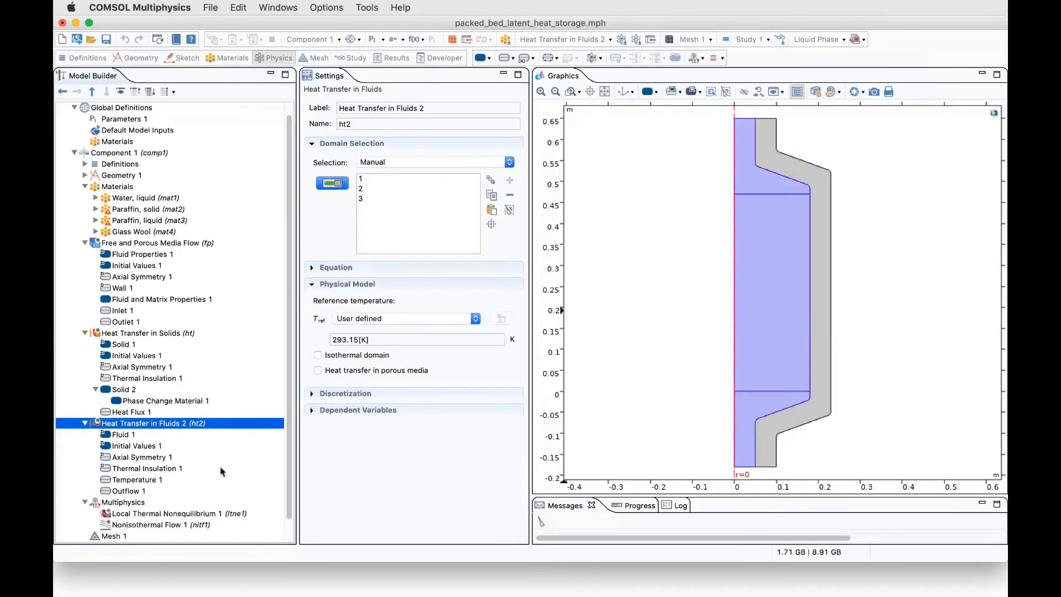
scroll(112, 474, down, 2)
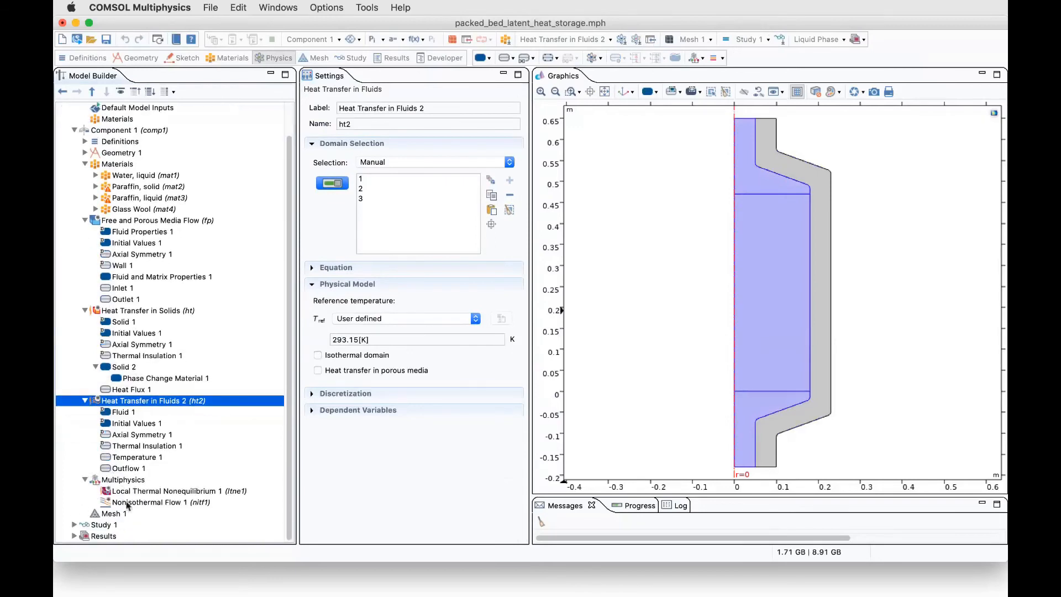
click(133, 503)
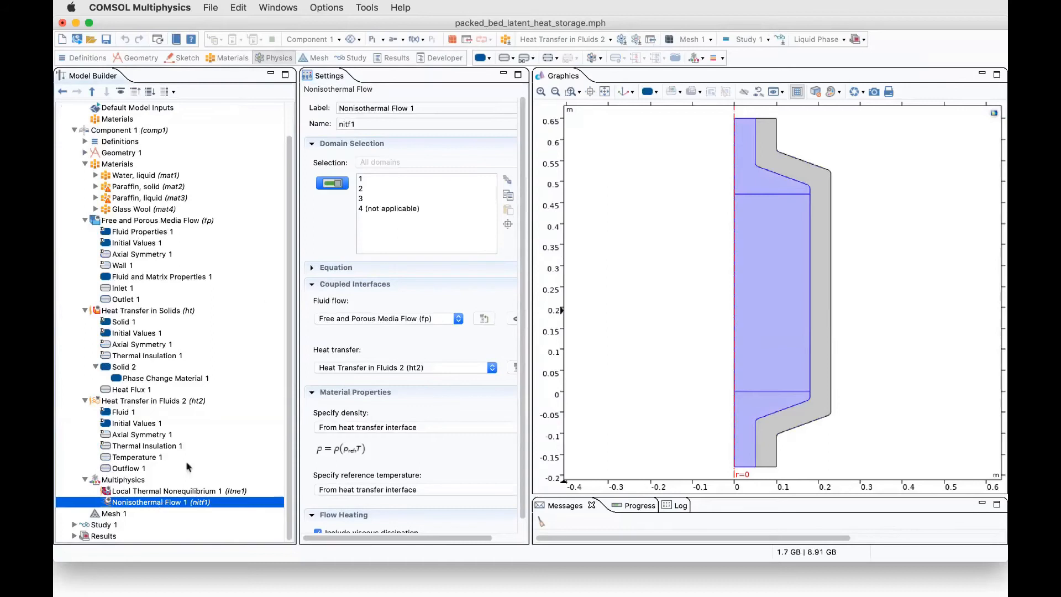
click(141, 491)
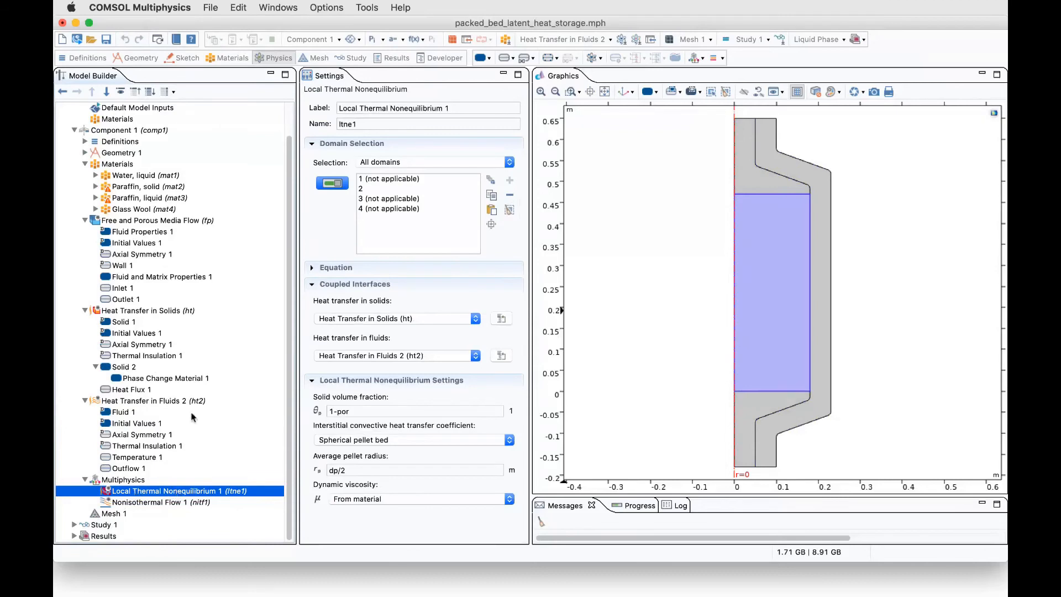
click(127, 403)
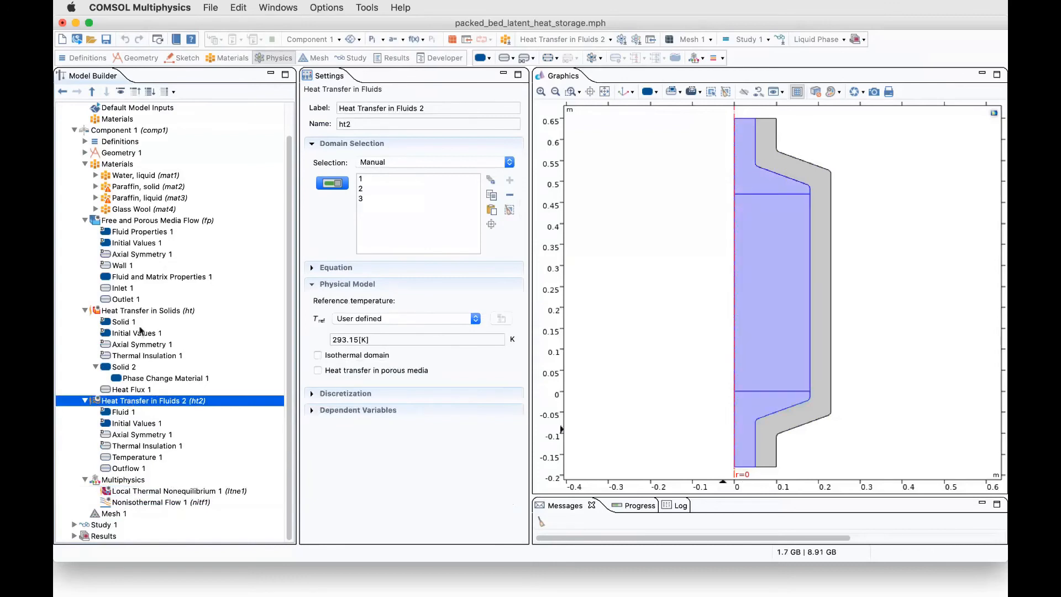
click(136, 312)
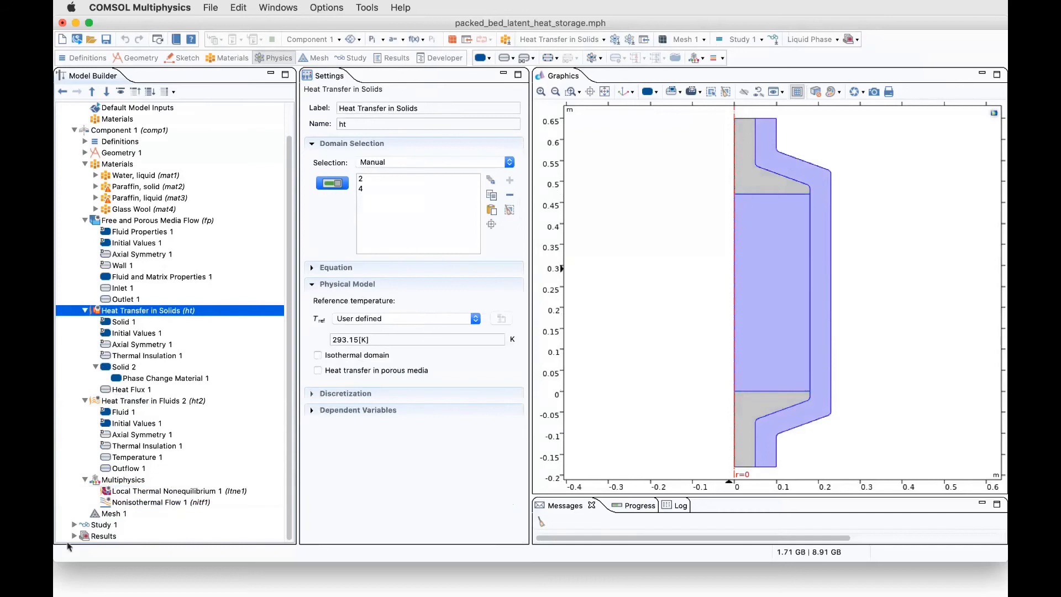
Expand the model's results and display the Temperature and Velocity Fields plot
click(75, 535)
scroll(195, 426, down, 4)
click(170, 480)
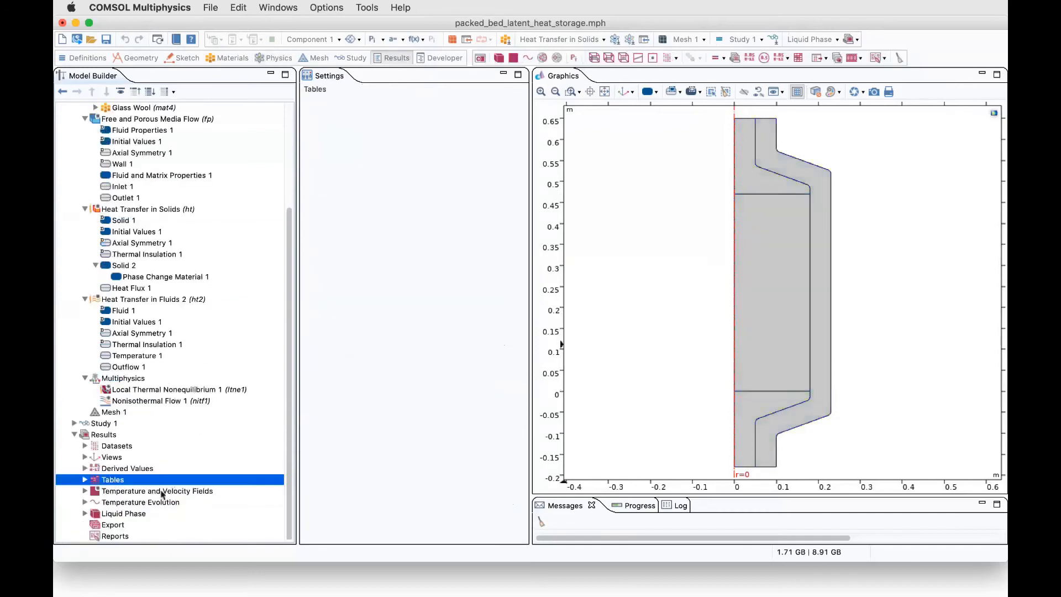
click(163, 491)
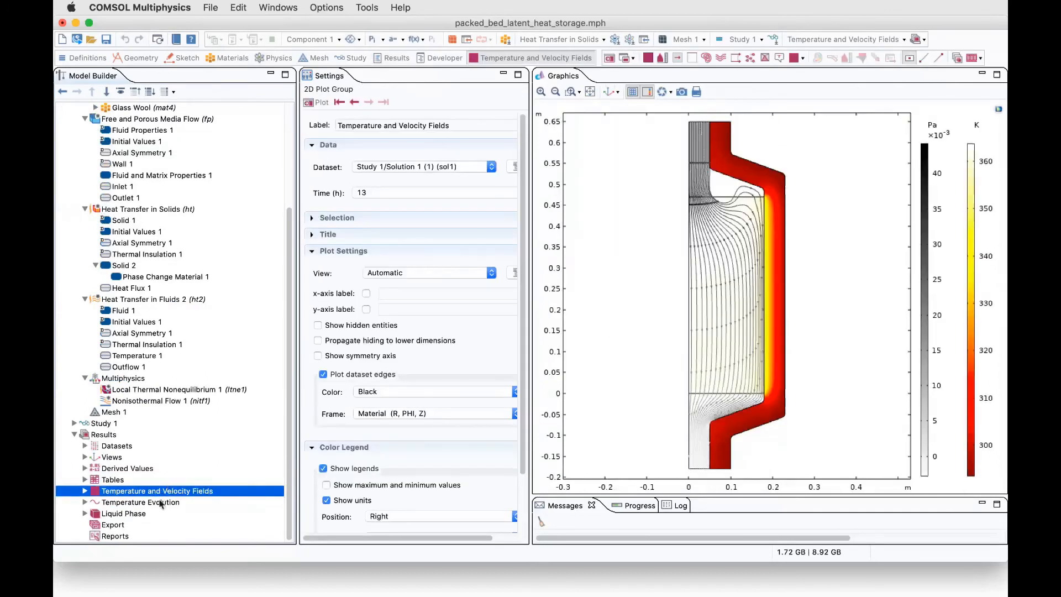
Display the Liquid Phase 3D plot, set its time to 8 h and replot it
click(122, 514)
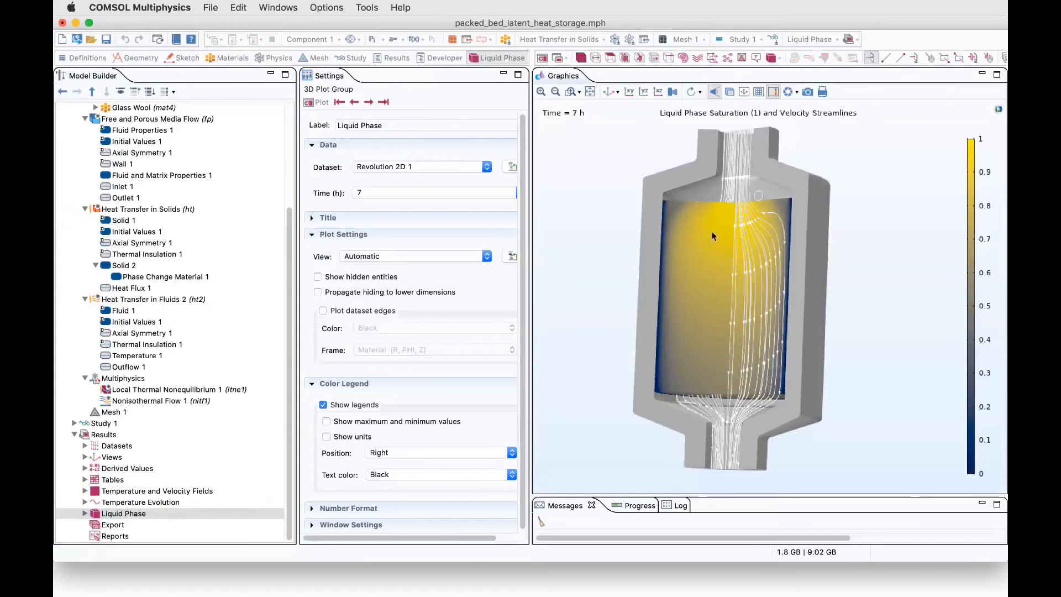
drag(879, 310, 706, 254)
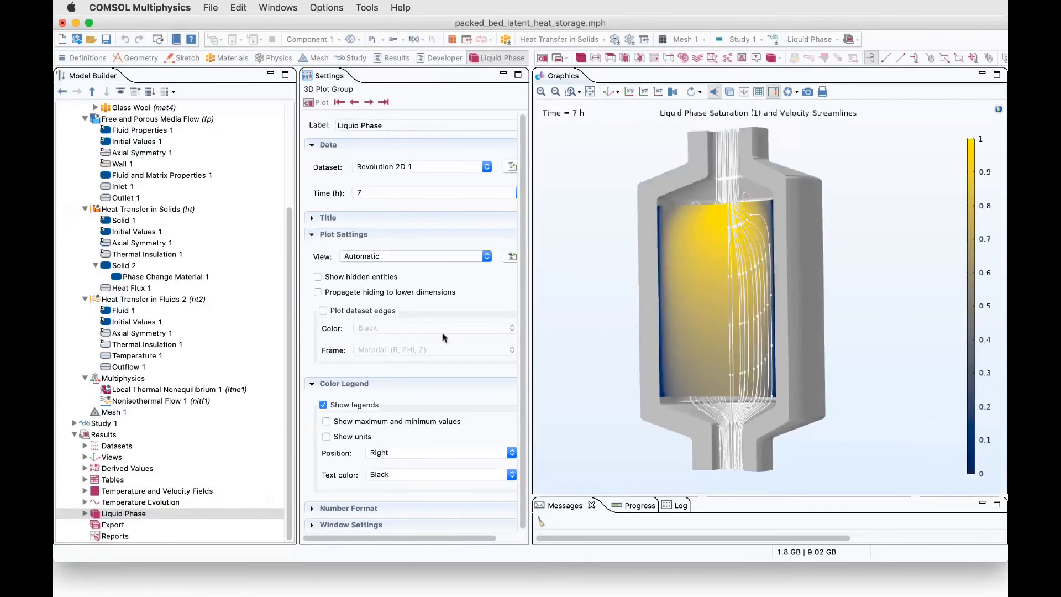
click(459, 200)
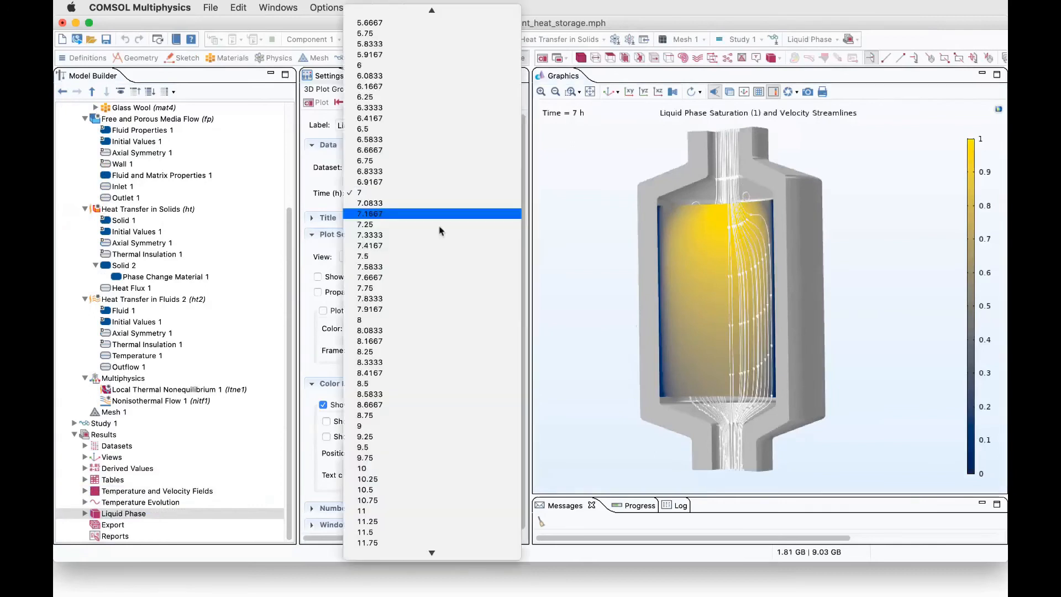
click(404, 319)
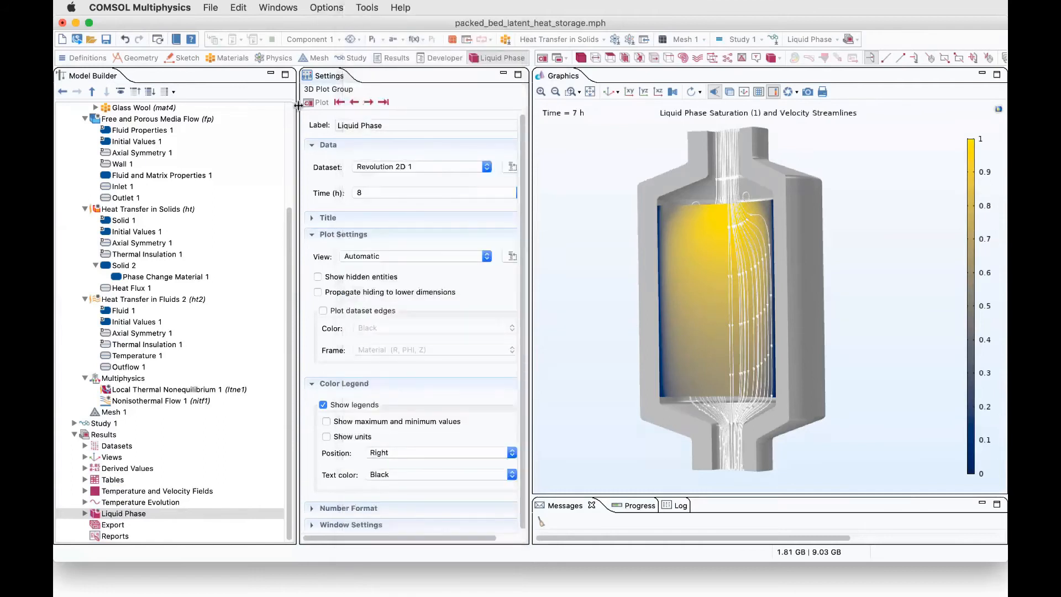
click(312, 104)
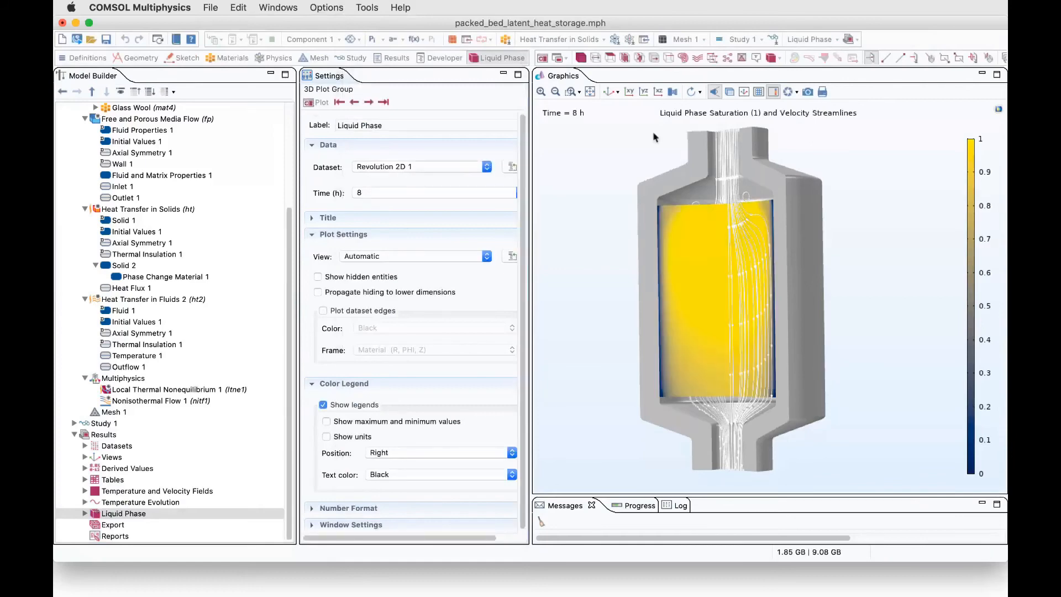
mouse_move(899, 254)
mouse_down()
mouse_move(919, 258)
mouse_move(895, 277)
mouse_move(904, 260)
mouse_up()
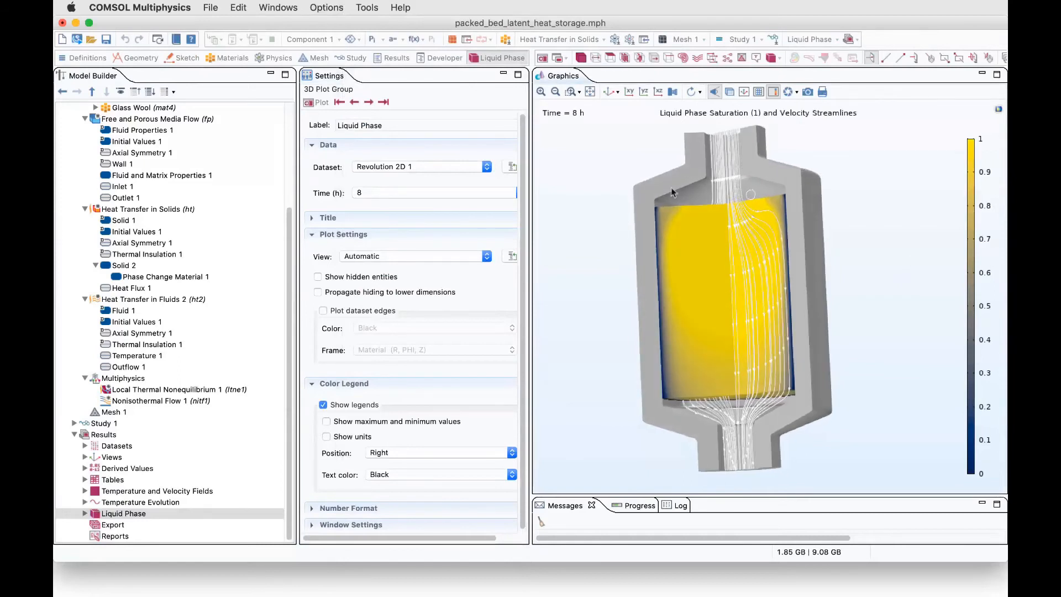
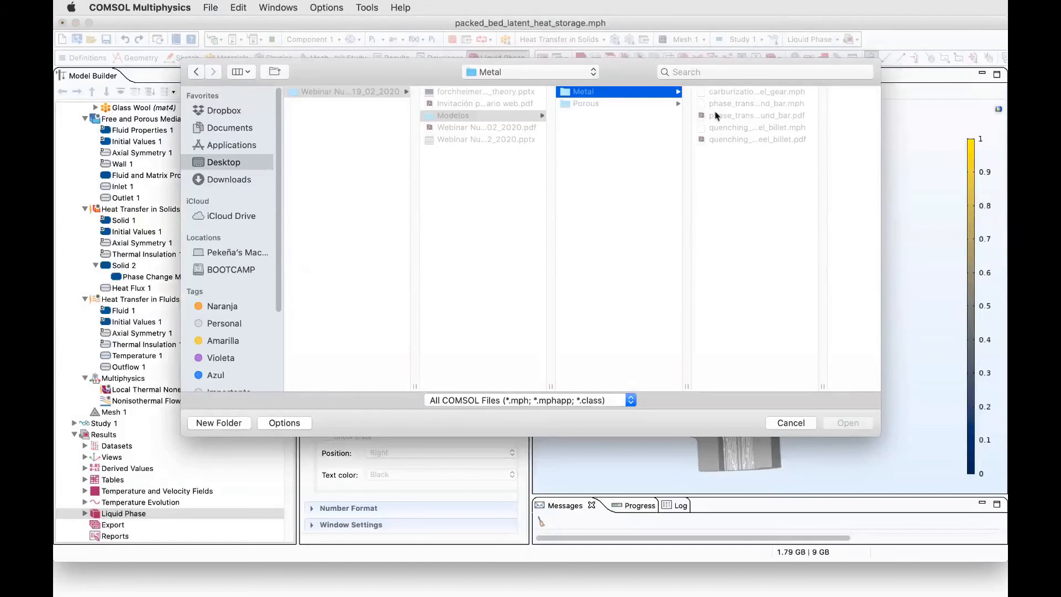
Open quenching_of_a_steel_billet.mph from the Metal folder, discarding the changes to the packed bed model
drag(613, 75, 509, 69)
click(642, 121)
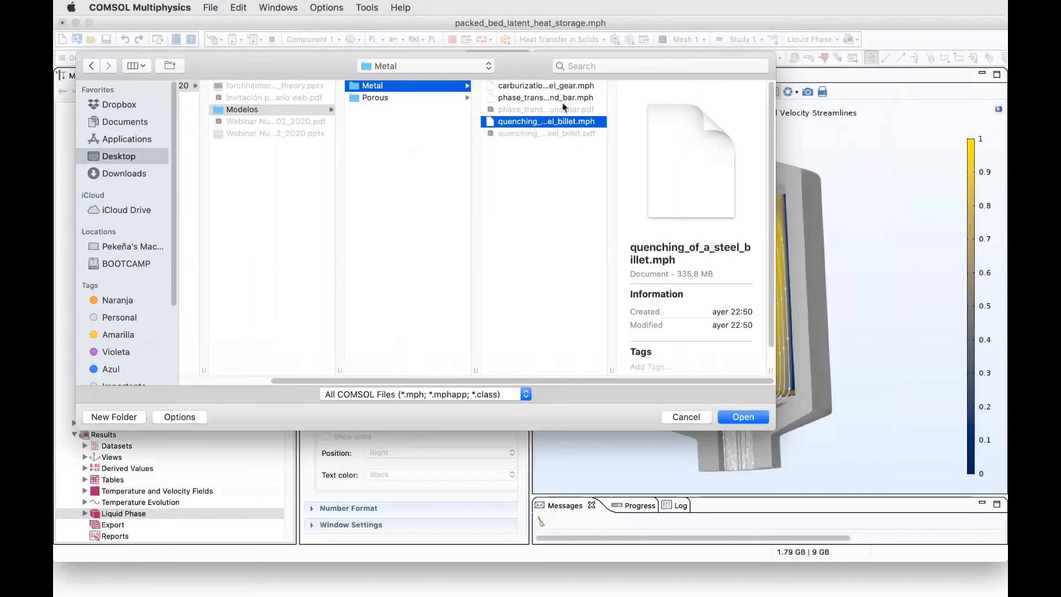
click(746, 420)
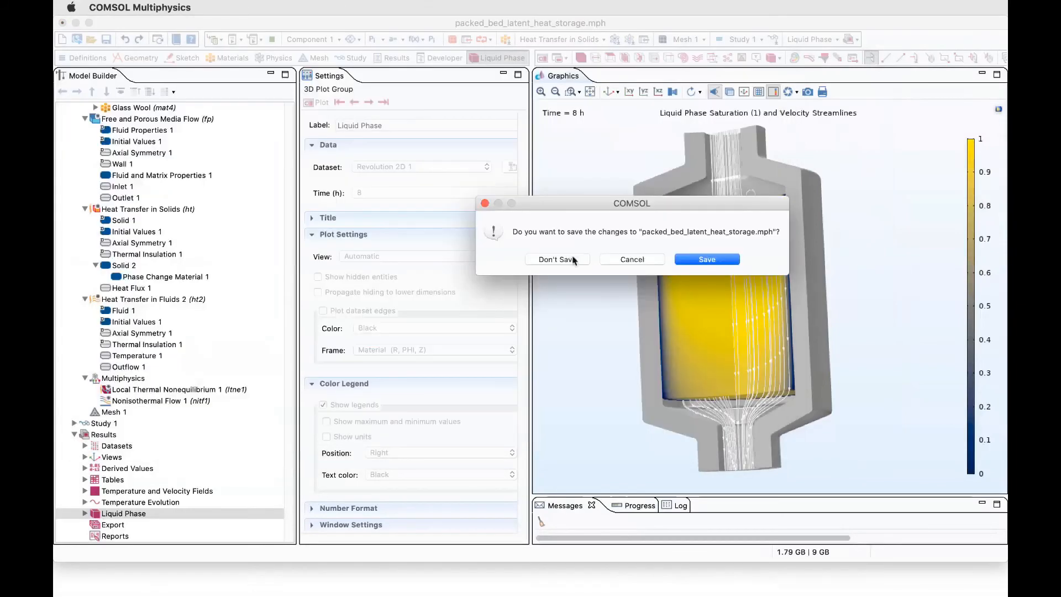
click(569, 261)
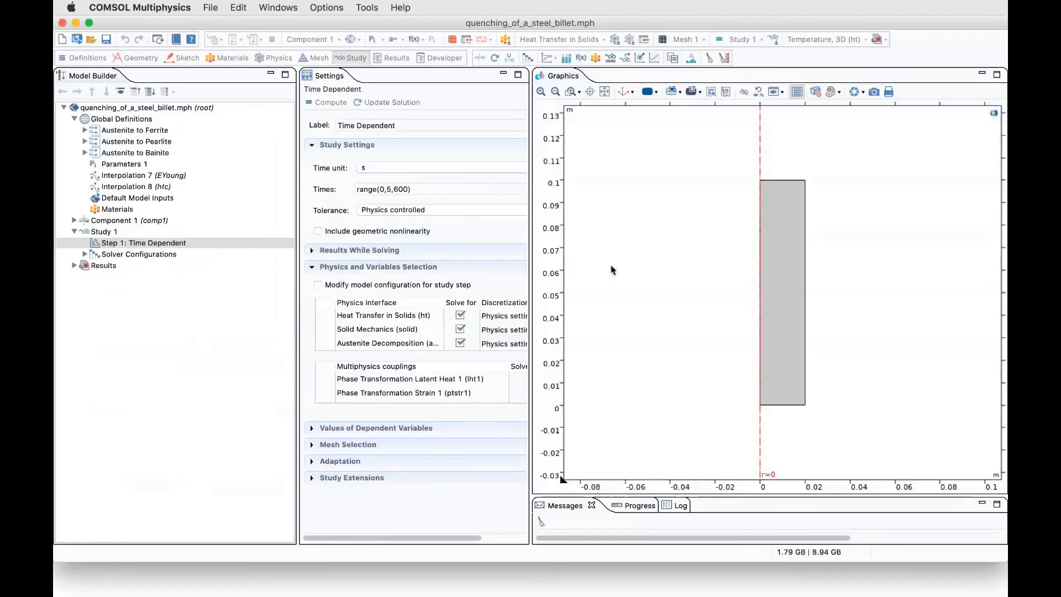
Expand Component 1 with its Heat Transfer in Solids, Solid Mechanics, Austenite Decomposition and Multiphysics nodes to review the model's physics
click(75, 221)
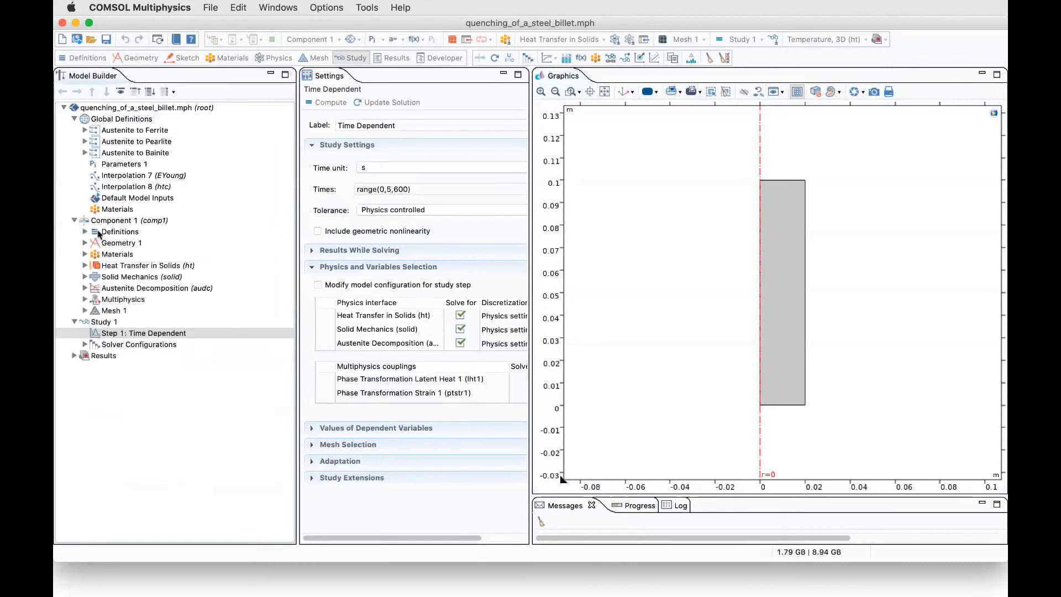
click(85, 266)
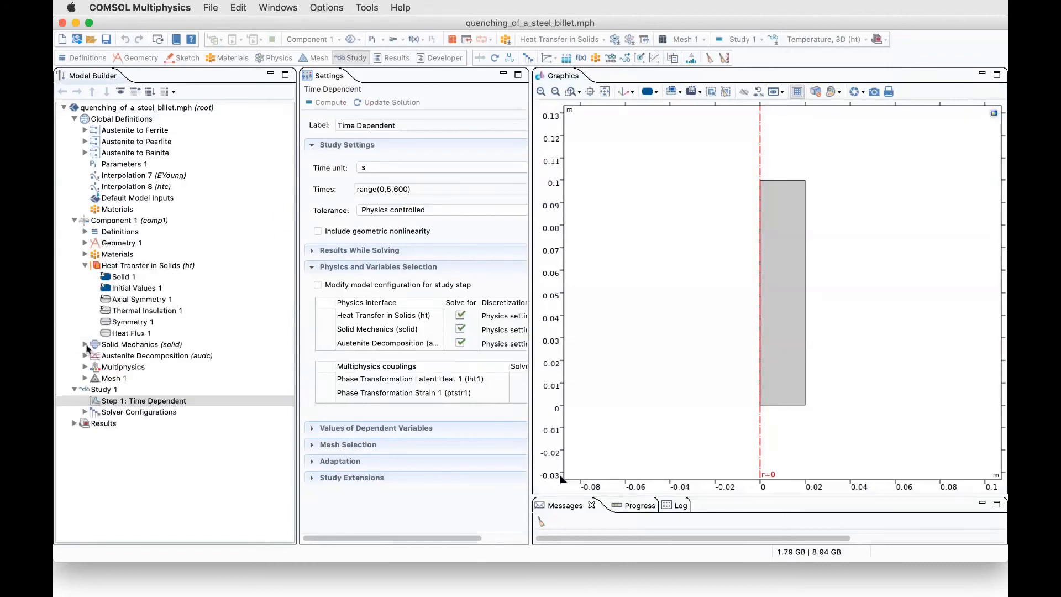
click(85, 344)
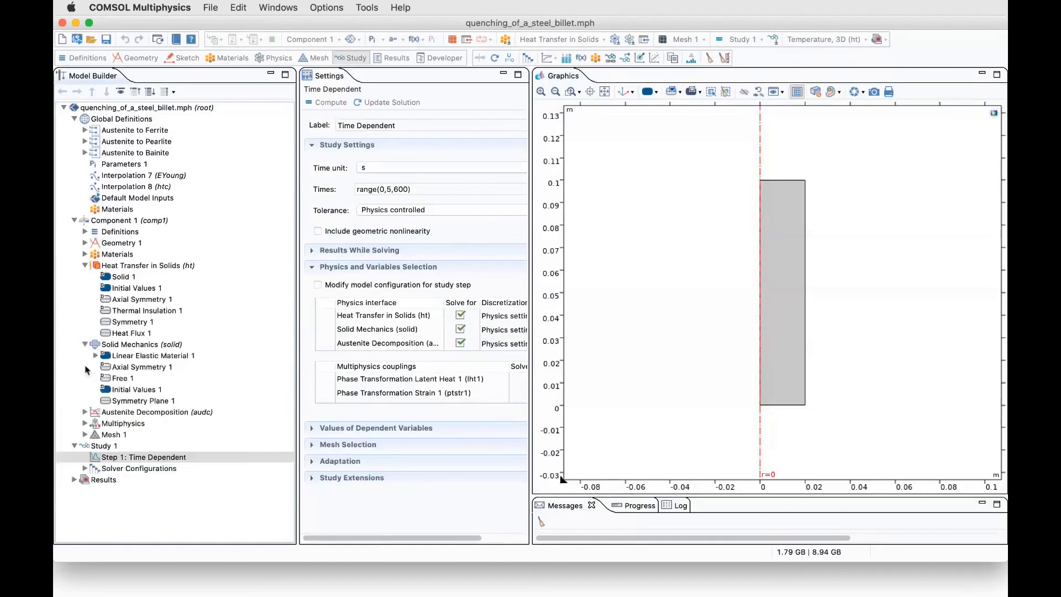
click(85, 412)
scroll(158, 346, down, 3)
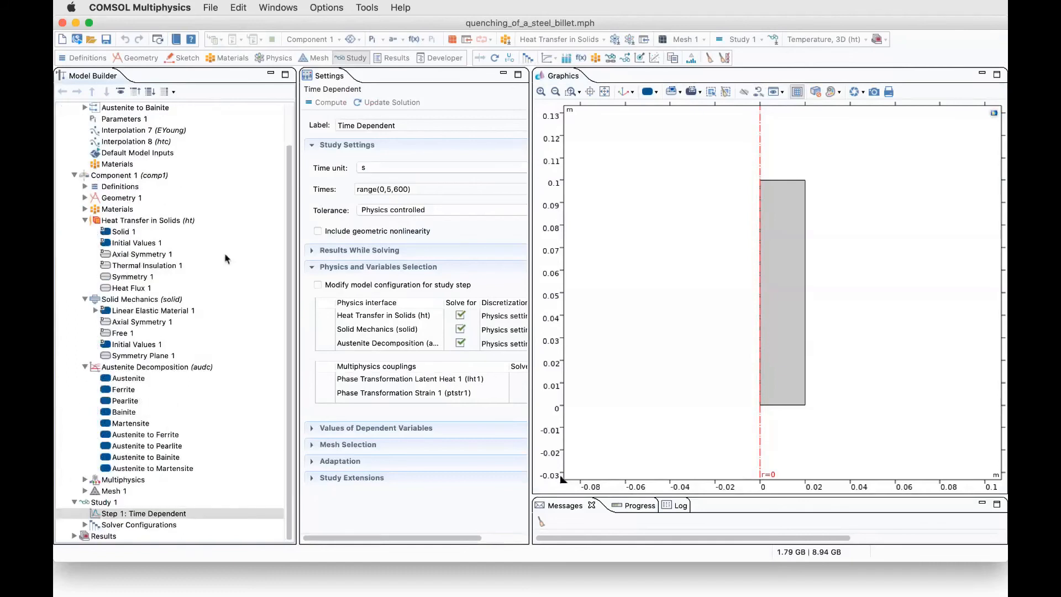
click(85, 479)
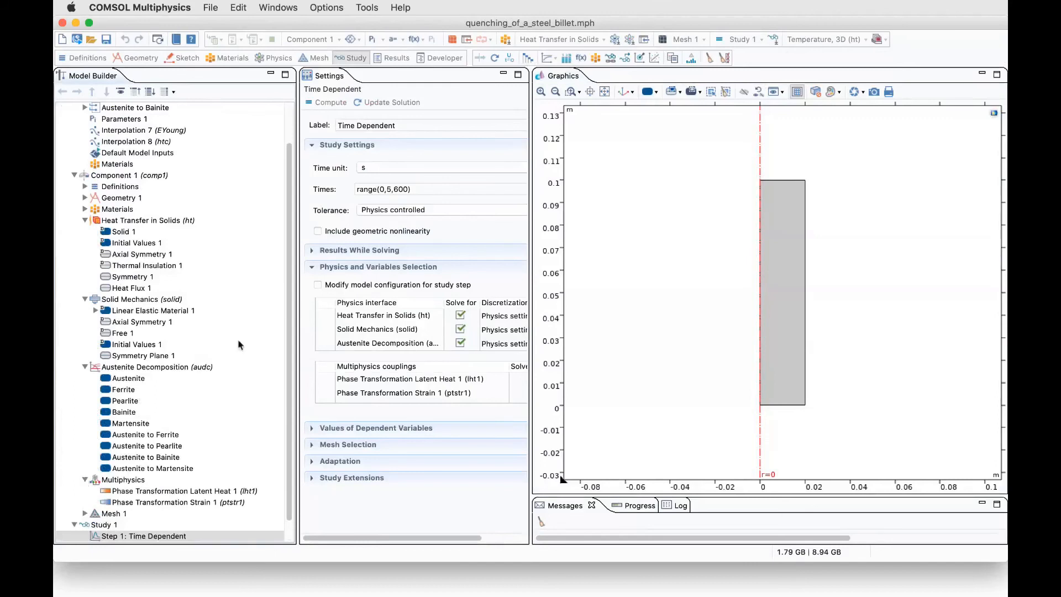
scroll(259, 312, down, 1)
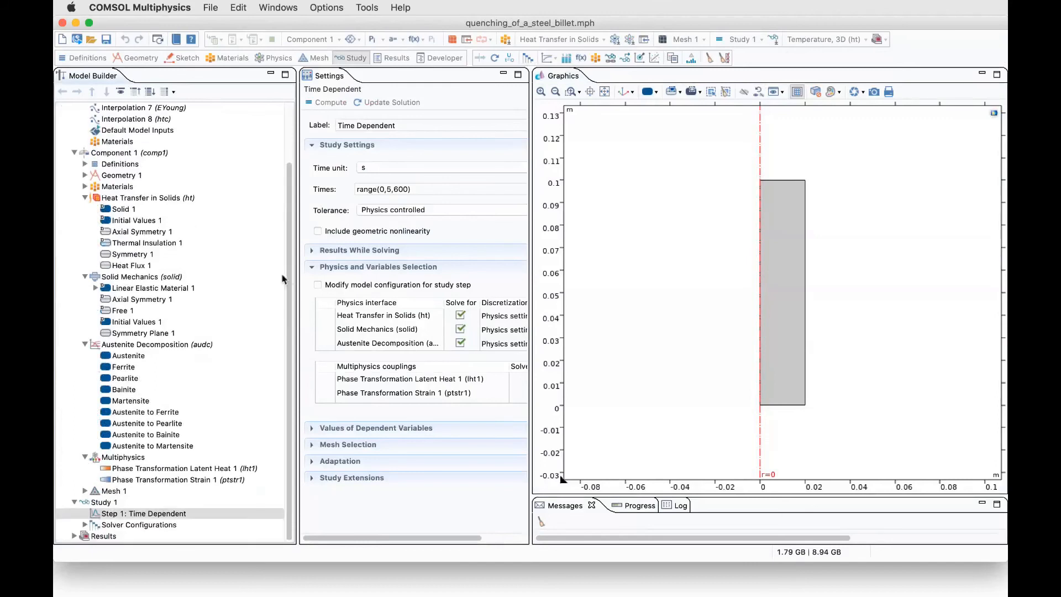
Review the Austenite Decomposition interface settings in a widened settings area, and view its Austenite phase
click(142, 346)
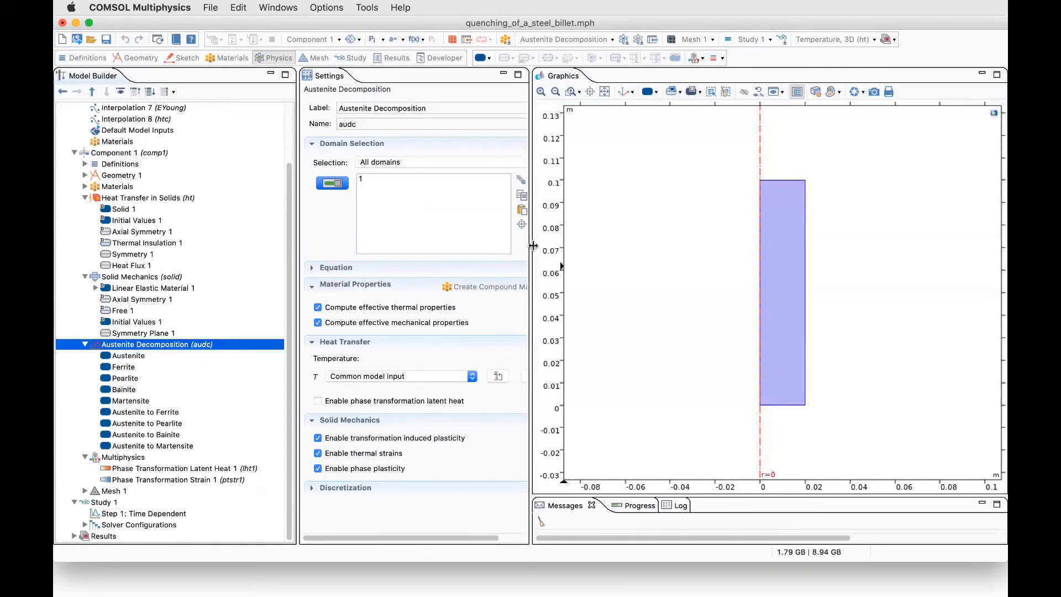
drag(530, 250, 569, 248)
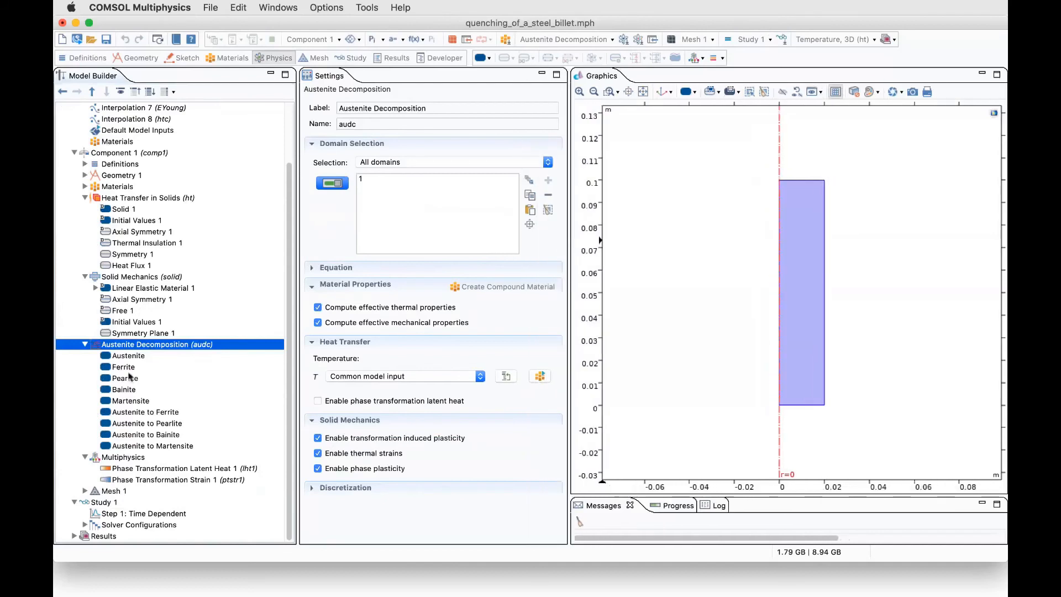
click(133, 356)
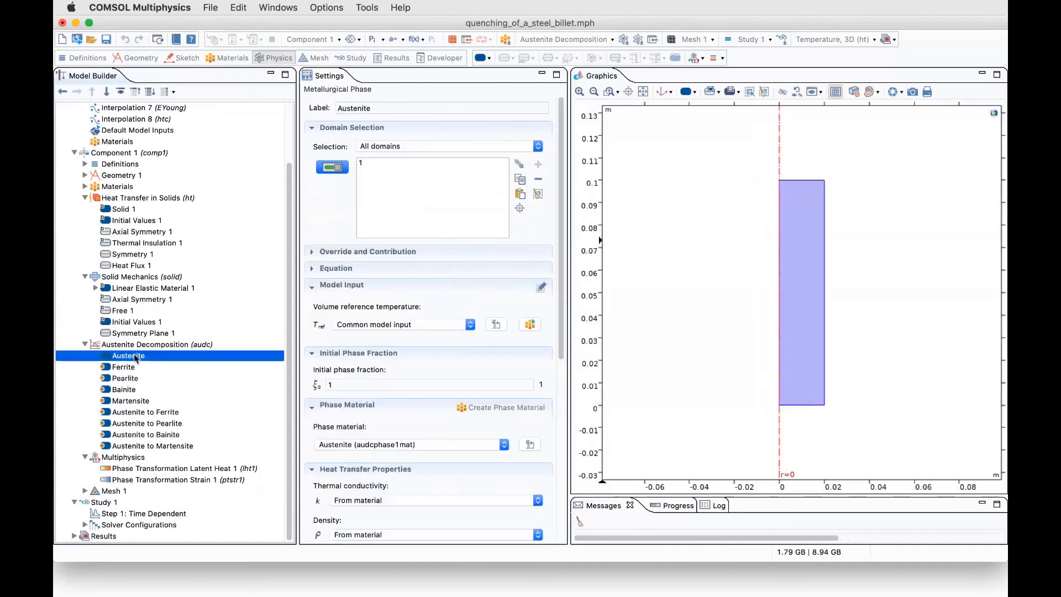
Expand the component's materials and review the Austenite, Ferrite, Martensite and Compound Material entries
click(85, 186)
click(127, 210)
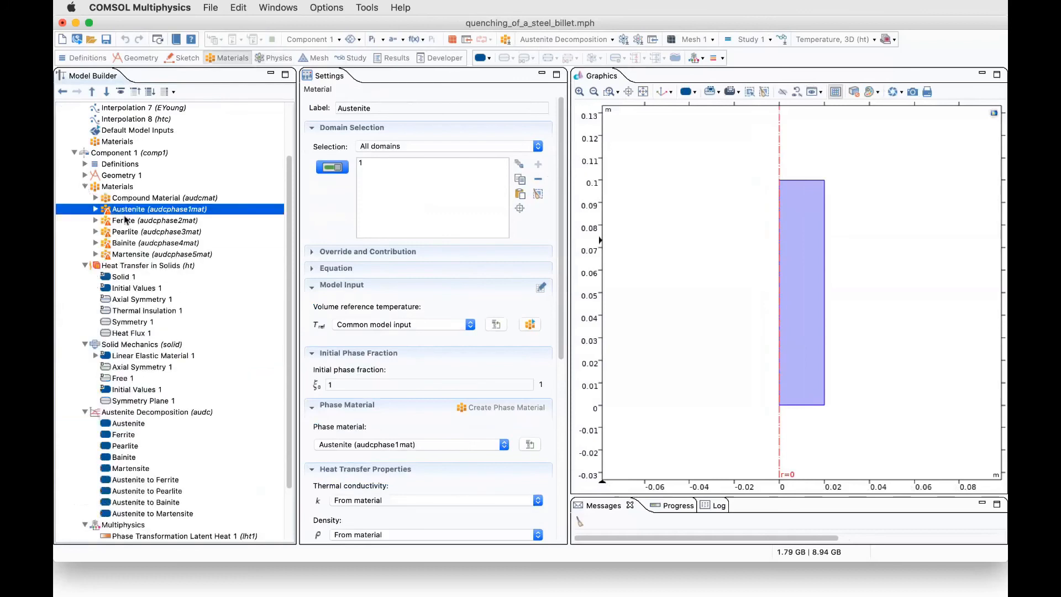
click(127, 221)
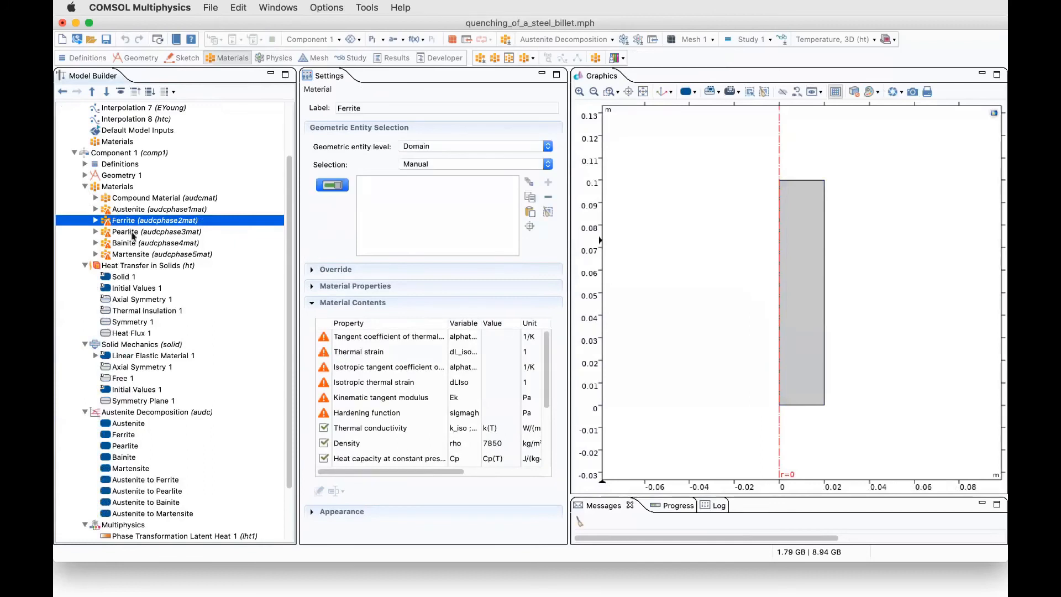
click(138, 255)
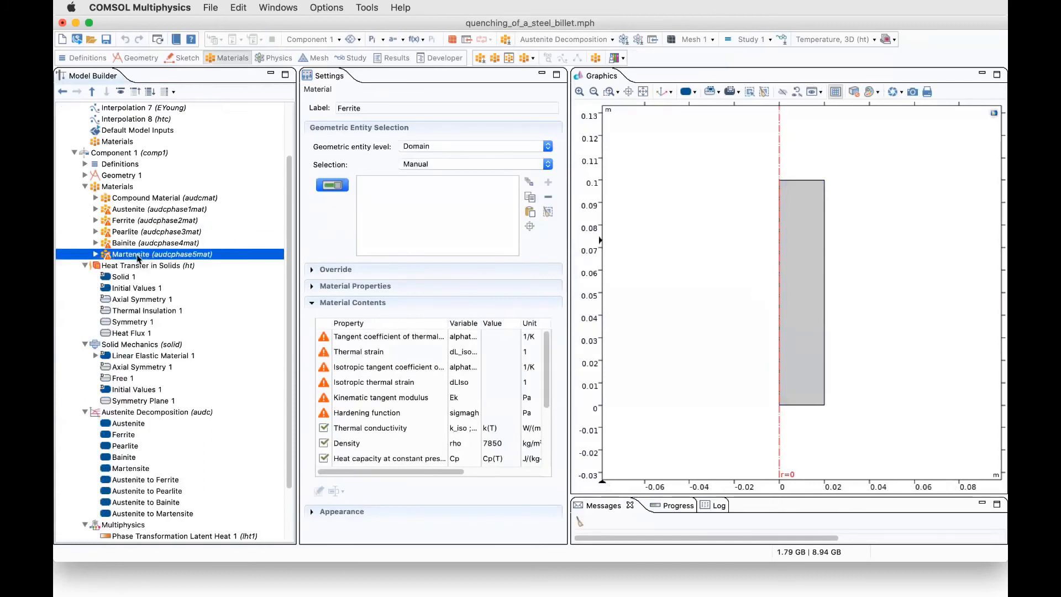
click(136, 200)
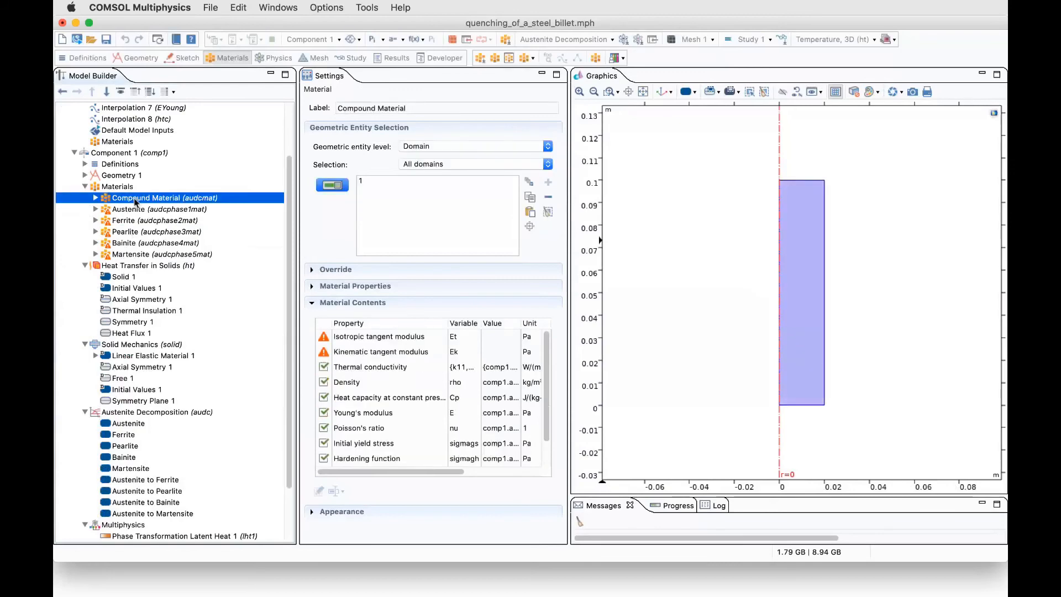
scroll(169, 310, down, 1)
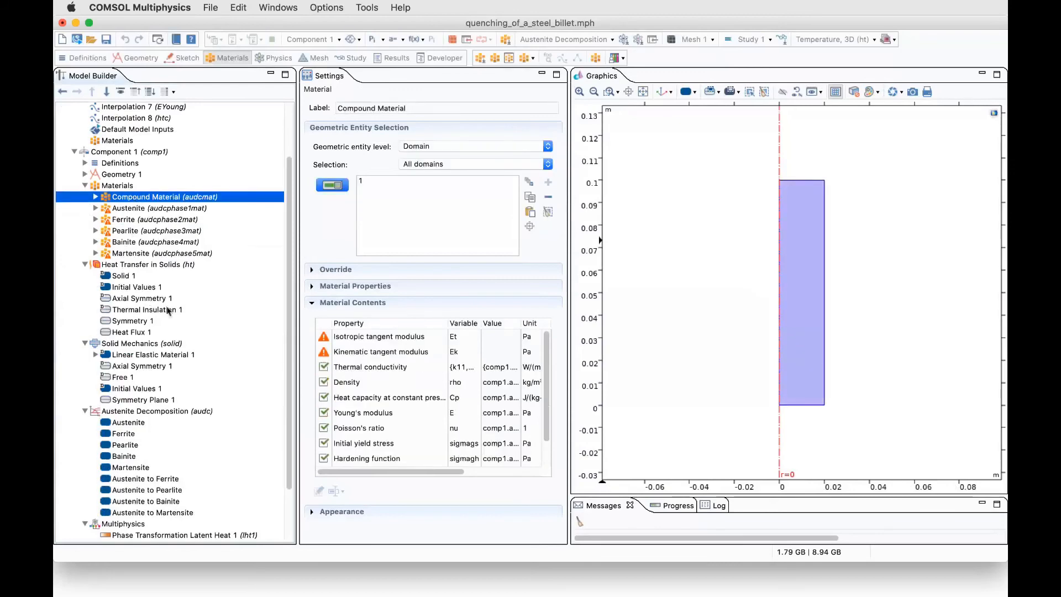
scroll(168, 311, down, 3)
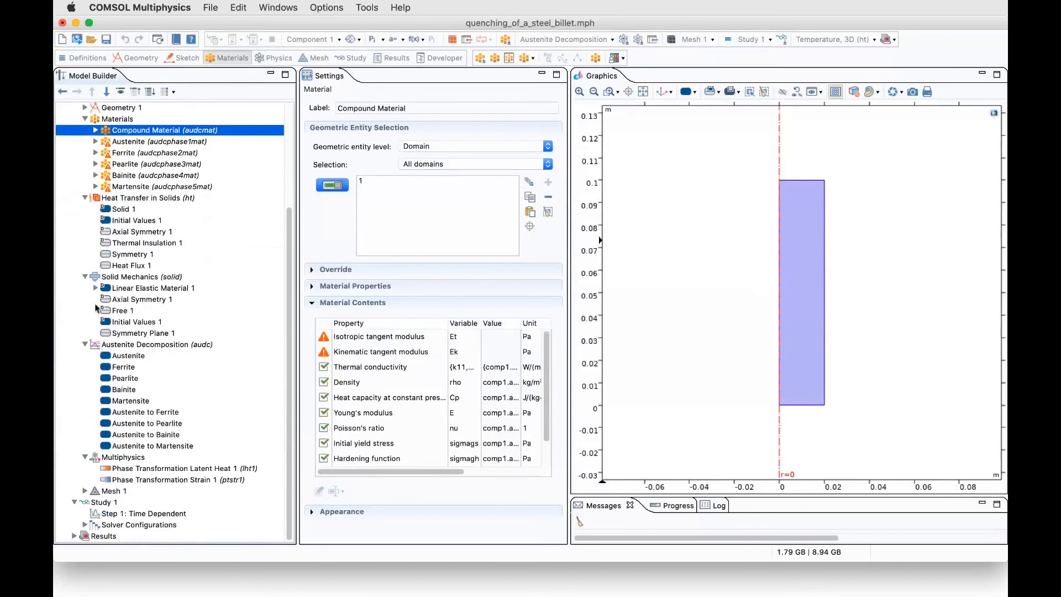
Examine the Austenite phase under Austenite Decomposition, checking its phase material, heat transfer properties and mechanical properties
click(109, 347)
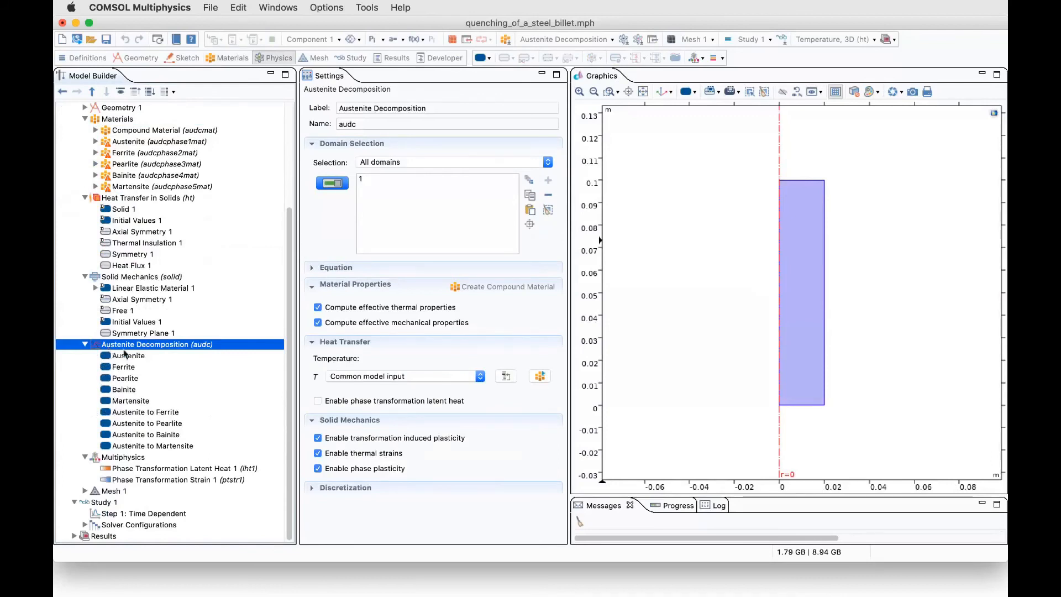
click(126, 356)
scroll(505, 419, down, 1)
scroll(504, 420, down, 5)
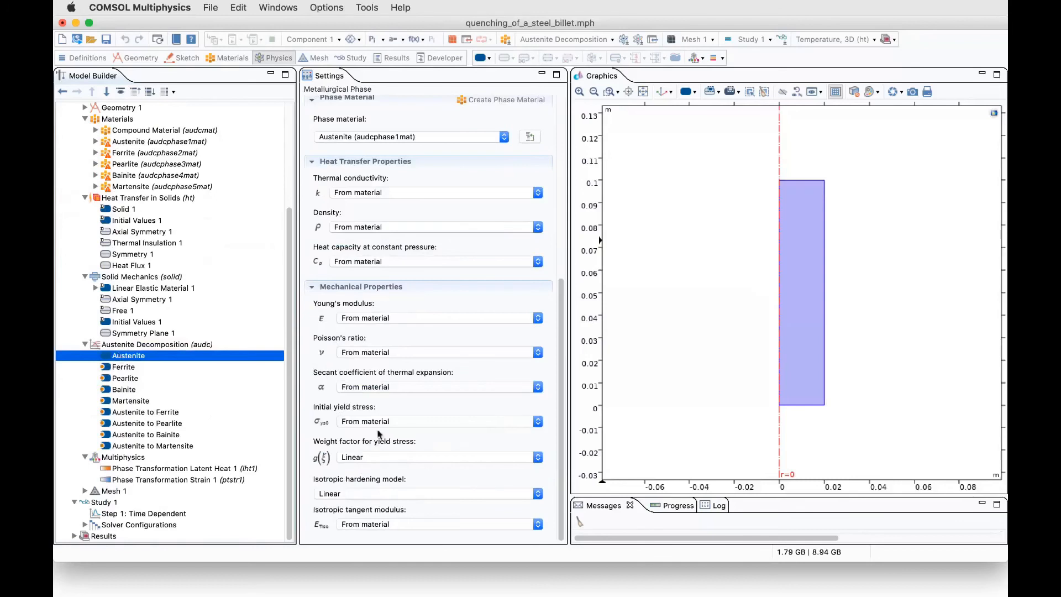
scroll(437, 217, up, 3)
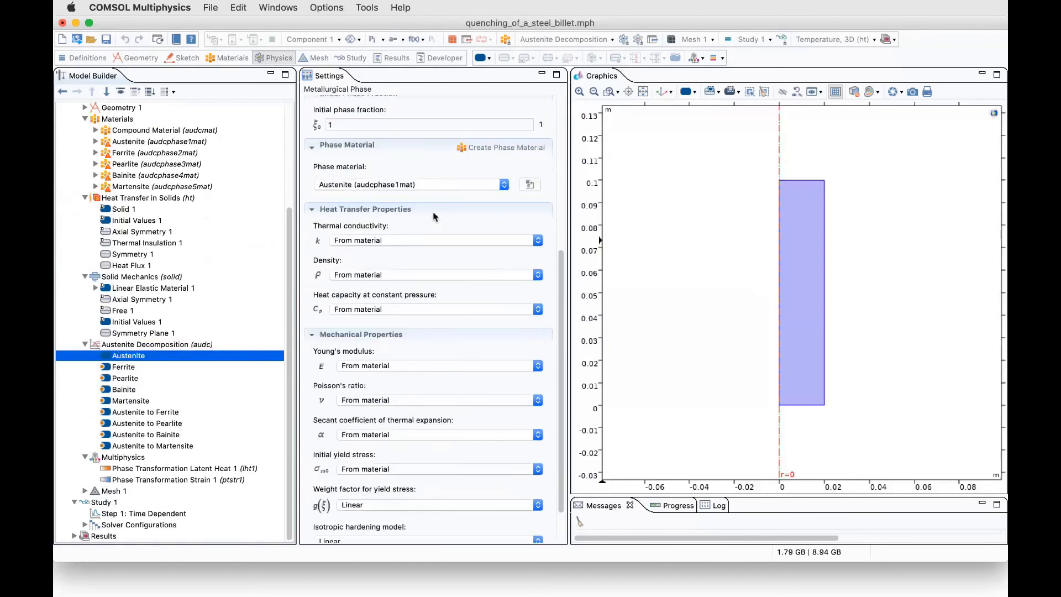
scroll(447, 284, down, 3)
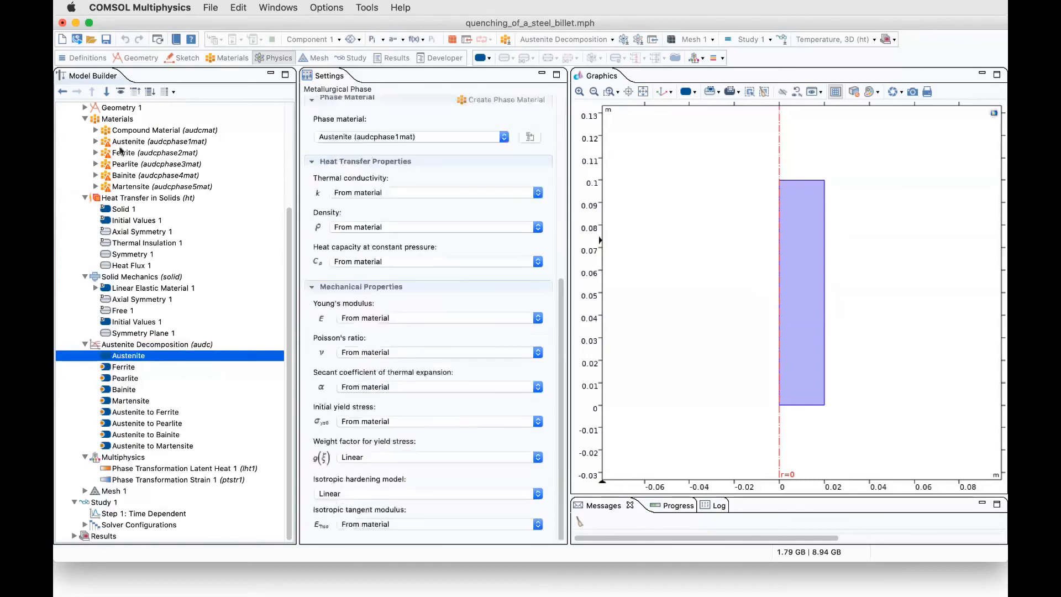
scroll(409, 271, up, 10)
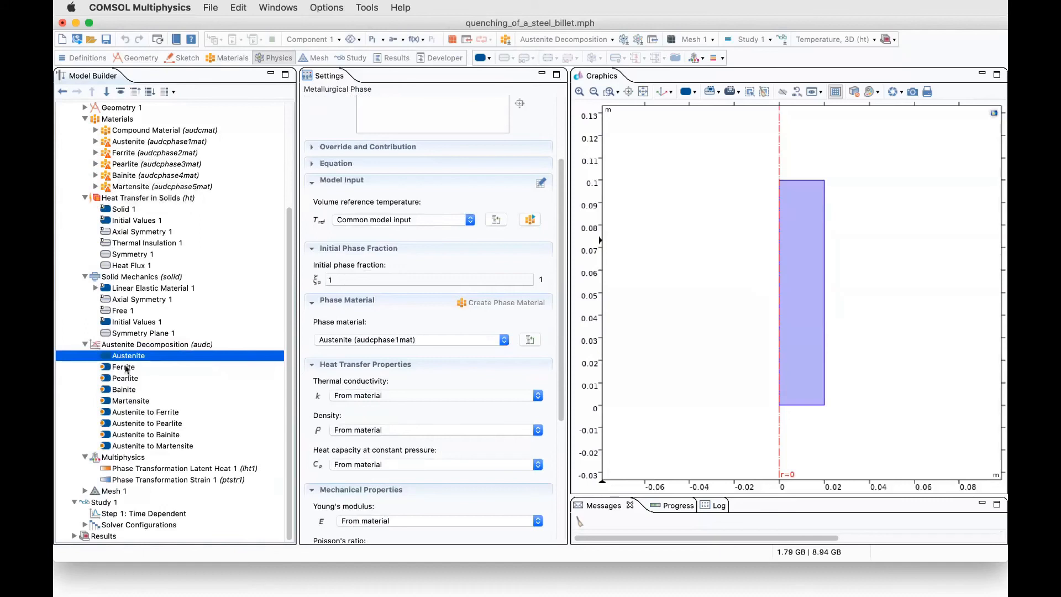
Compare the initial phase fractions of the Austenite, Ferrite, Pearlite, Bainite and Martensite phases
click(126, 368)
click(128, 355)
click(332, 280)
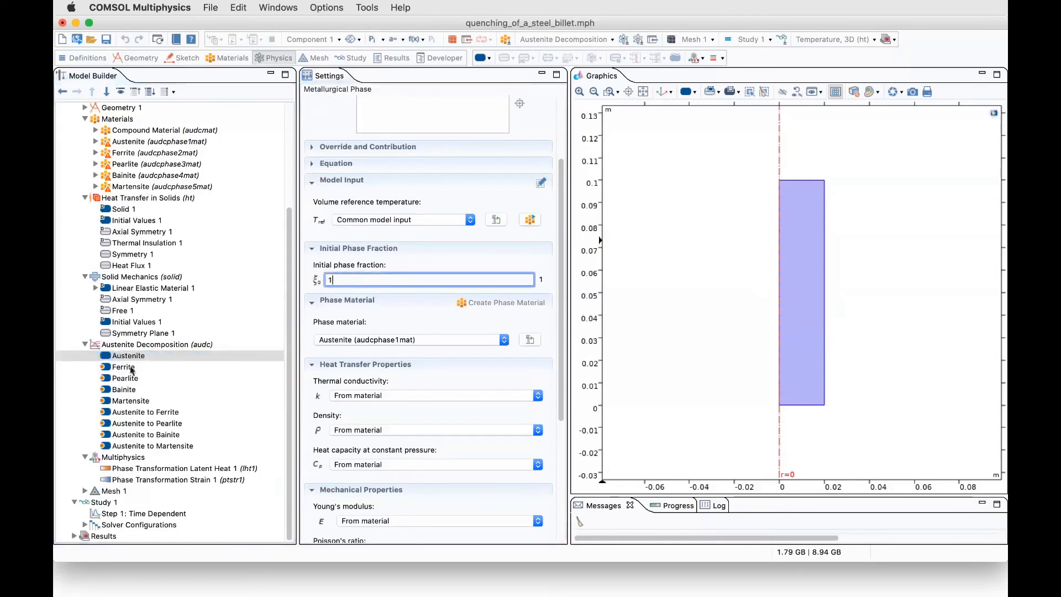
click(131, 369)
click(132, 377)
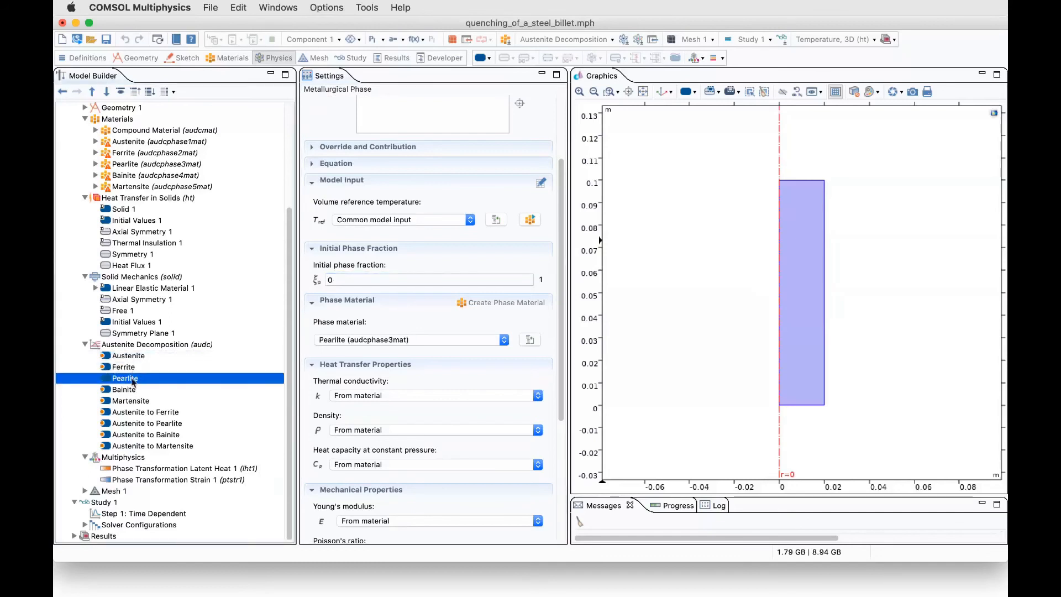
click(132, 368)
click(132, 378)
click(131, 389)
click(132, 399)
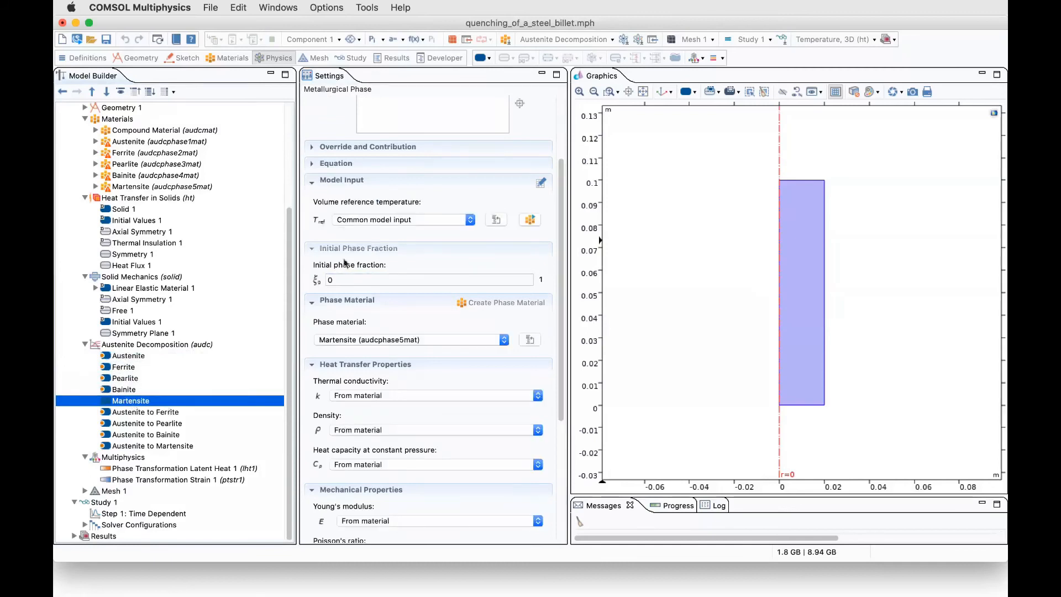
click(342, 277)
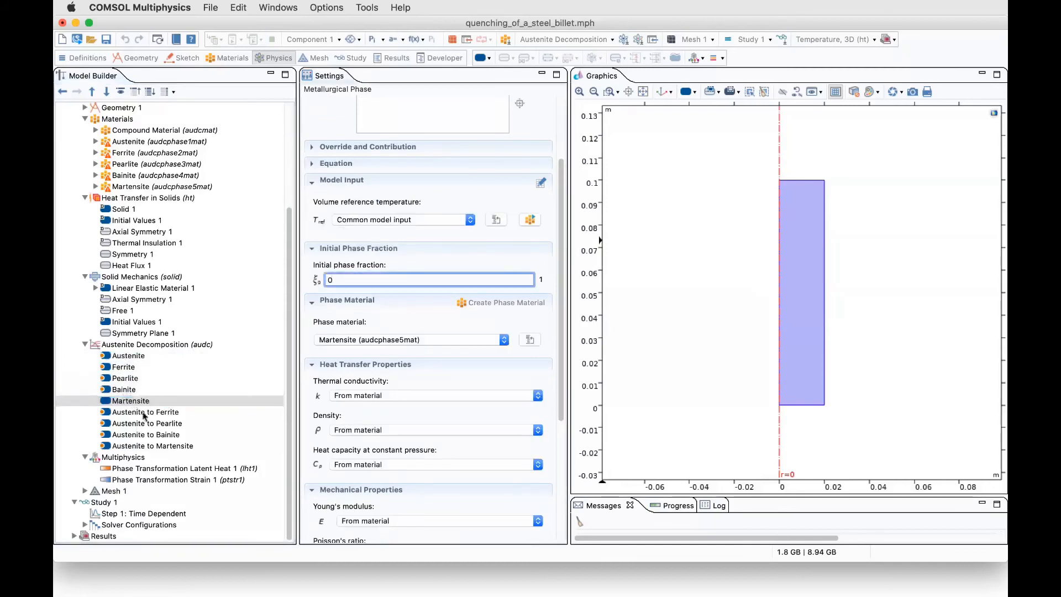
Examine the Austenite to Ferrite transformation, showing its equations and the available phase transformation models while keeping Leblond-Devaux
click(143, 412)
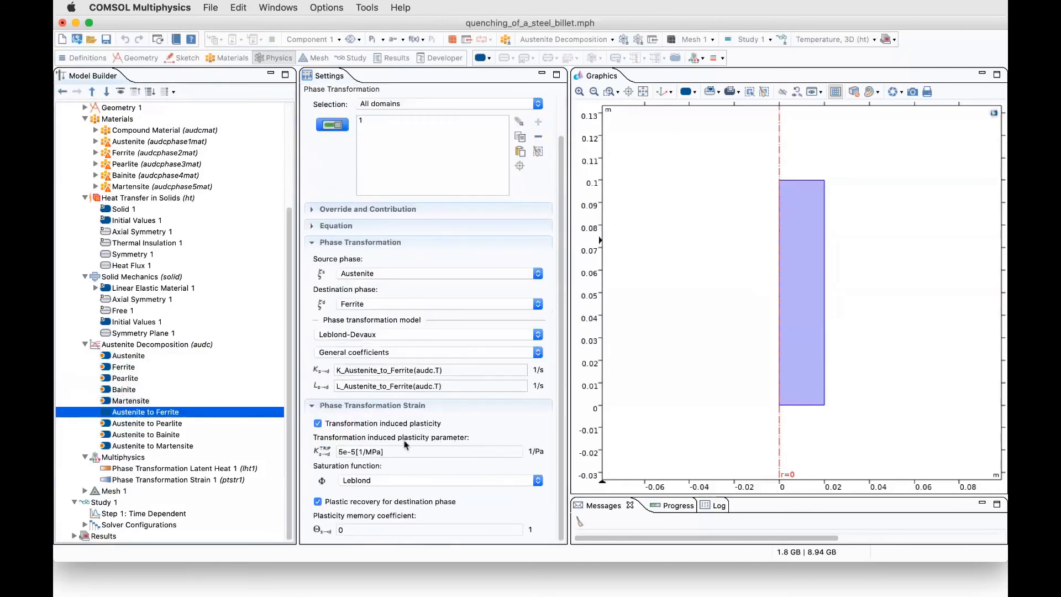
click(347, 226)
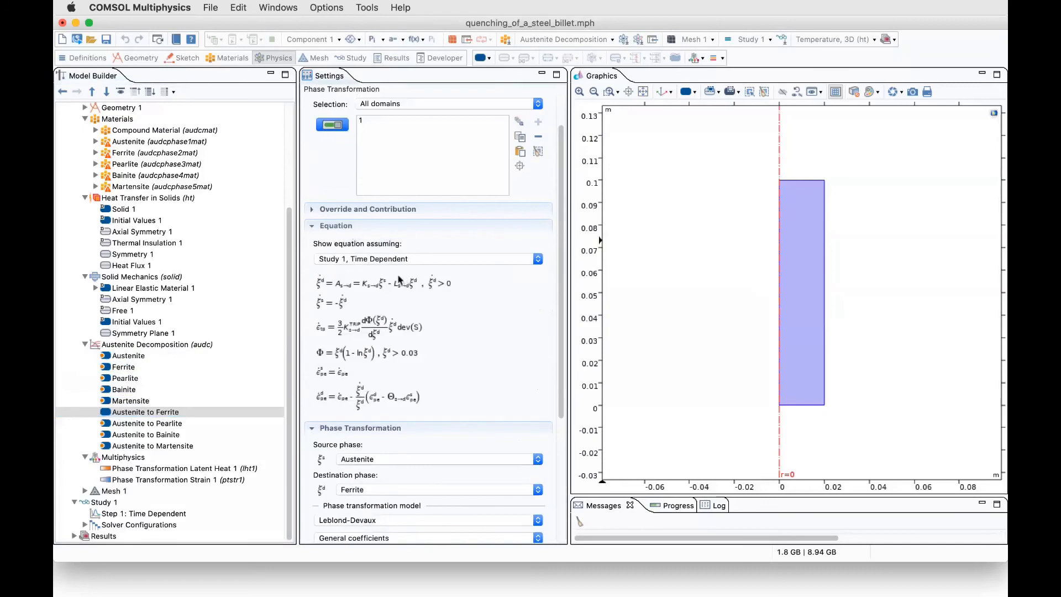
scroll(513, 395, down, 5)
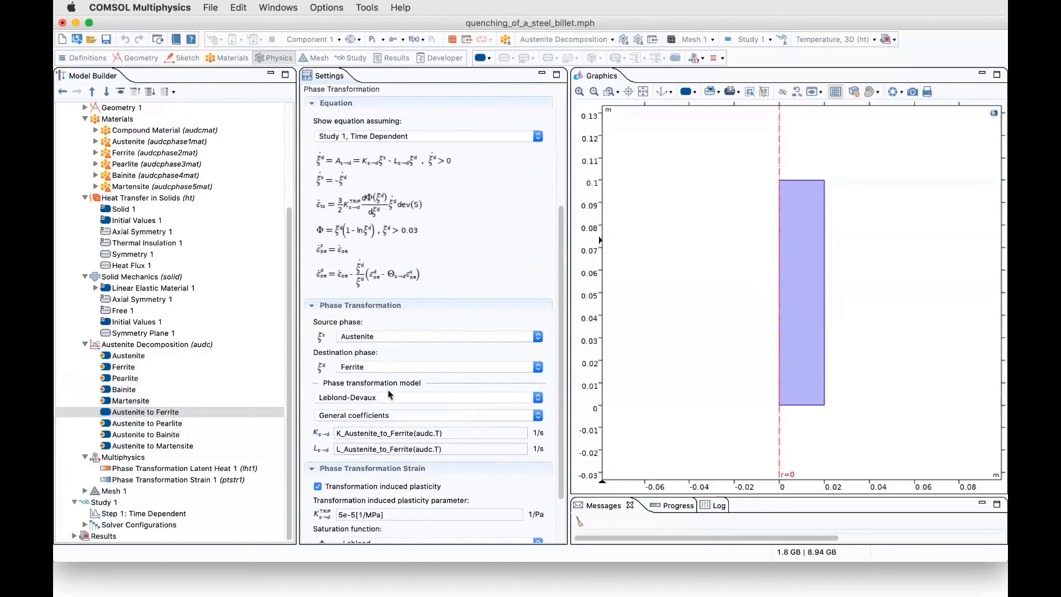
click(380, 397)
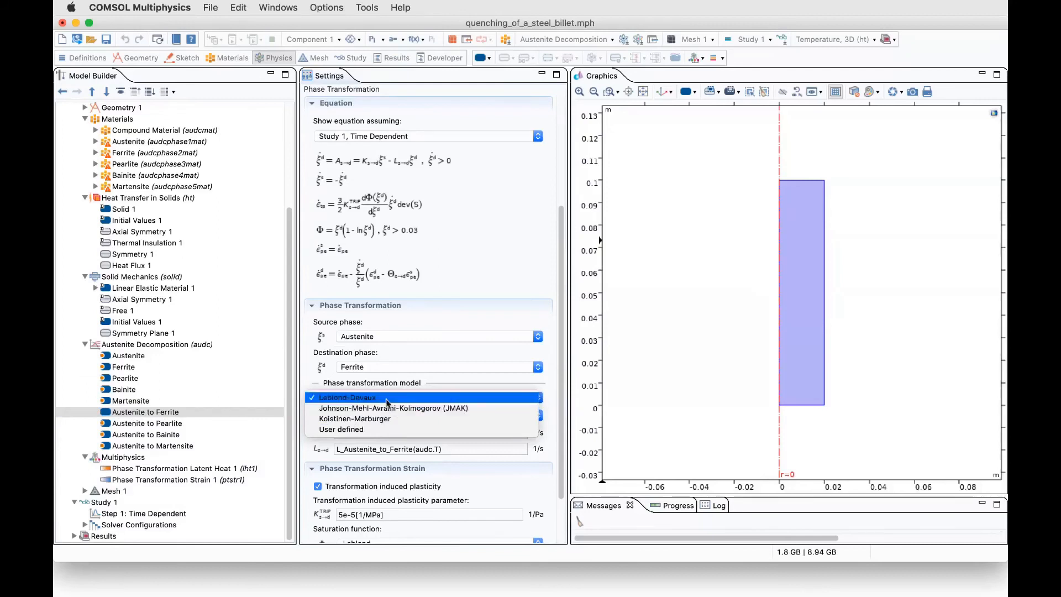
click(387, 400)
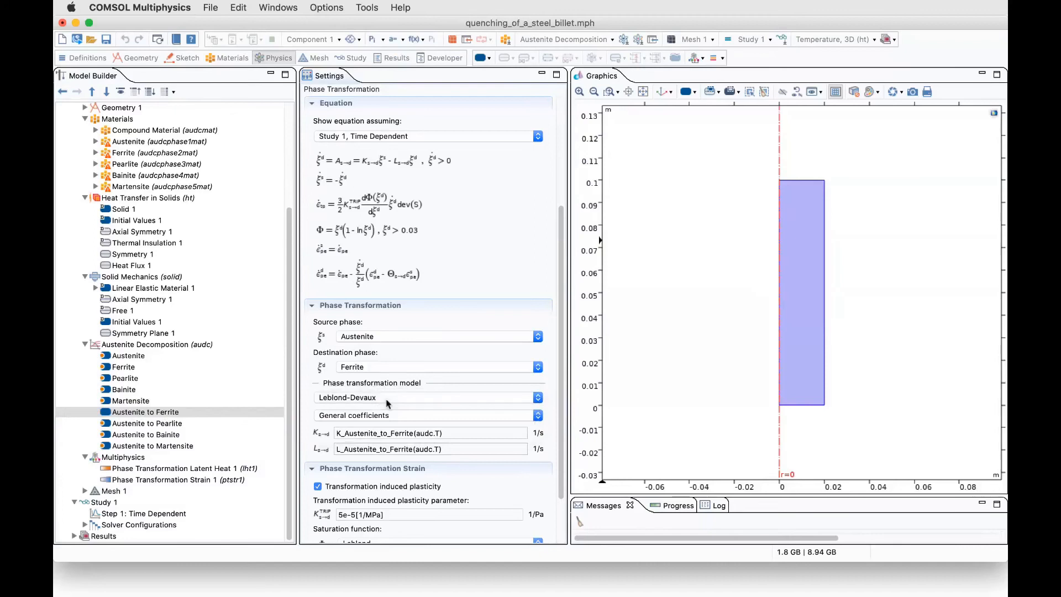
click(387, 400)
click(387, 400)
Review the phase transformation models of the Austenite to Pearlite, Austenite to Bainite and Austenite to Martensite transformations
click(159, 423)
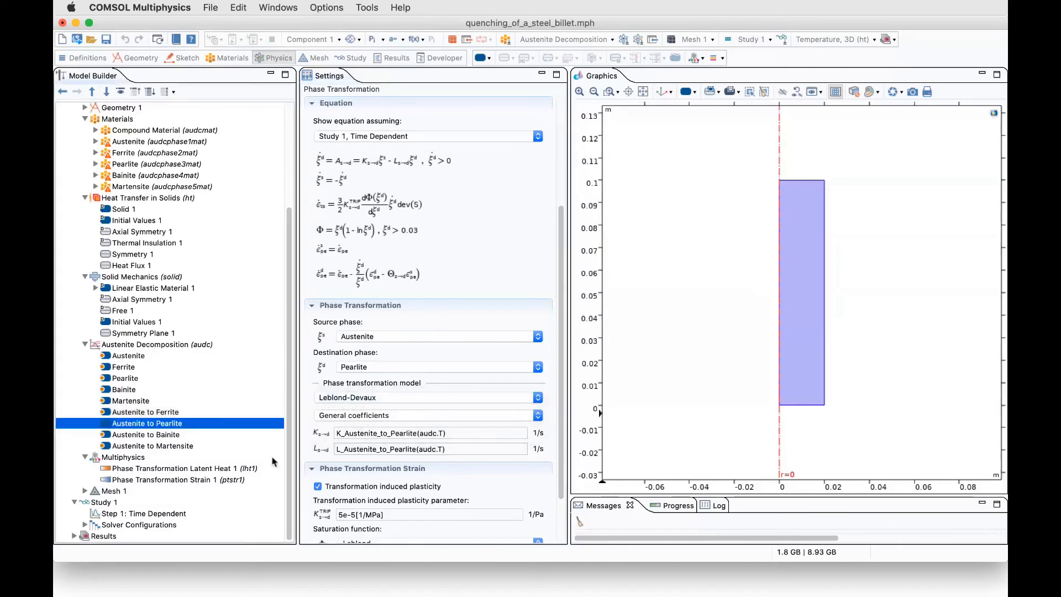
click(163, 435)
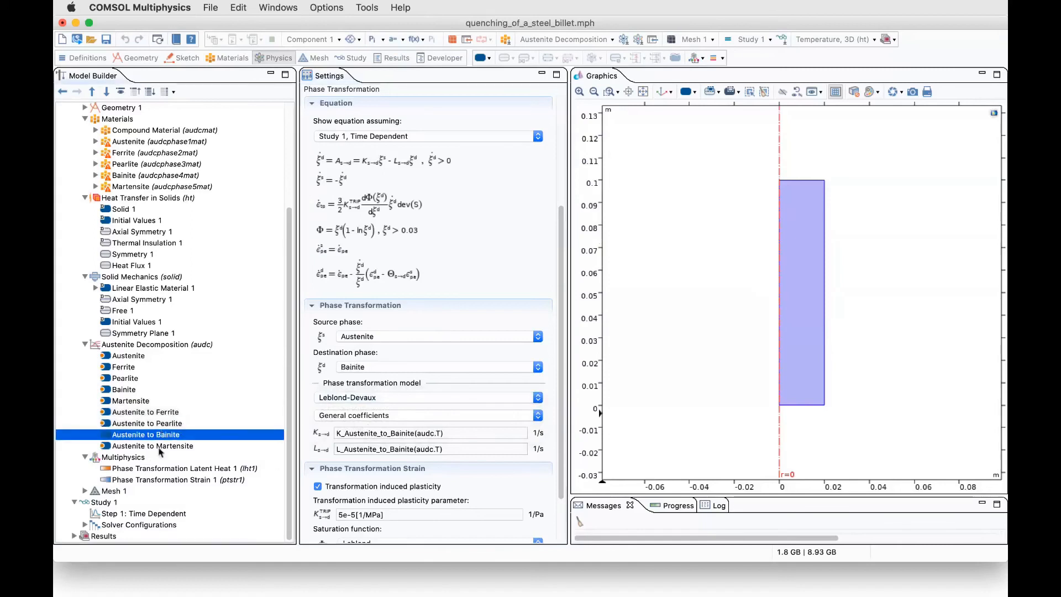
click(159, 447)
scroll(364, 370, down, 2)
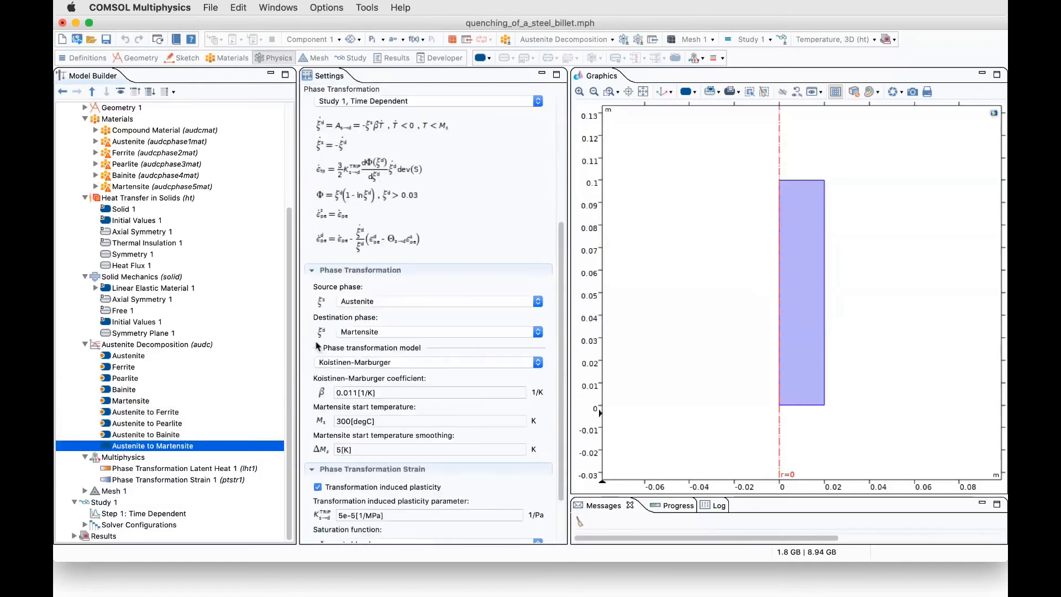
Examine the Austenite to Martensite transformation's available models, equations and transformation strain settings, keeping the Koistinen-Marburger model
click(365, 363)
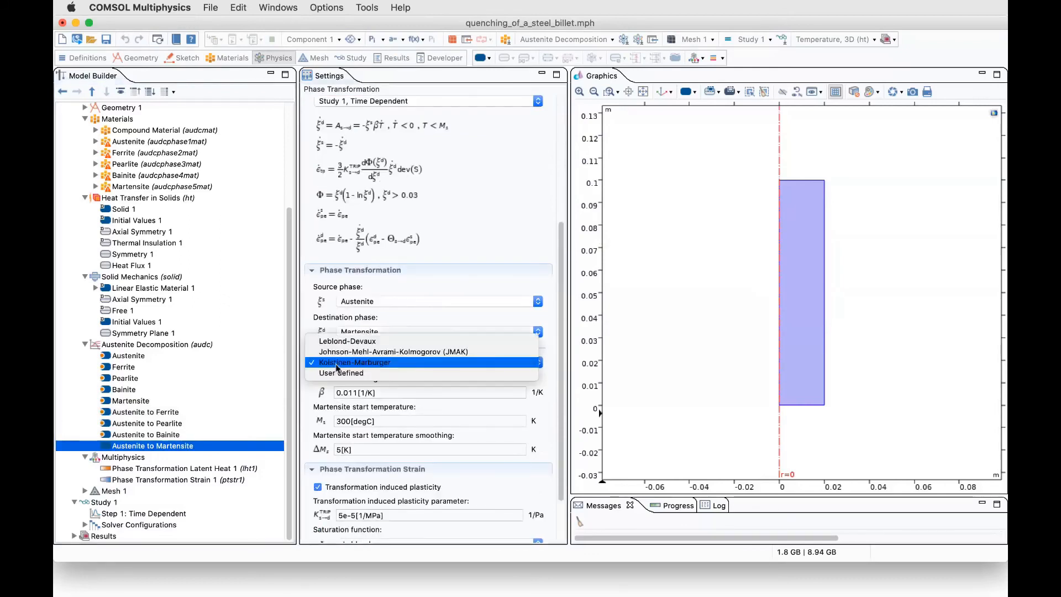
click(366, 366)
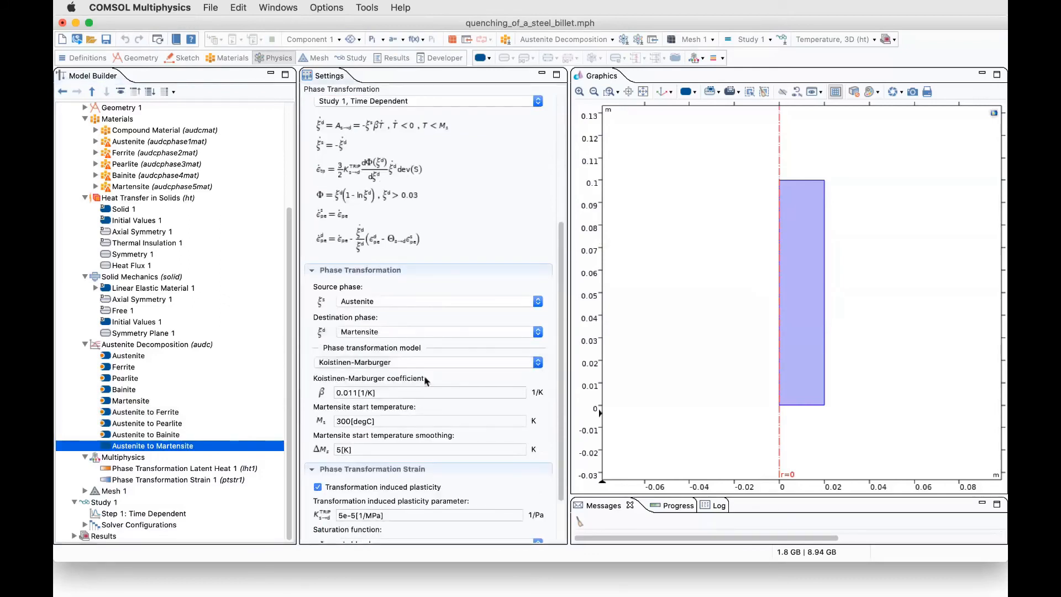
scroll(411, 384, up, 3)
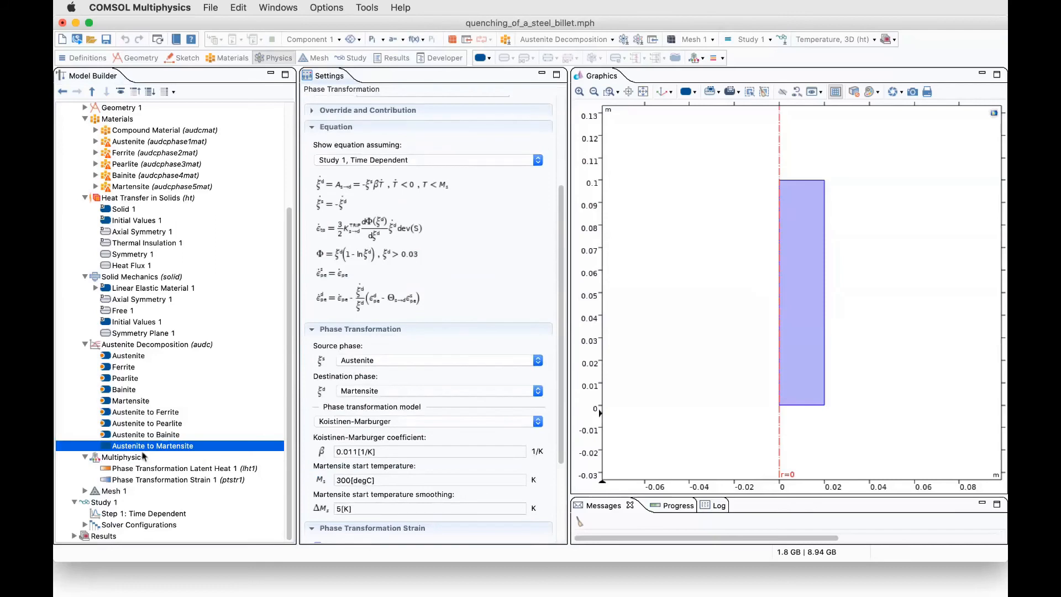
scroll(386, 359, down, 3)
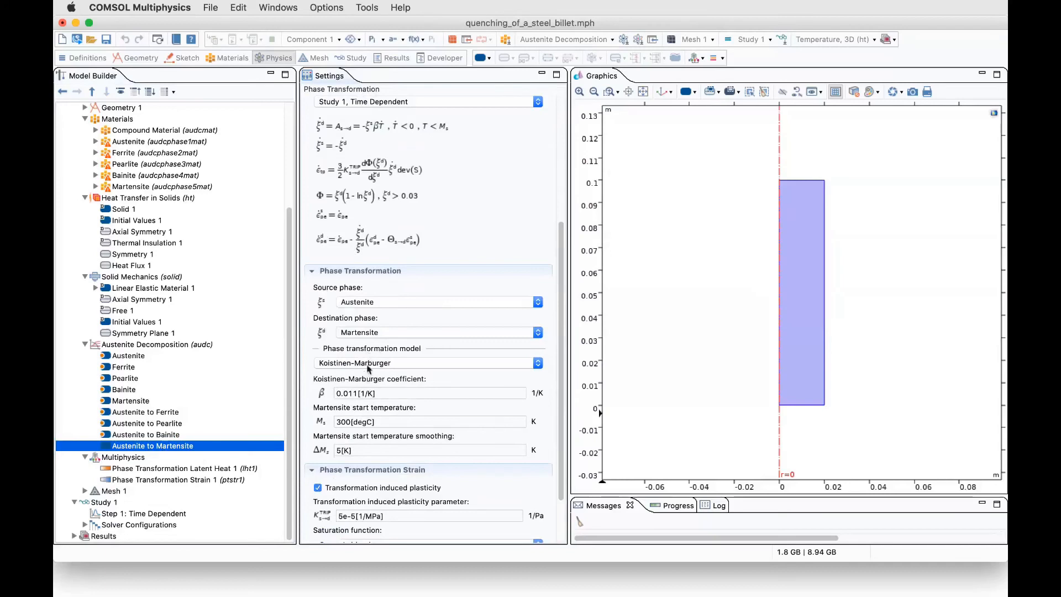
scroll(373, 364, down, 3)
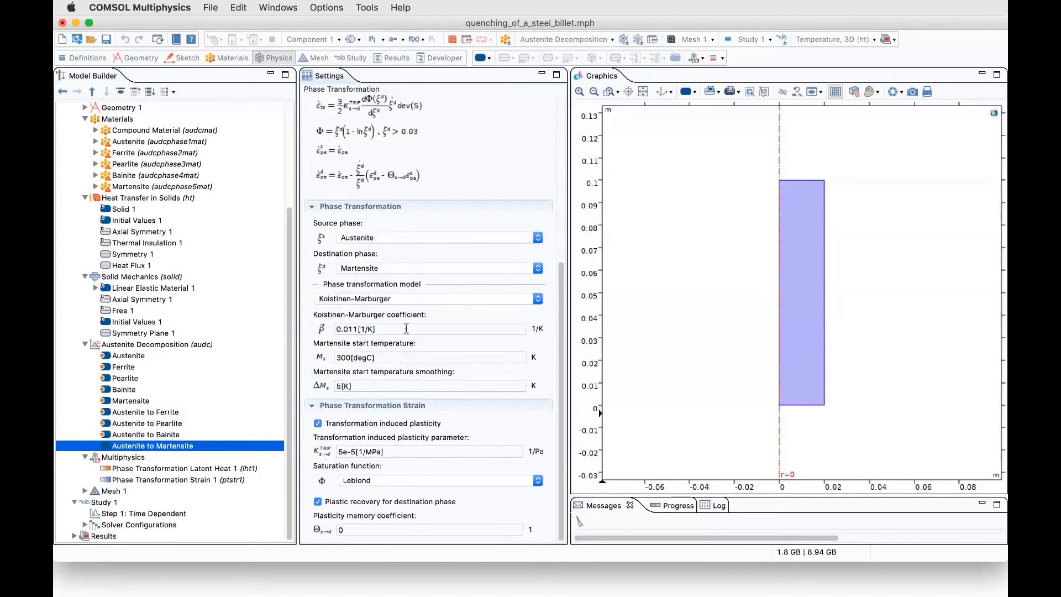
scroll(341, 140, up, 3)
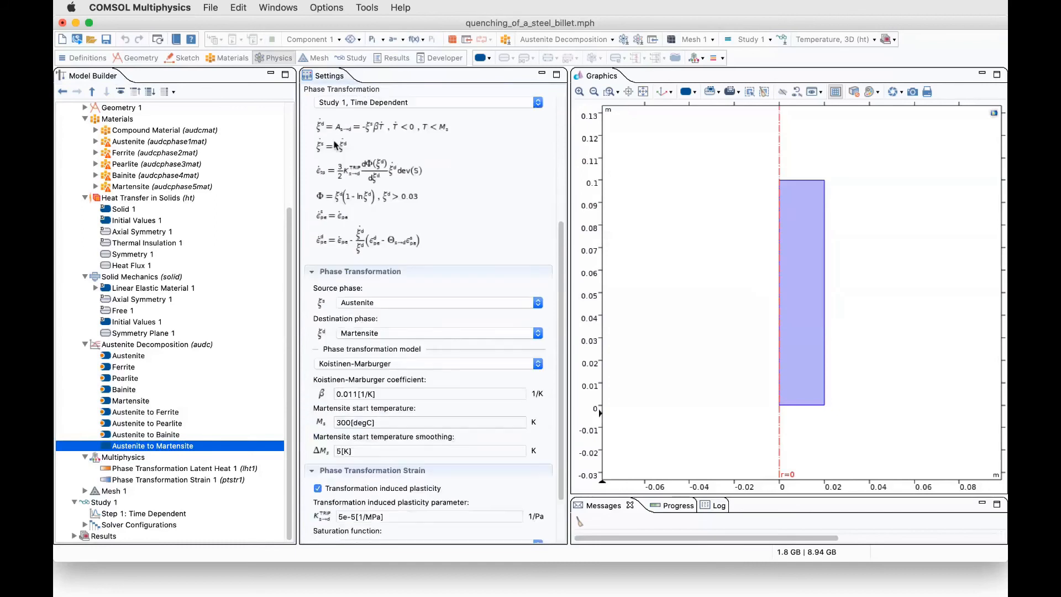
scroll(468, 326, down, 3)
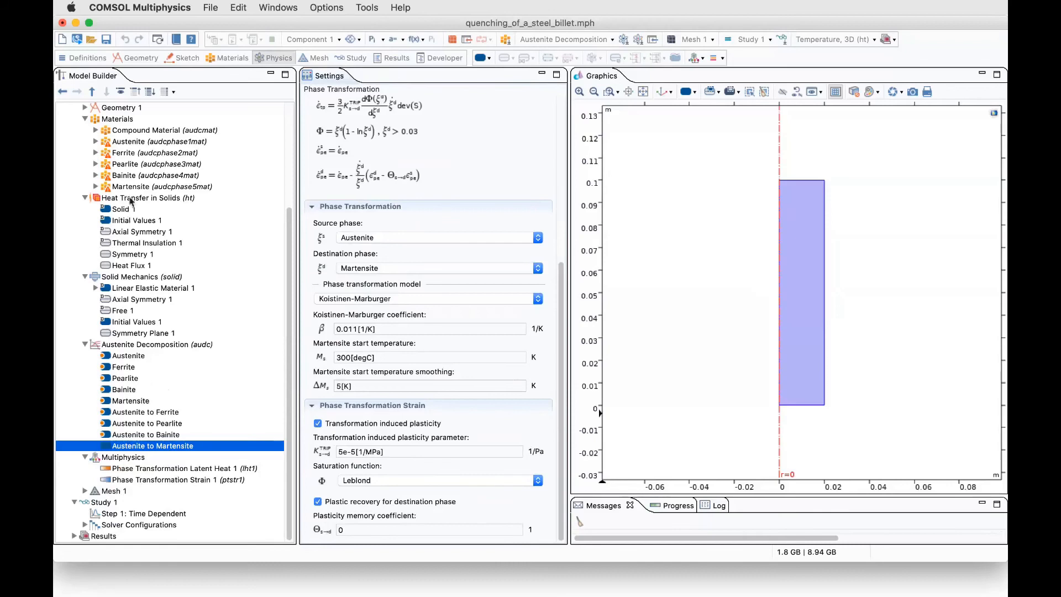
Check the Heat Flux 1 boundary condition and the interfaces coupled by Phase Transformation Latent Heat 1 and Phase Transformation Strain 1
click(131, 199)
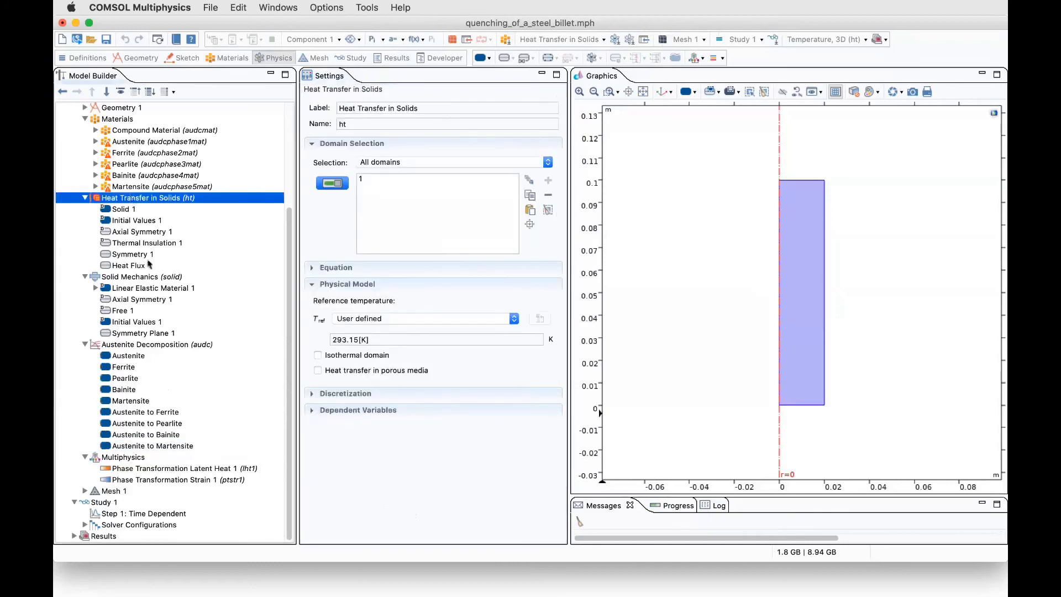
click(140, 266)
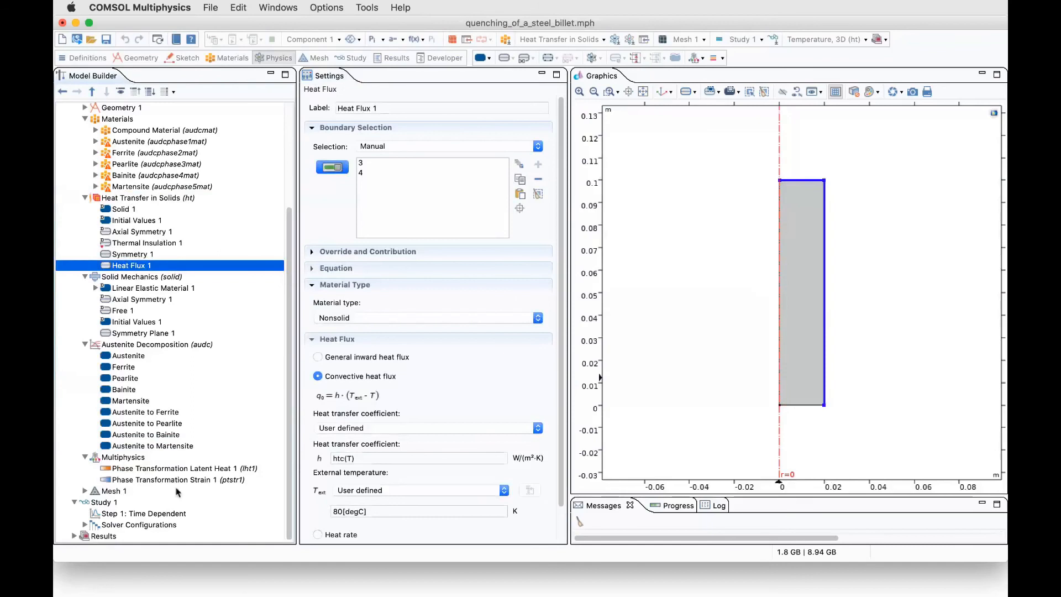
click(187, 471)
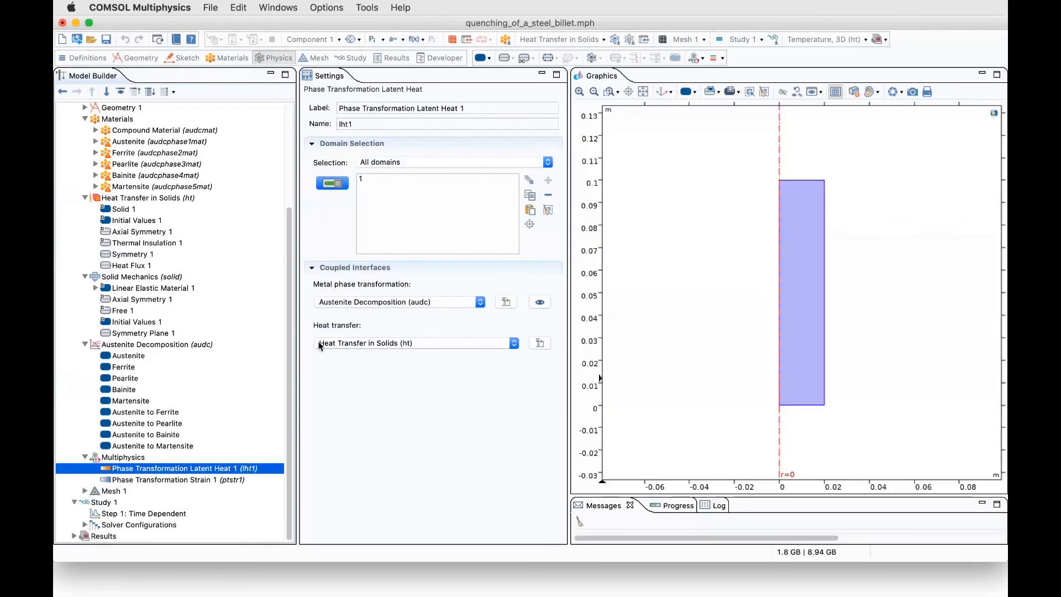
click(182, 479)
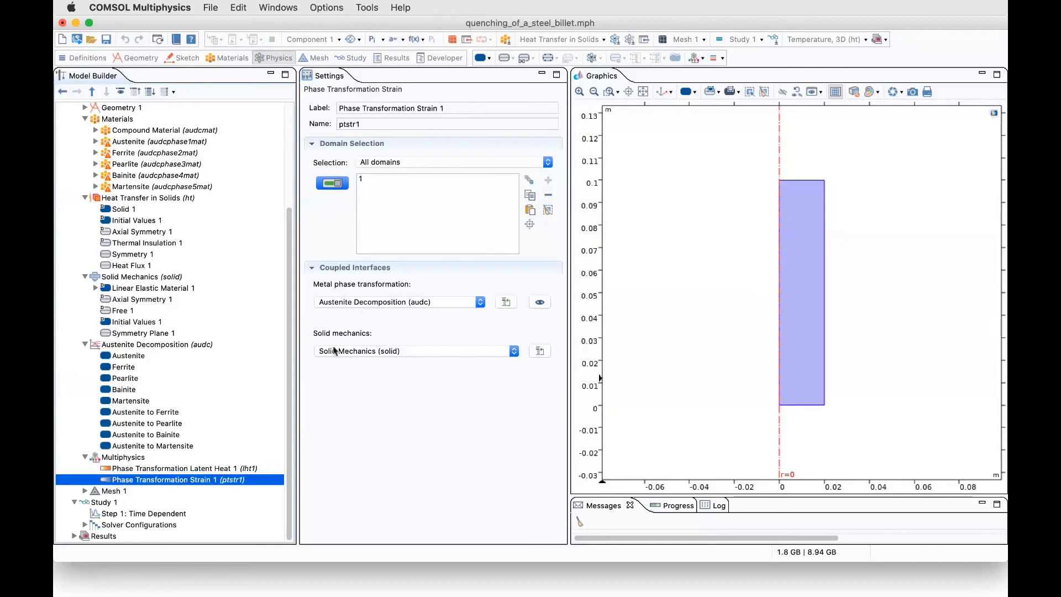
Review the Plasticity 1 settings under Solid Mechanics and its parent Linear Elastic Material 1
click(96, 288)
click(136, 299)
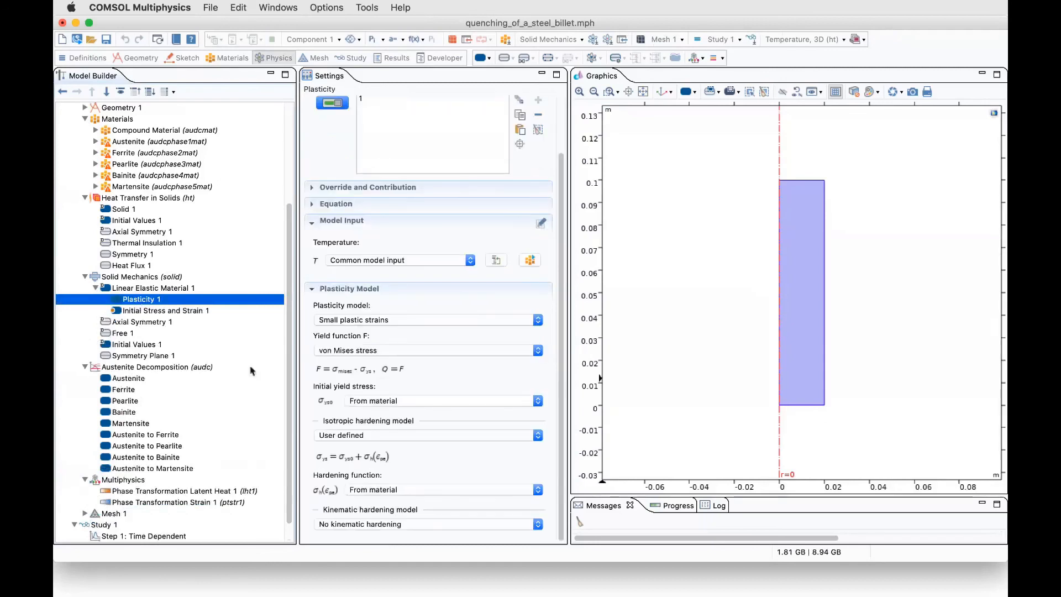
click(154, 310)
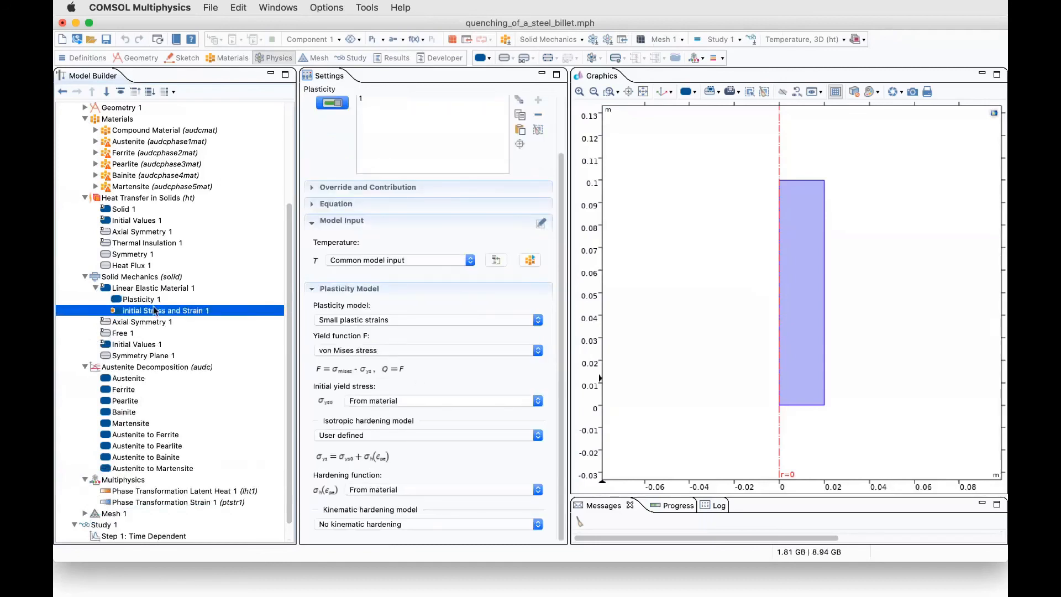
click(142, 300)
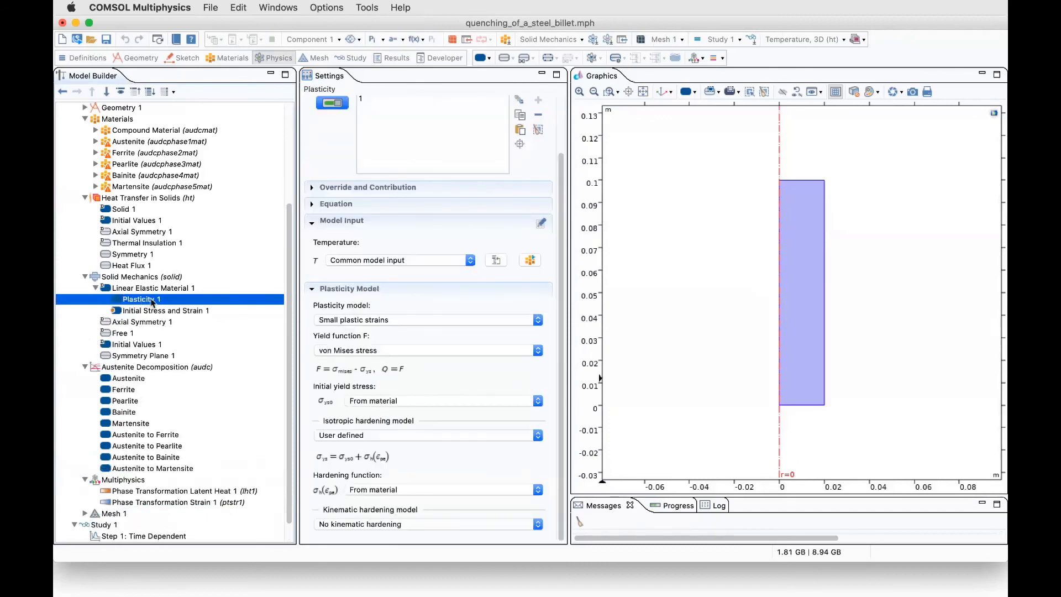
click(156, 289)
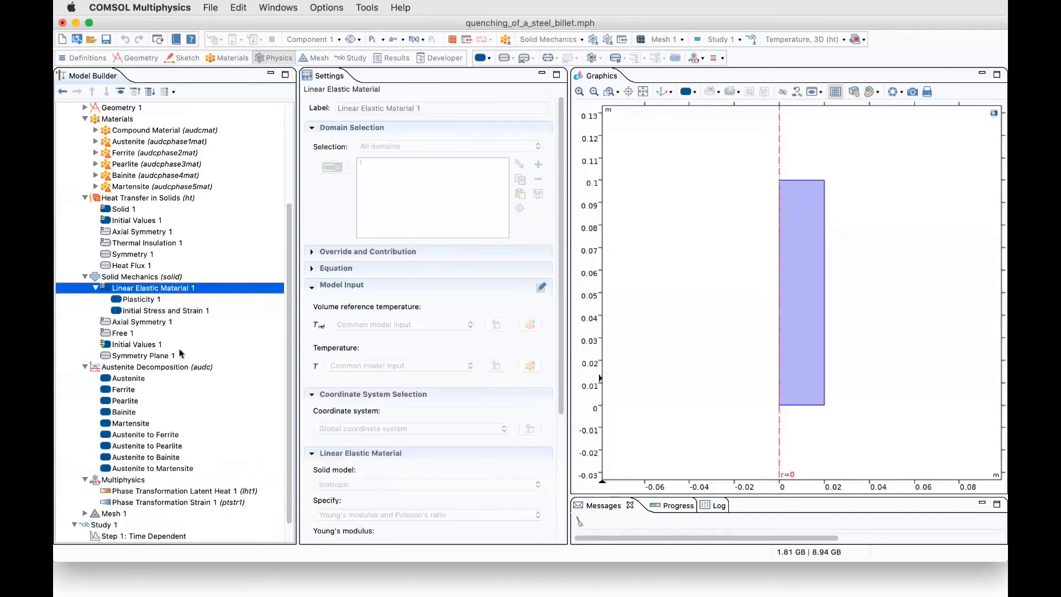
Plot the 2D Austenite, Ferrite and Pearlite phase fractions at the last time, 600 s
scroll(210, 377, down, 1)
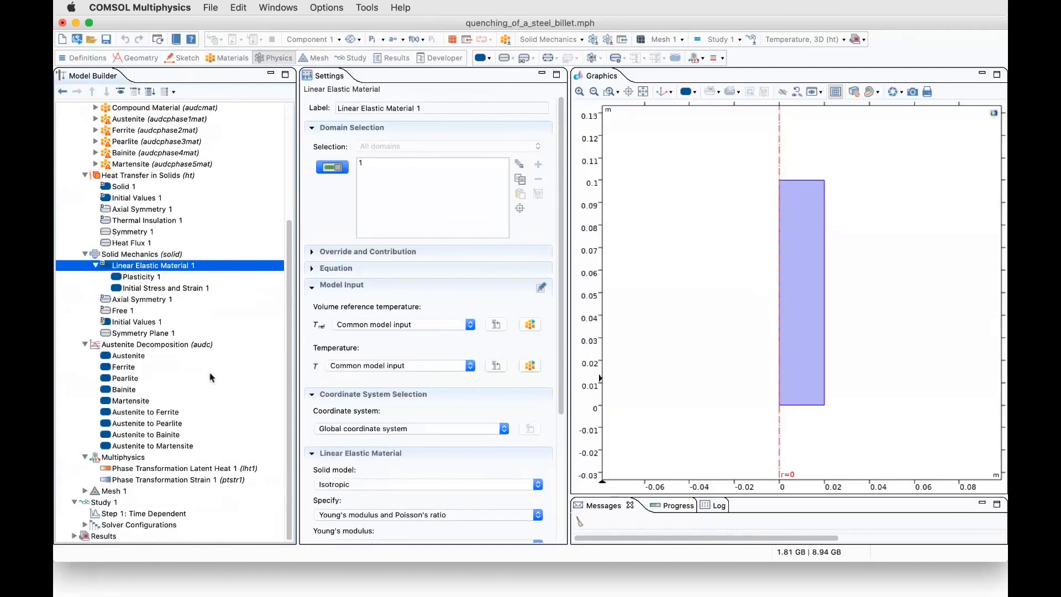
scroll(199, 426, down, 5)
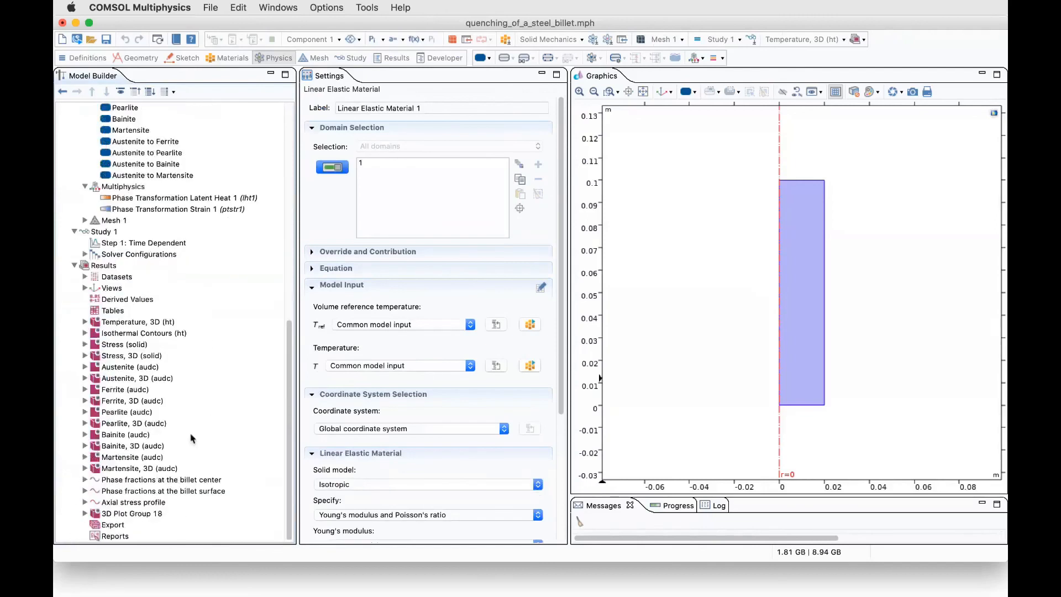
click(114, 368)
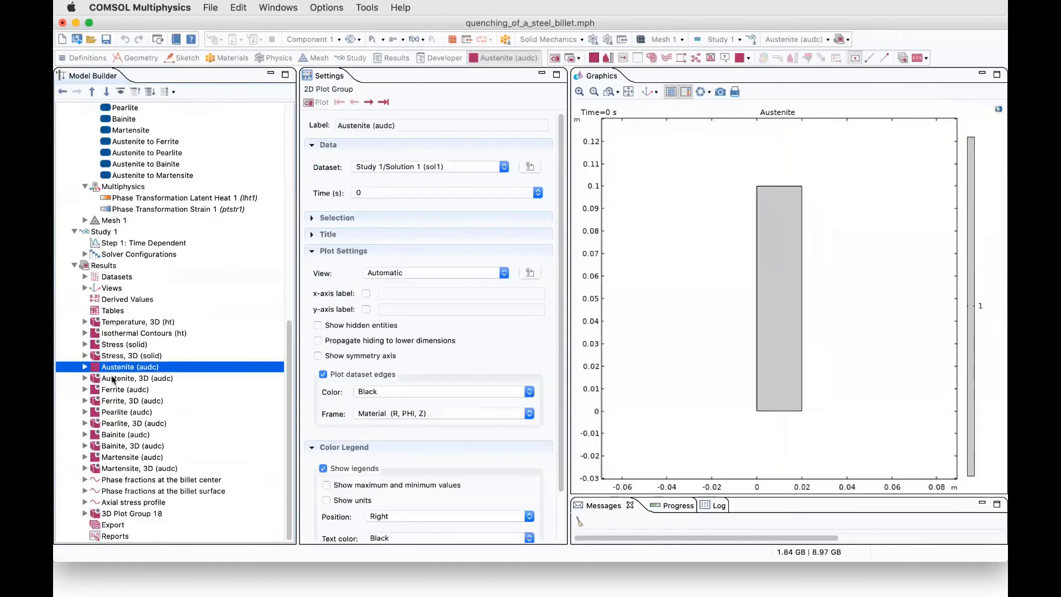
click(384, 102)
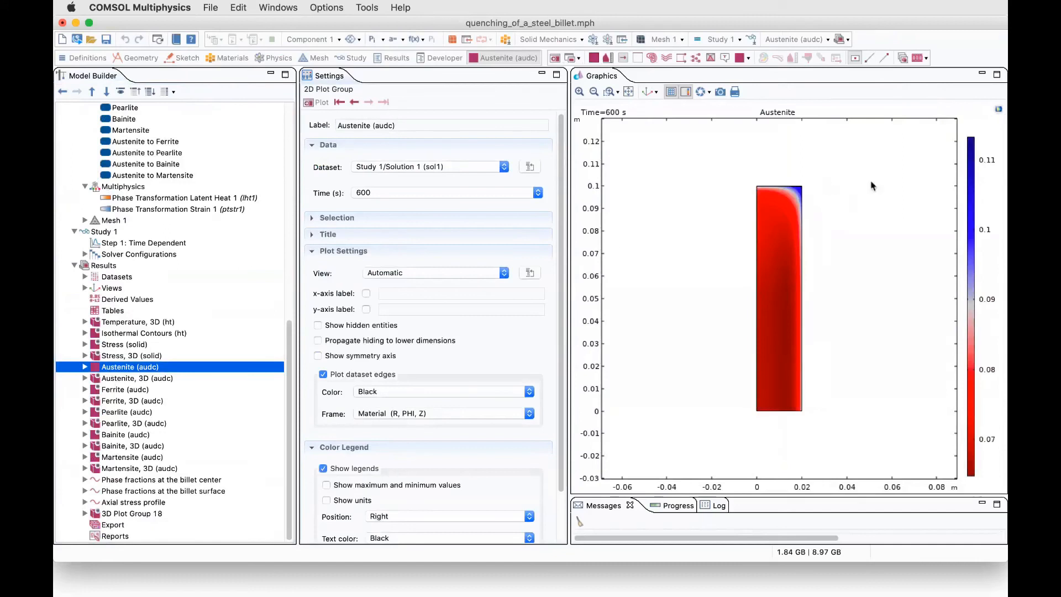
click(119, 389)
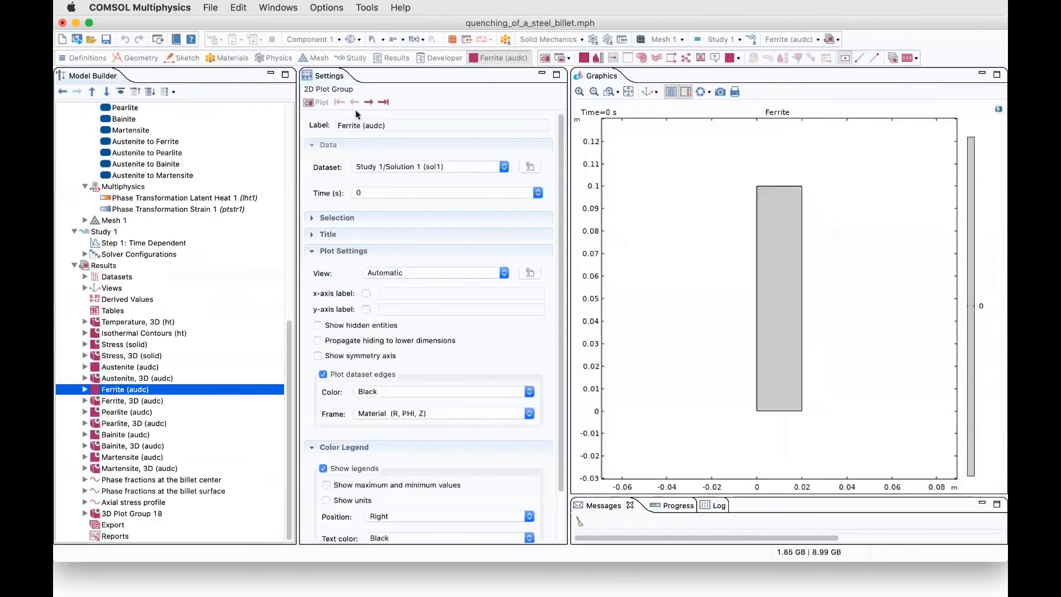
click(384, 102)
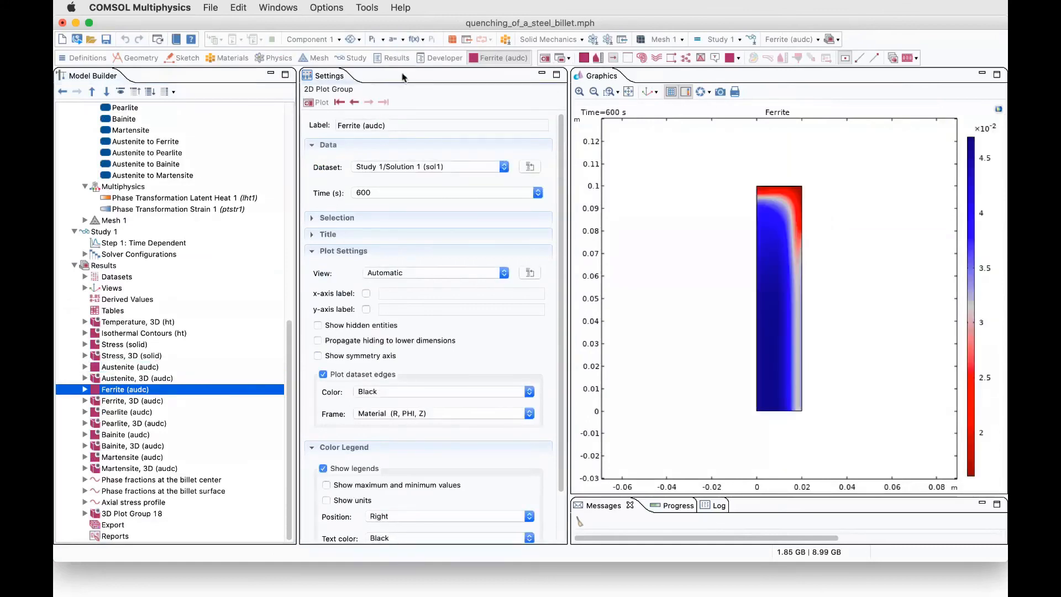
click(119, 414)
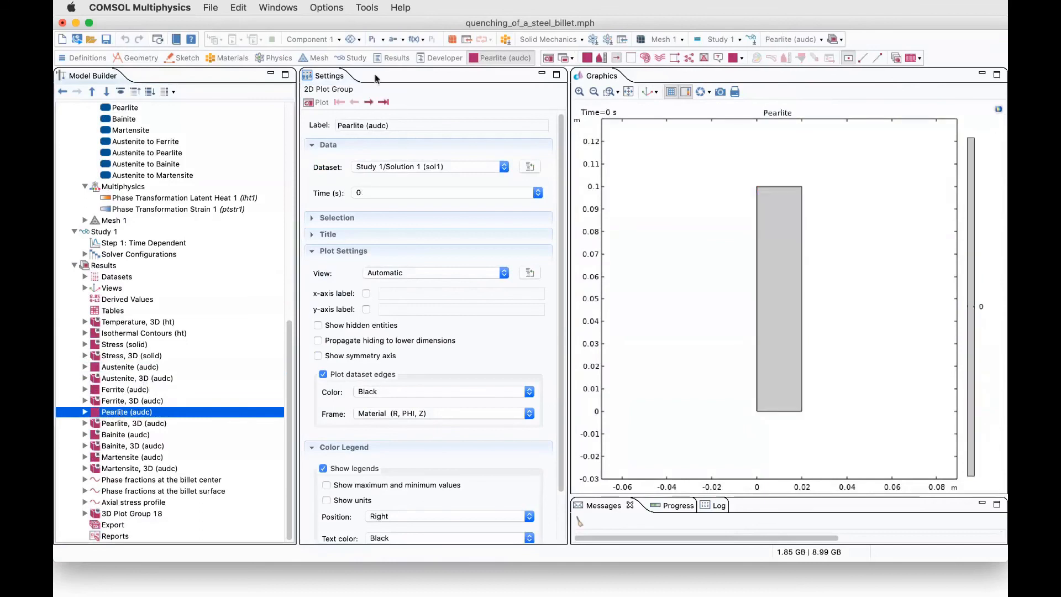
click(382, 102)
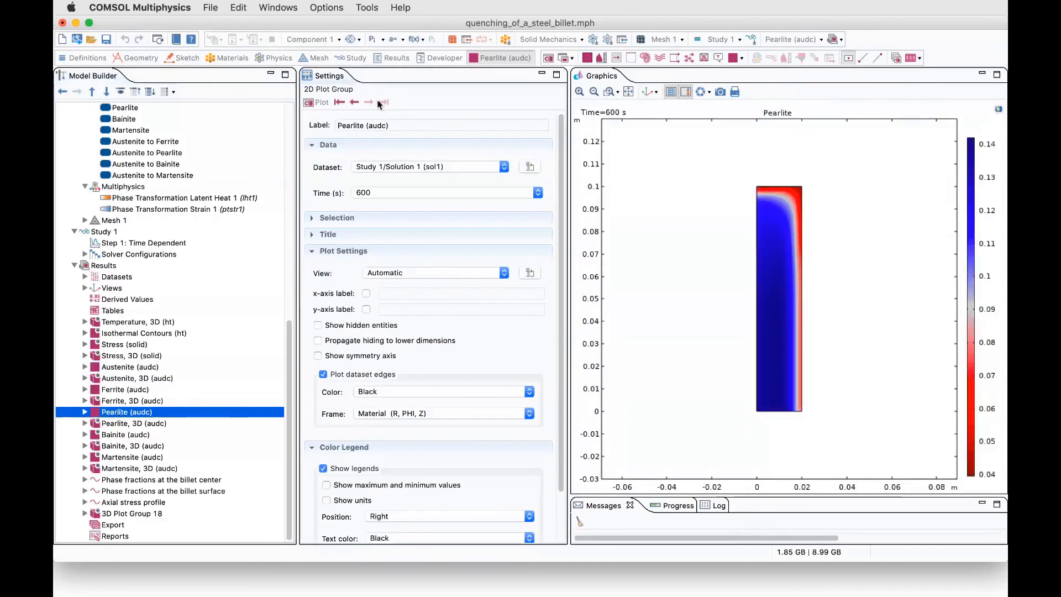
Plot the 2D Bainite phase fraction at 600 s and 555 s, and finish with its time set to 75 s
click(139, 423)
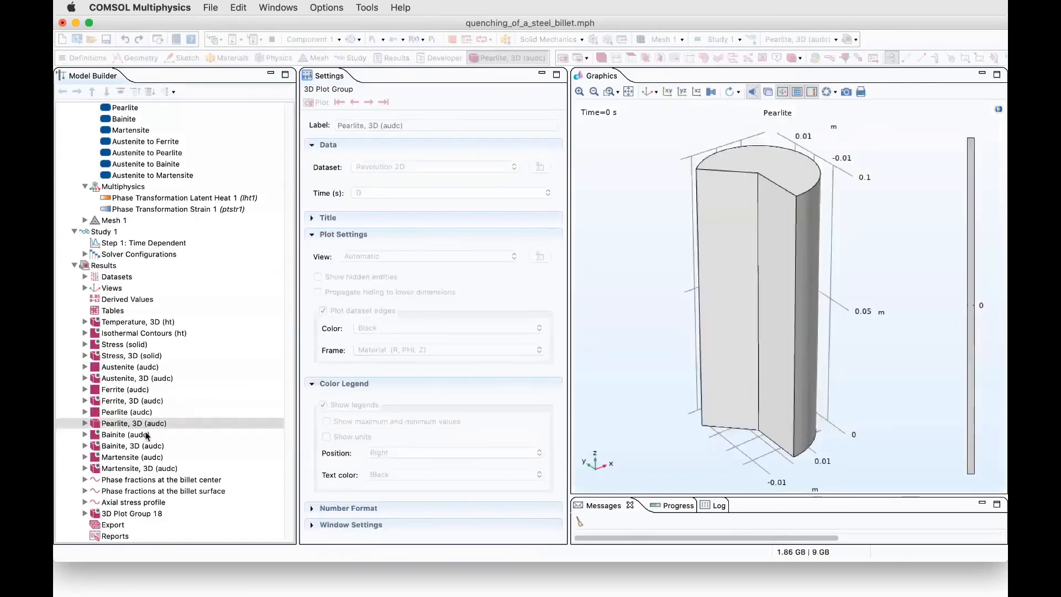
click(148, 435)
click(382, 102)
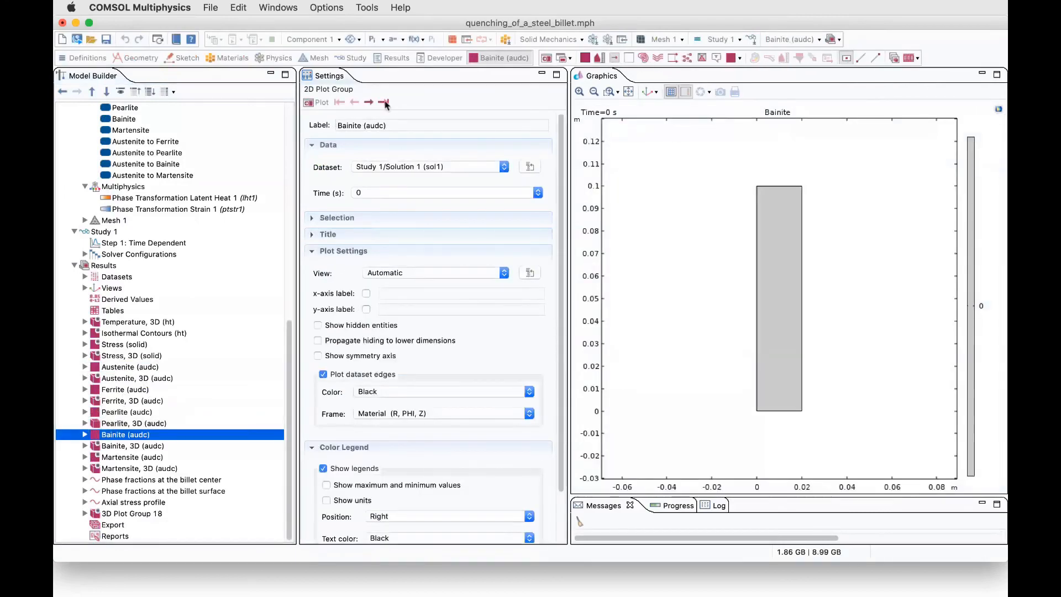
click(374, 195)
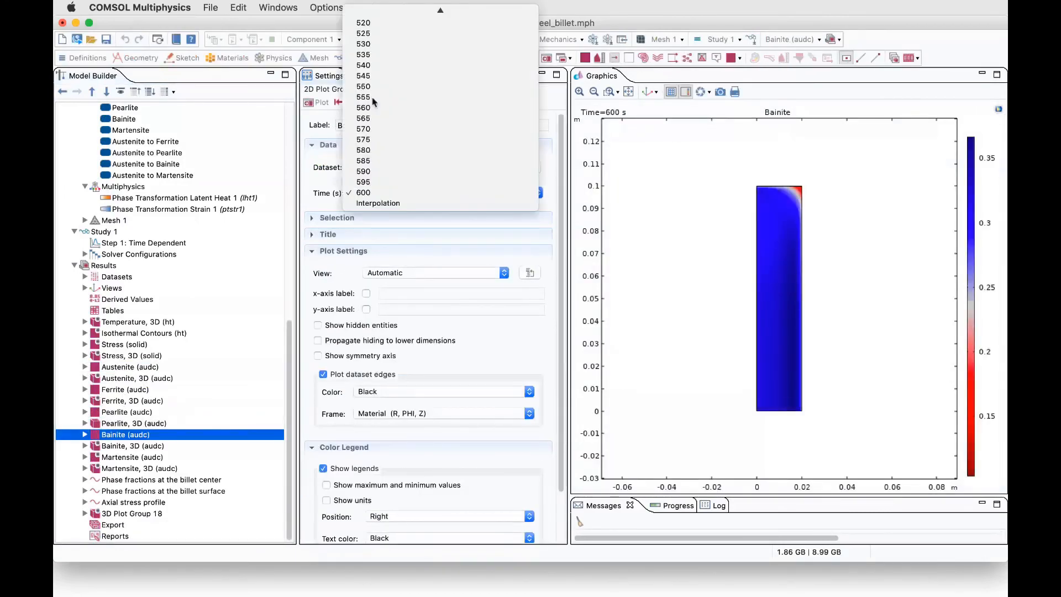
click(363, 98)
click(315, 103)
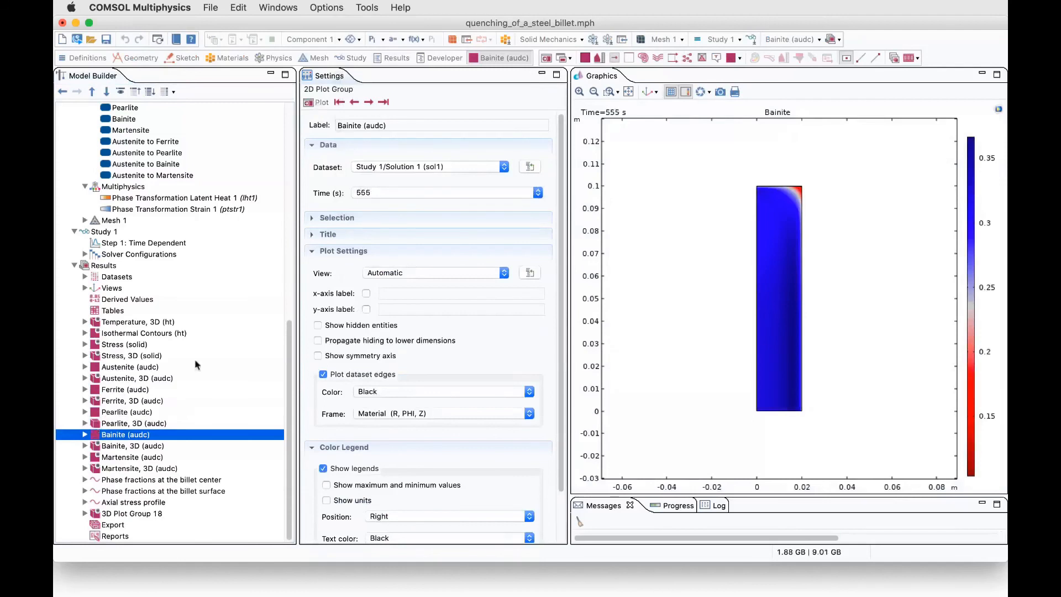
click(381, 194)
scroll(466, 148, up, 15)
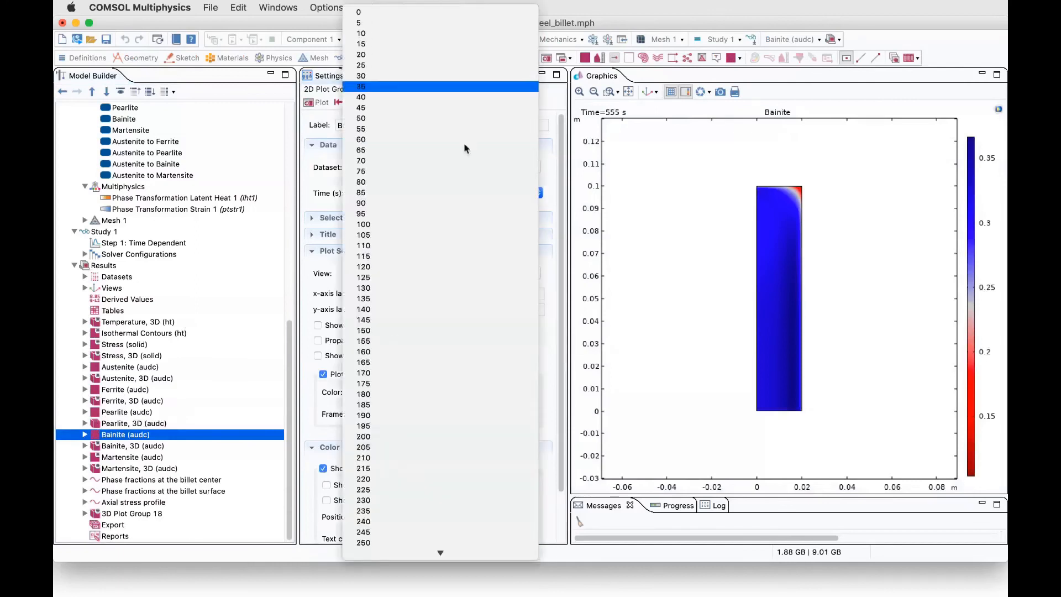
key(Return)
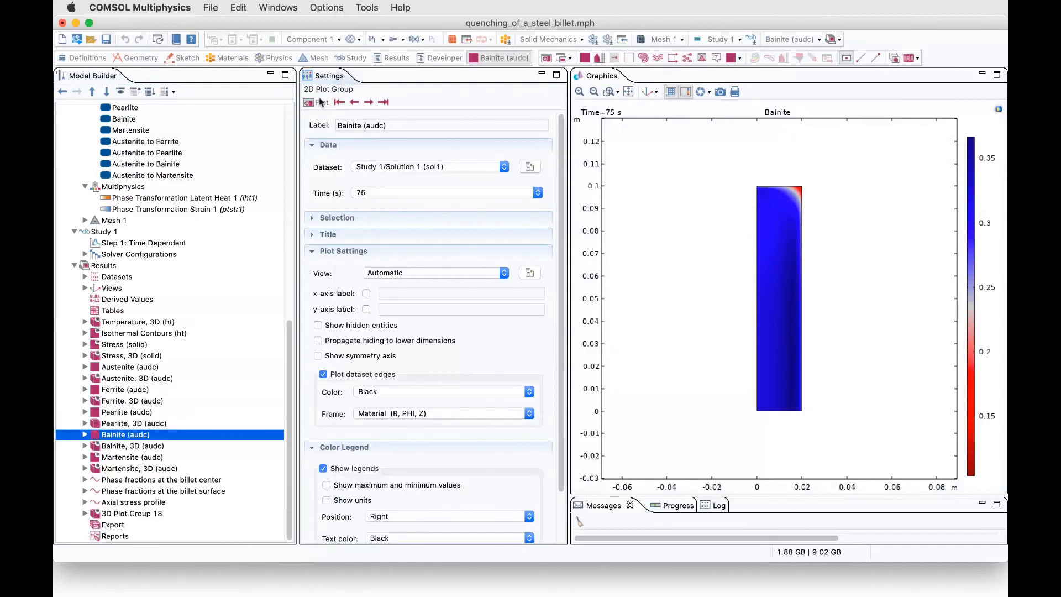
Step the 2D Martensite phase fraction plot forward in time to the last solution at 600 s
click(124, 457)
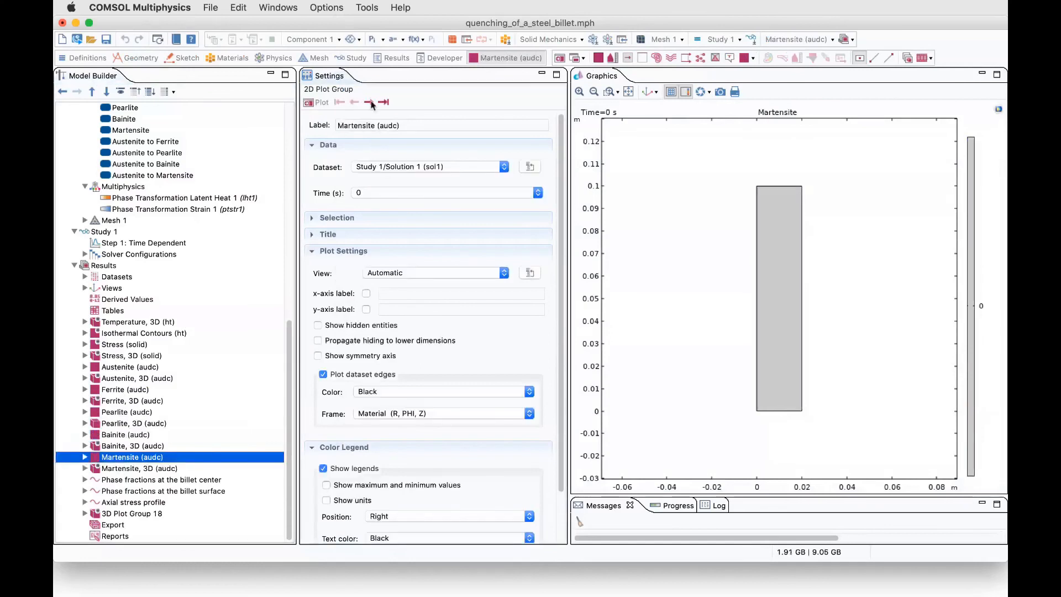
click(369, 103)
click(369, 102)
click(384, 103)
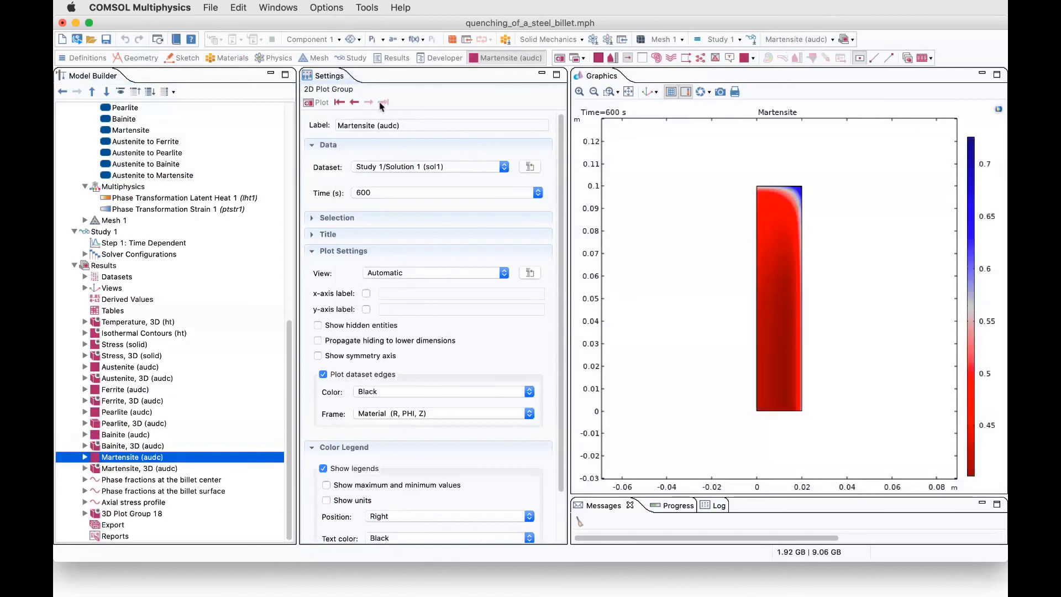
Compare the phase fraction histories at the billet center and surface, and examine the axial stress profile
click(124, 470)
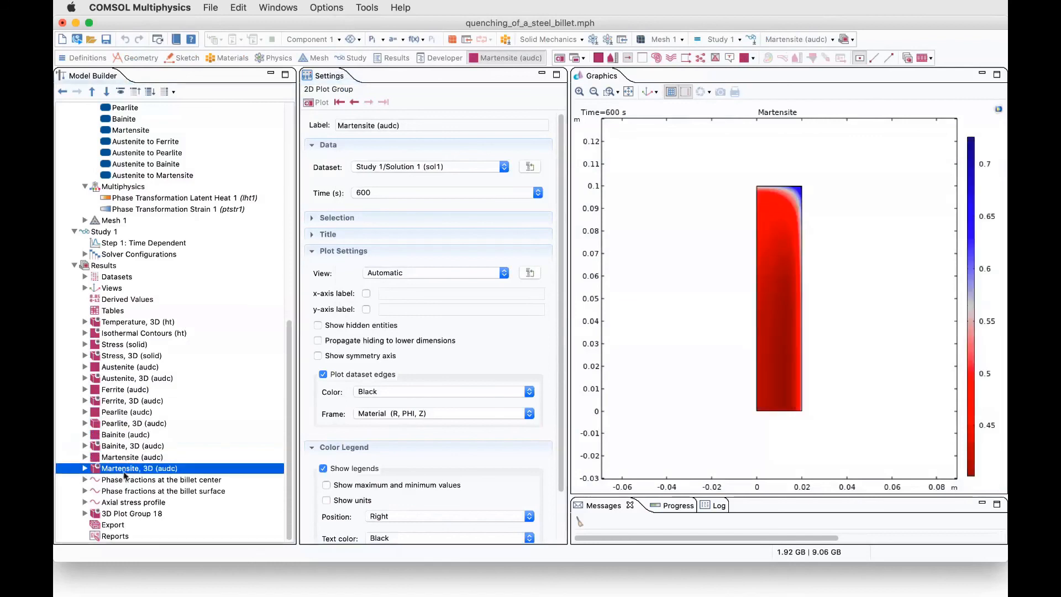
click(135, 480)
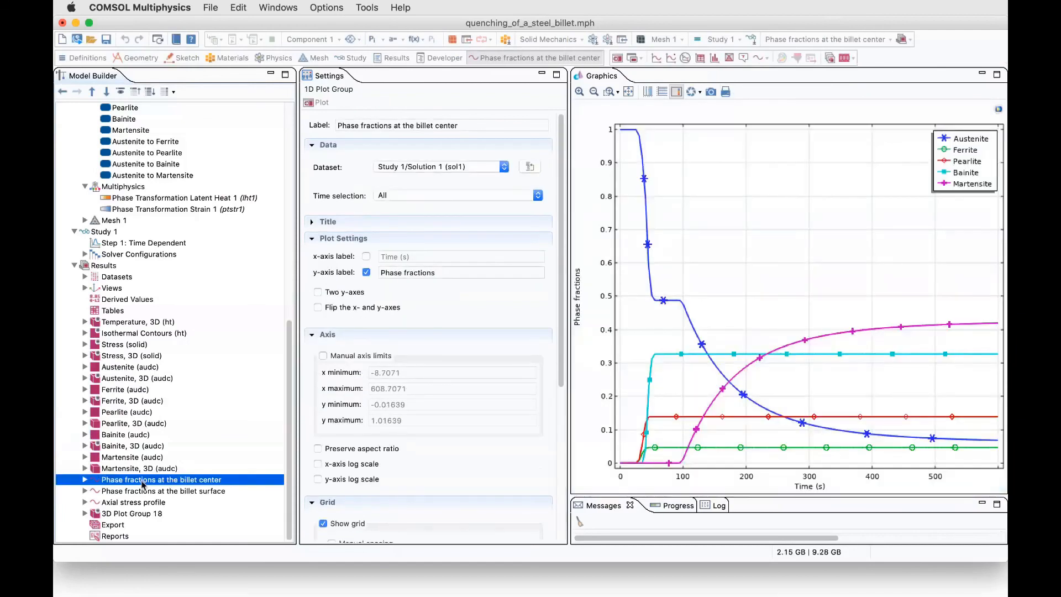
click(139, 491)
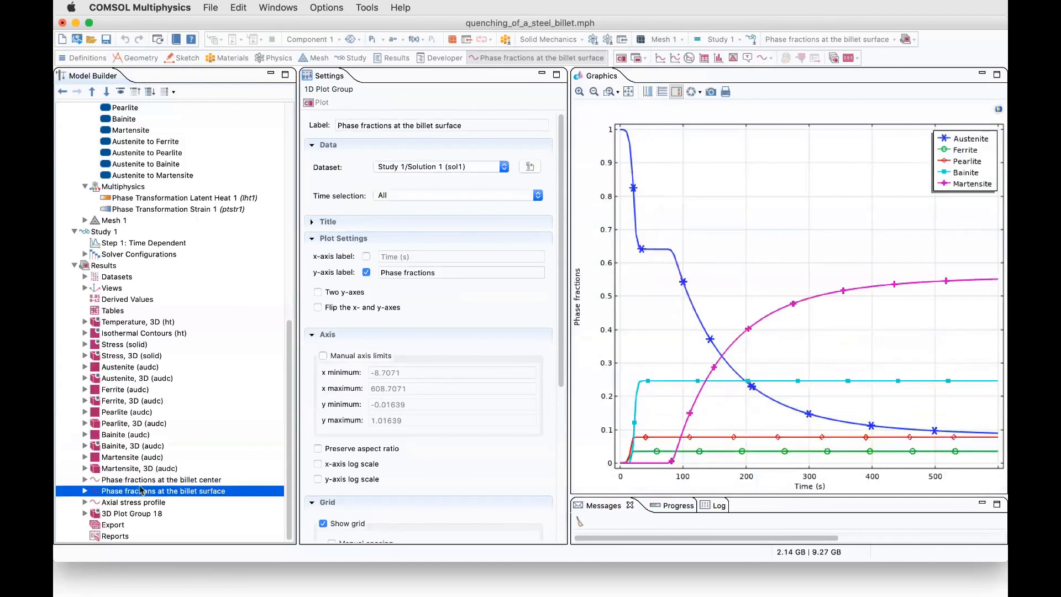
click(122, 502)
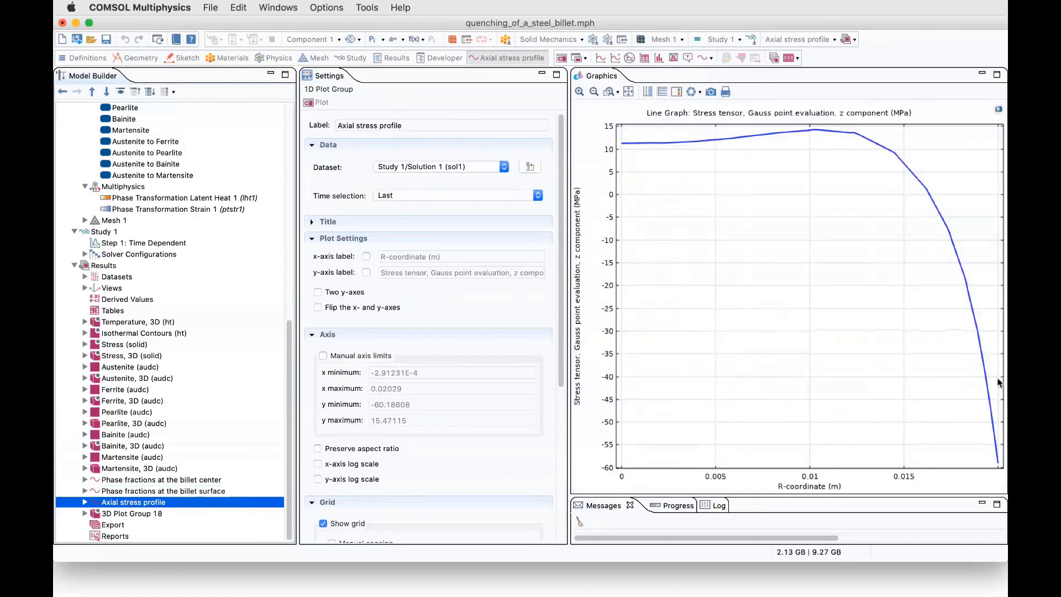
Plot 3D Plot Group 18 with the three sectioned billets and fit them in view
click(143, 515)
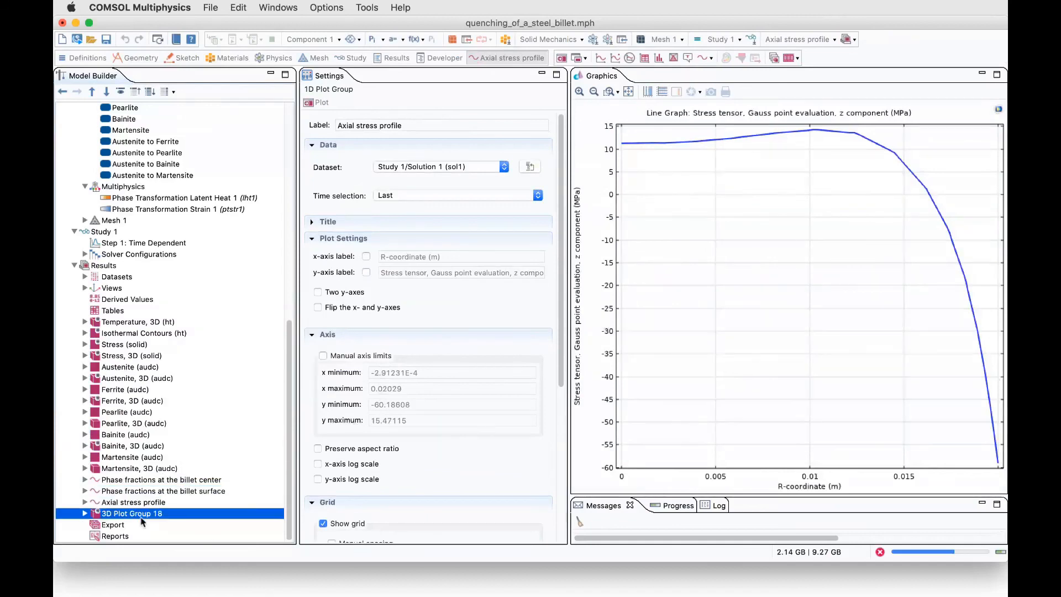
click(628, 92)
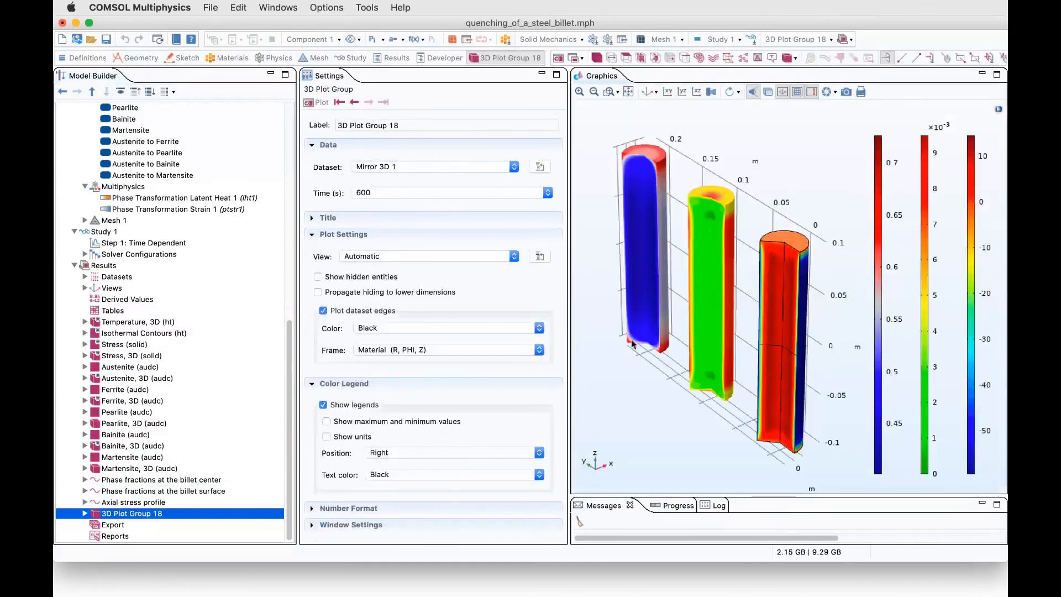
drag(633, 344, 583, 398)
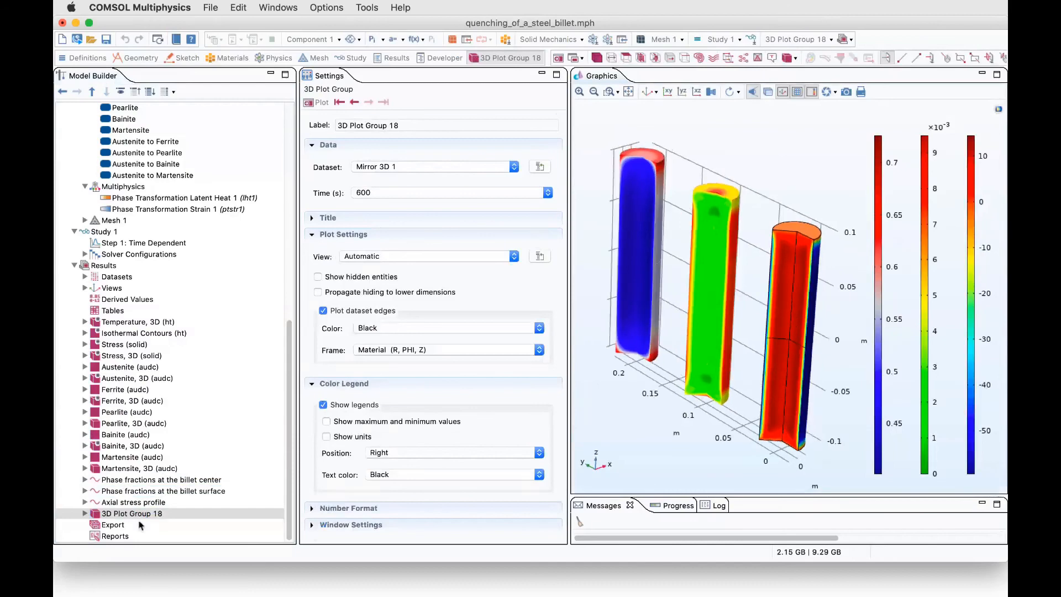
Examine the axial stress, equivalent plastic strain and martensite phase fraction surface settings of 3D Plot Group 18
click(85, 514)
scroll(135, 509, down, 1)
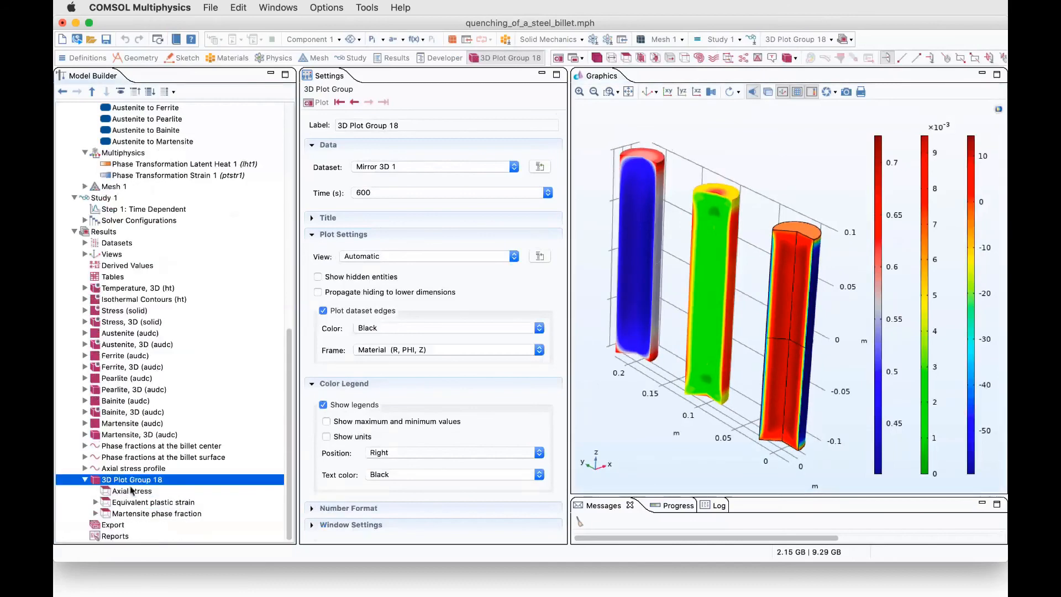
click(132, 490)
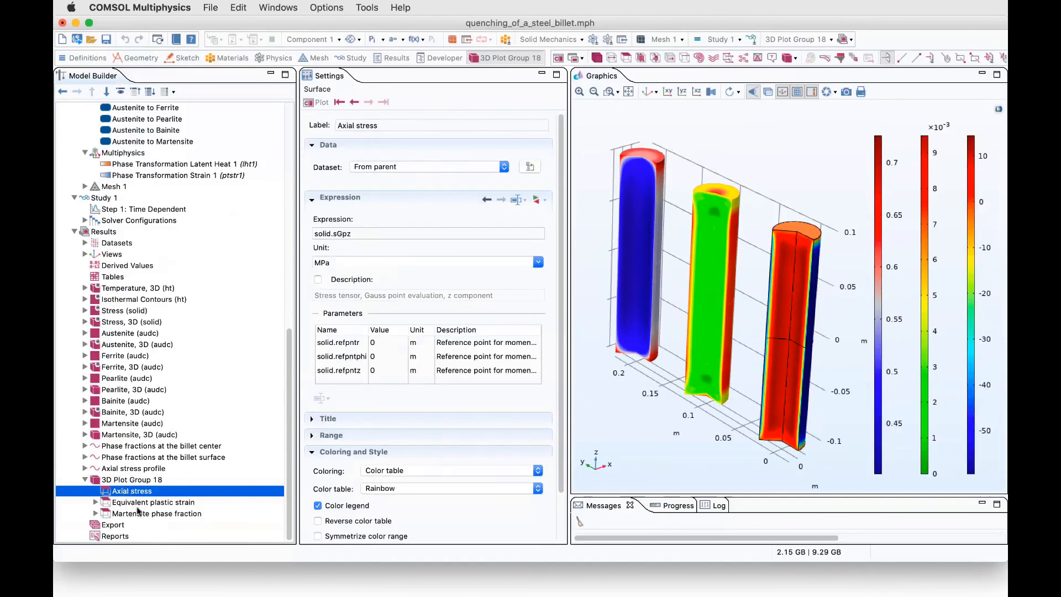
click(137, 503)
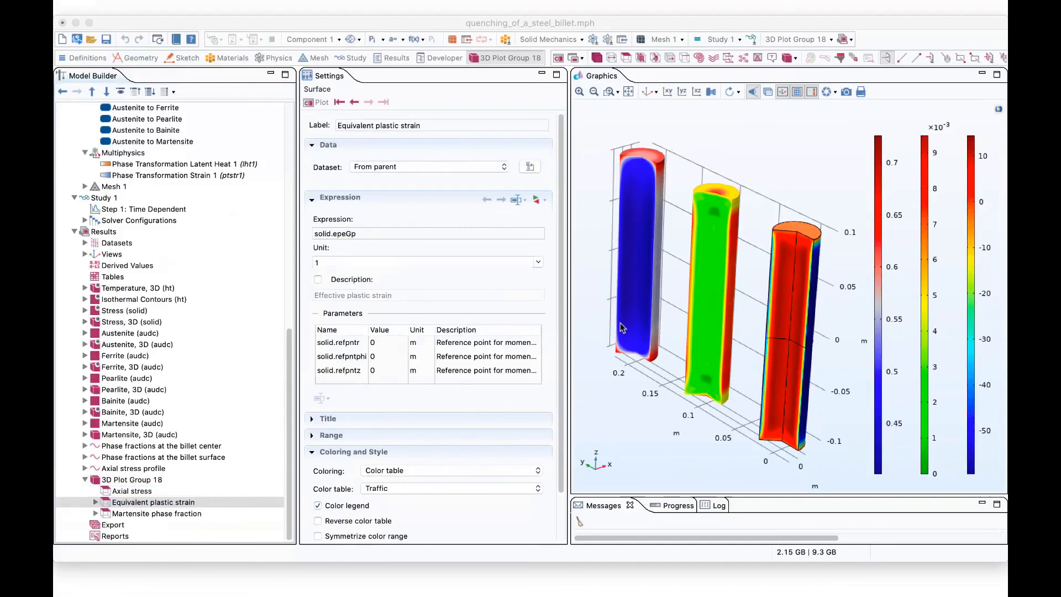
click(151, 515)
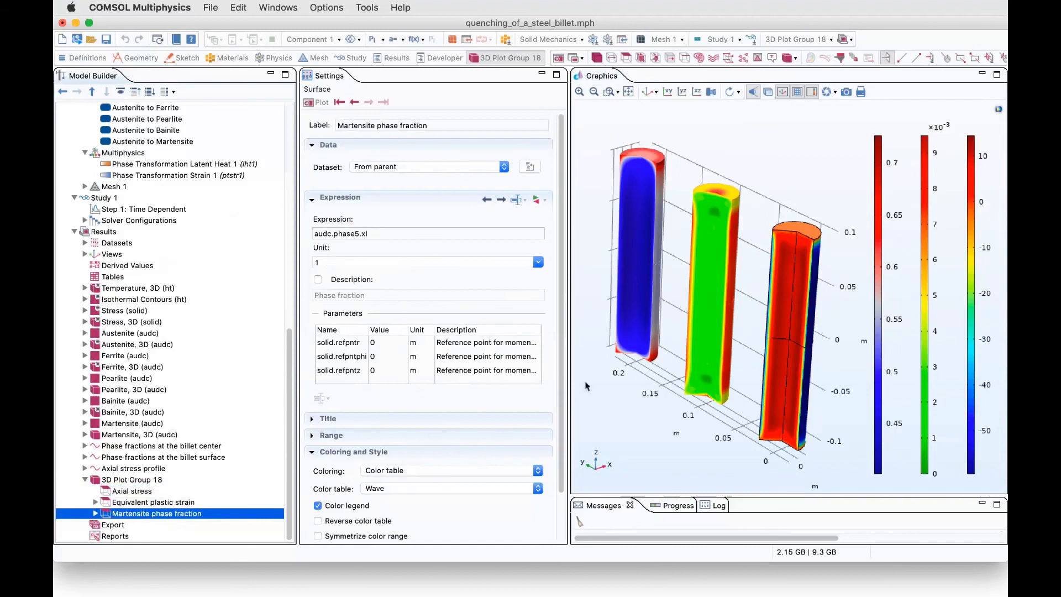
drag(587, 386, 686, 397)
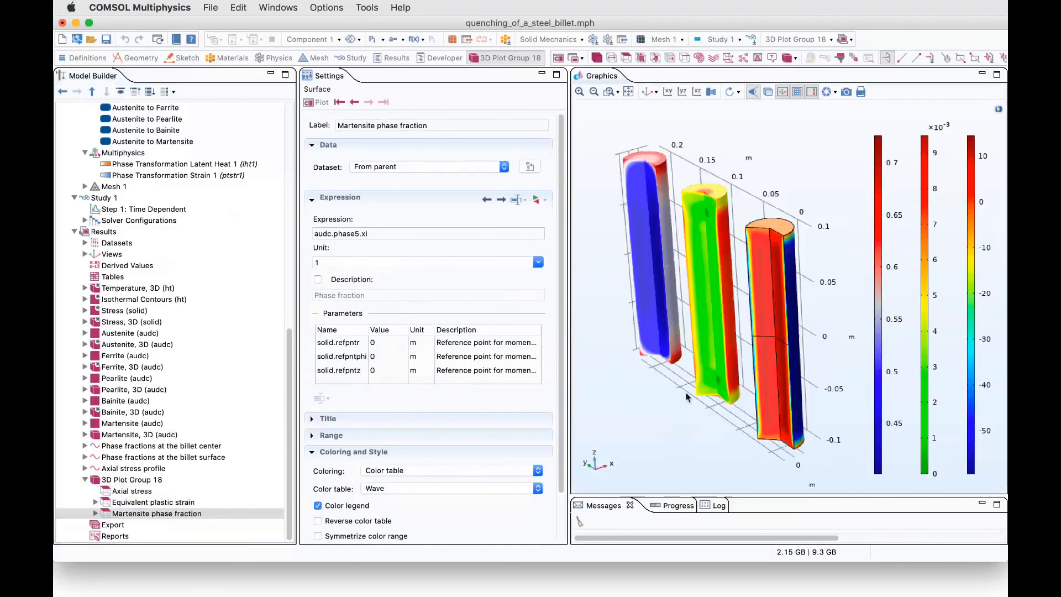